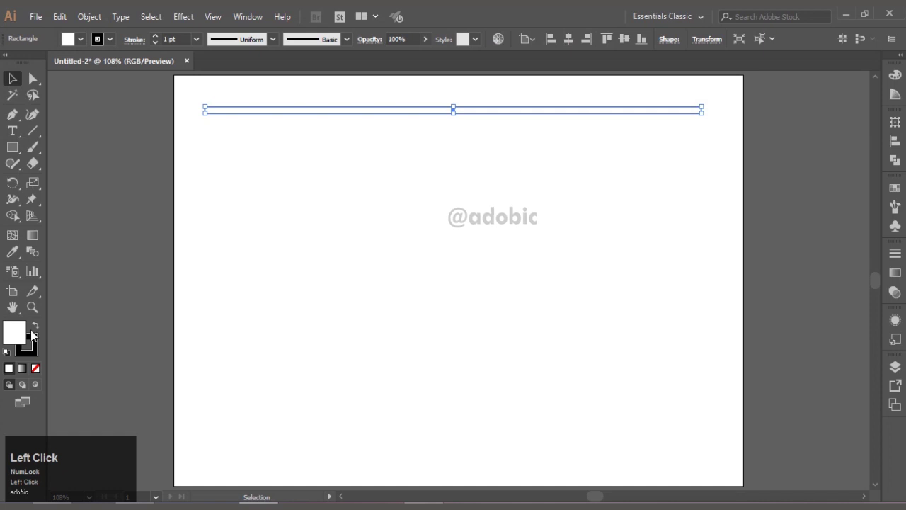
Step: Give the long thin rectangle at the top of the artboard a black fill and no stroke
left_click(36, 327)
left_click(34, 347)
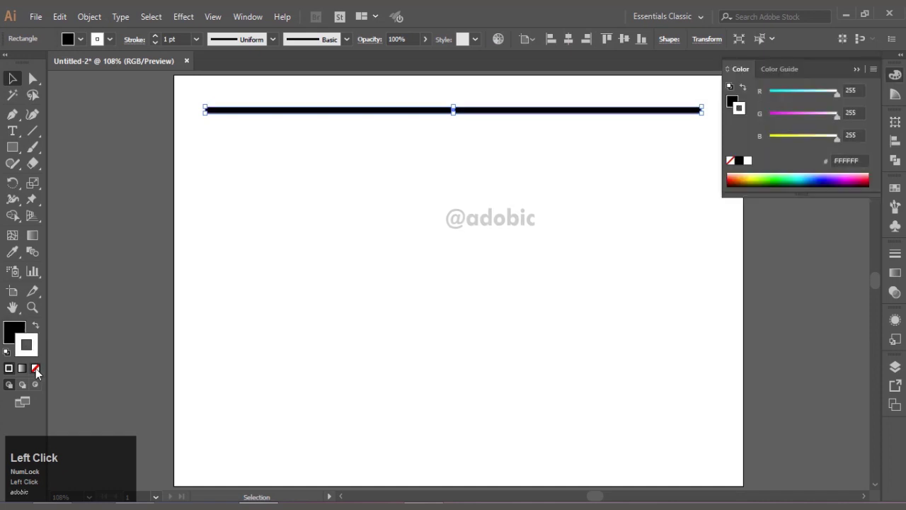
left_click(36, 368)
left_click(15, 333)
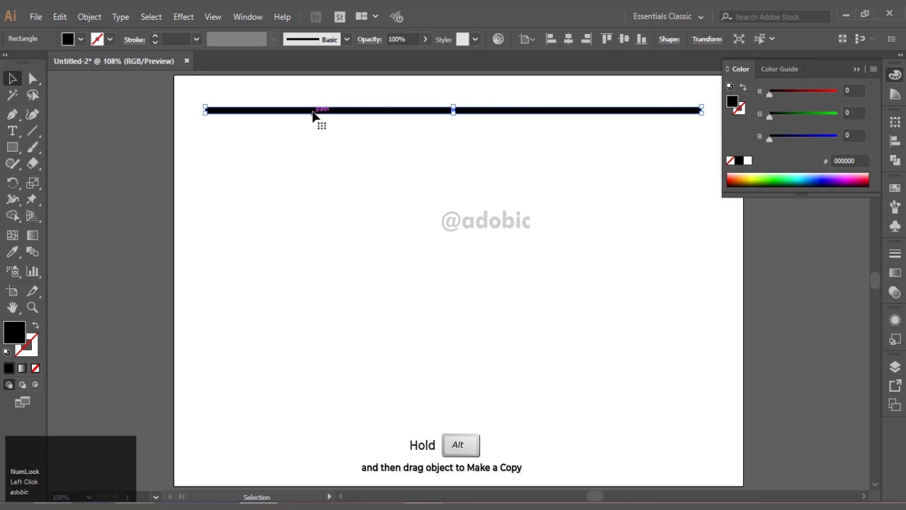
Step: Copy the black bar a short distance straight down and repeat the duplication until 21 evenly spaced stripes cover the artboard
left_click_drag(312, 115, 315, 134)
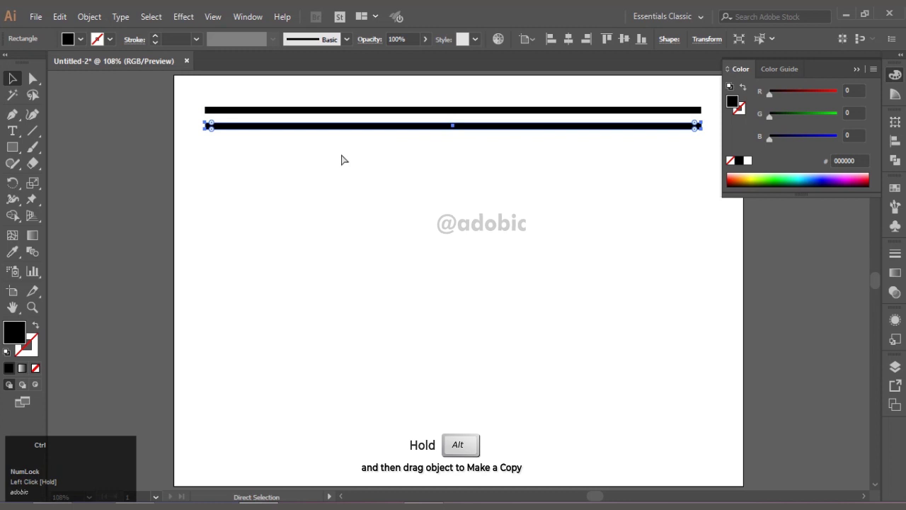
key("ctrl+d")
key("ctrl+d")
key("ctrl+d")
key("ctrl+d")
key("ctrl+d")
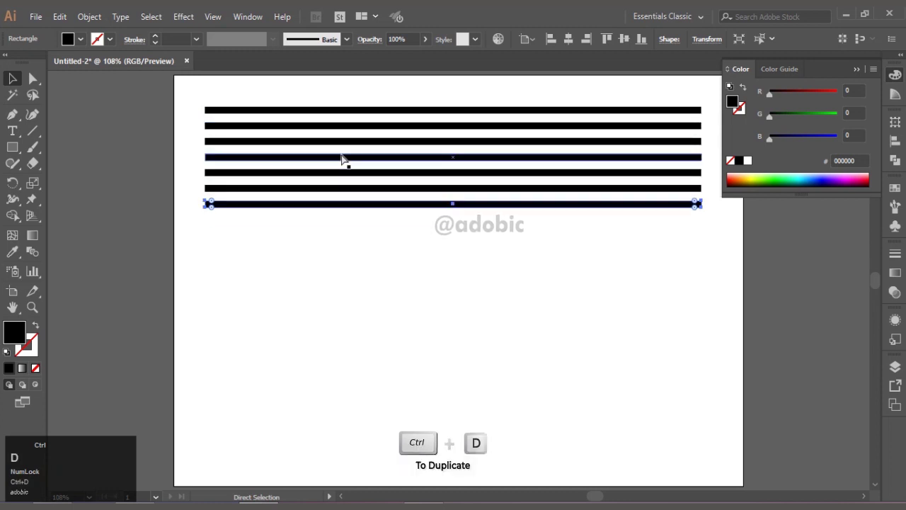
key("ctrl+d")
key("ctrl+d")
key("ctrl+d")
key("ctrl+d")
key("ctrl+d")
key("ctrl+d")
key("ctrl+d")
key("ctrl+d")
key("ctrl+d")
key("ctrl+d")
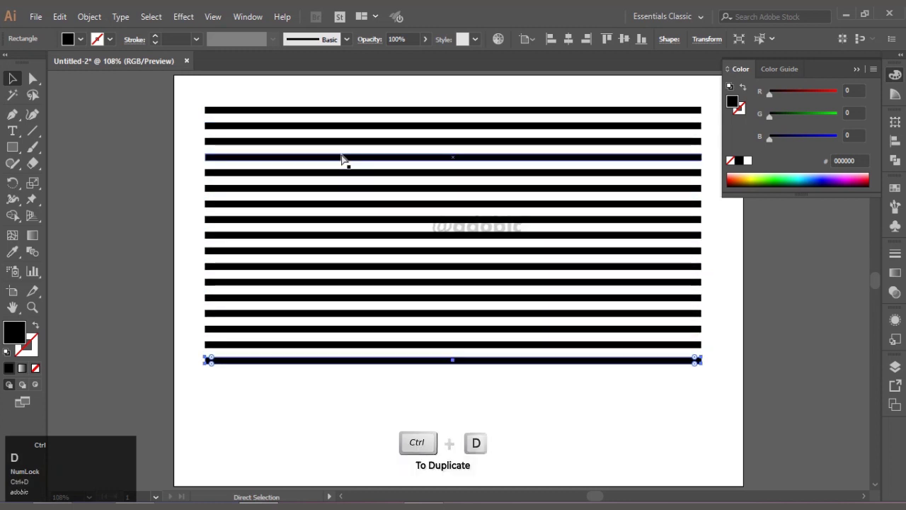
key("ctrl+d")
key("ctrl+d")
key("ctrl+d")
key("ctrl+d")
Step: Select all the stripes and add them to the document's symbols as a new symbol
left_click_drag(255, 90, 493, 449)
left_click(252, 18)
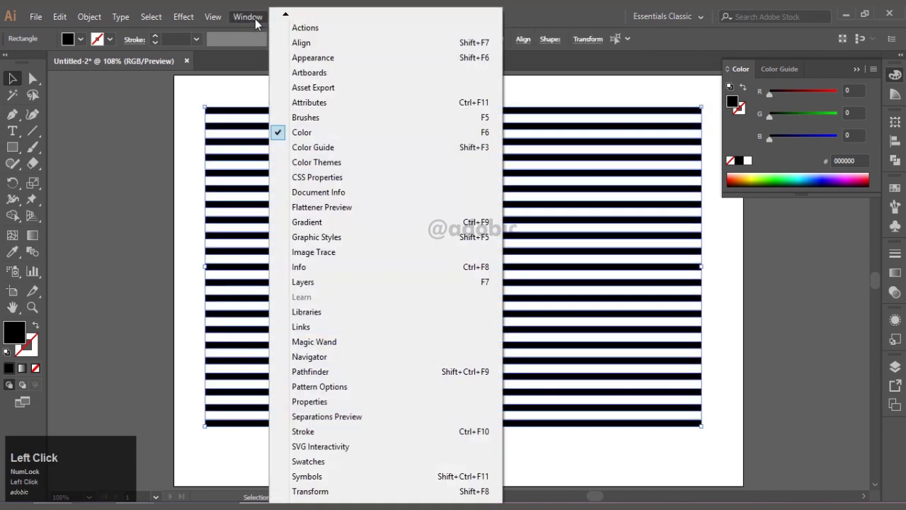
left_click(308, 476)
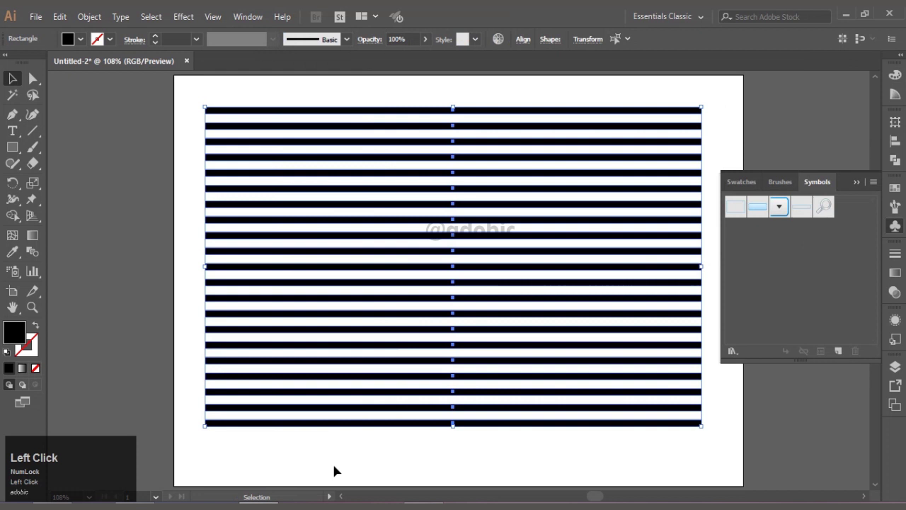
left_click_drag(655, 269, 795, 267)
Step: Name the symbol "Horizontal lines" with export type Graphic, and delete the original stripes from the artboard
type("Ho")
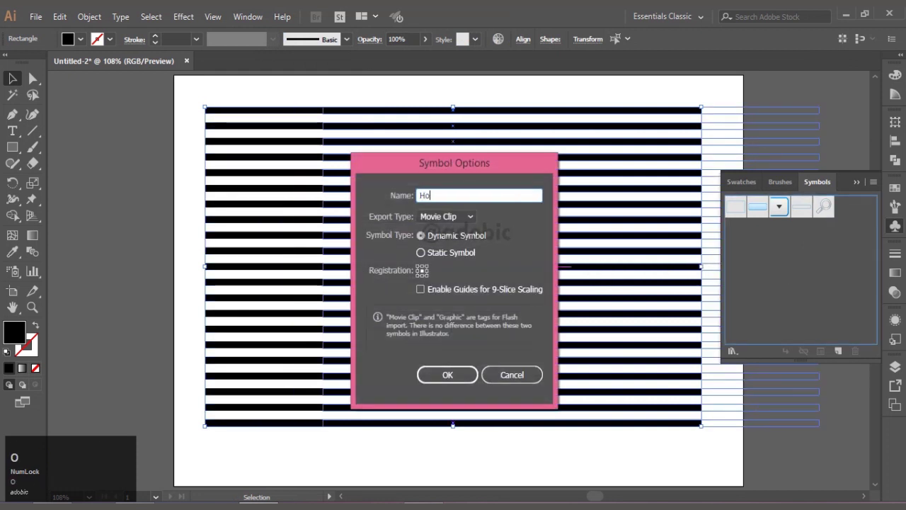
type("rizon")
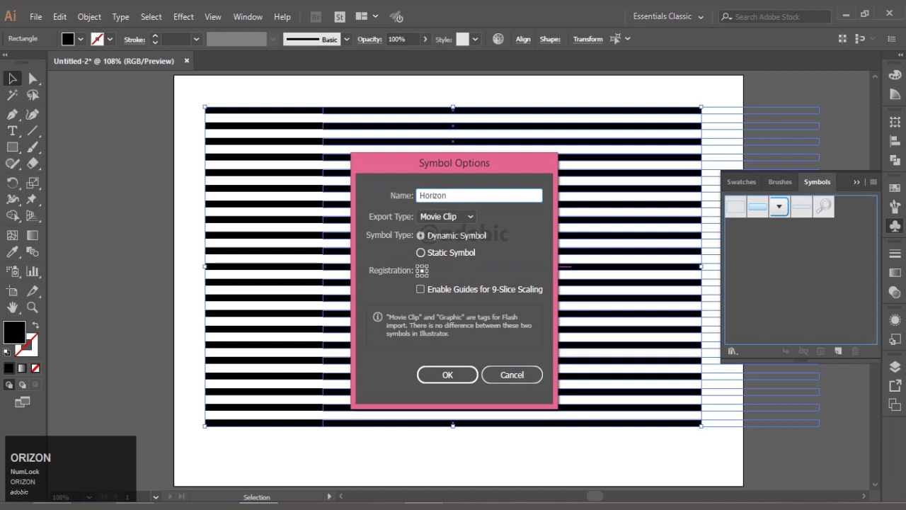
type("tal lines")
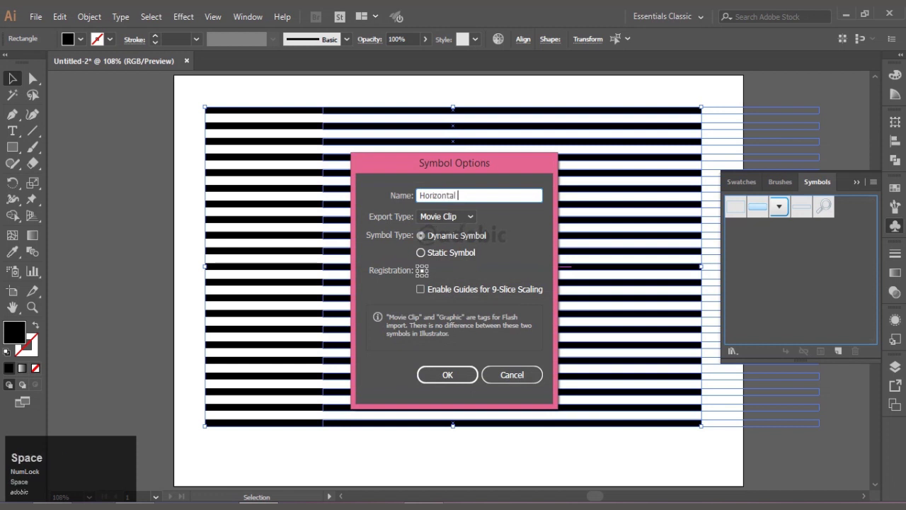
left_click(448, 216)
left_click(452, 247)
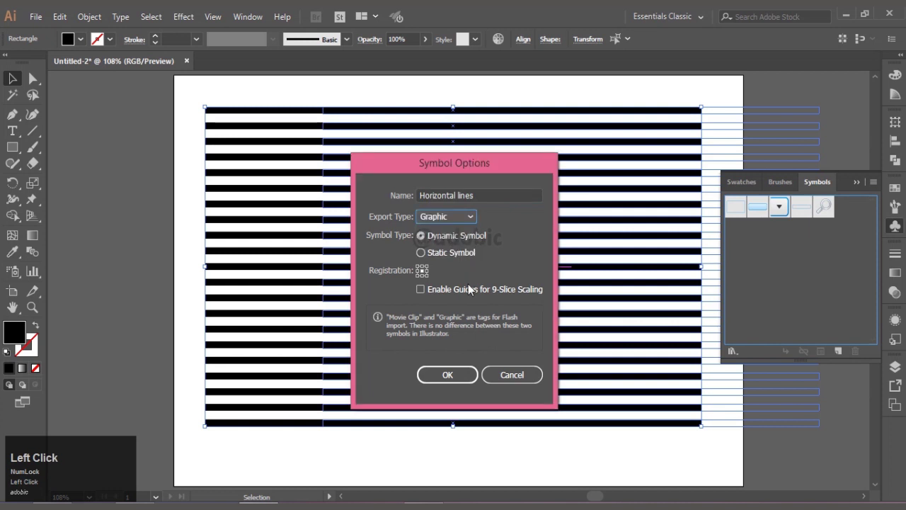
left_click(455, 375)
key("Delete")
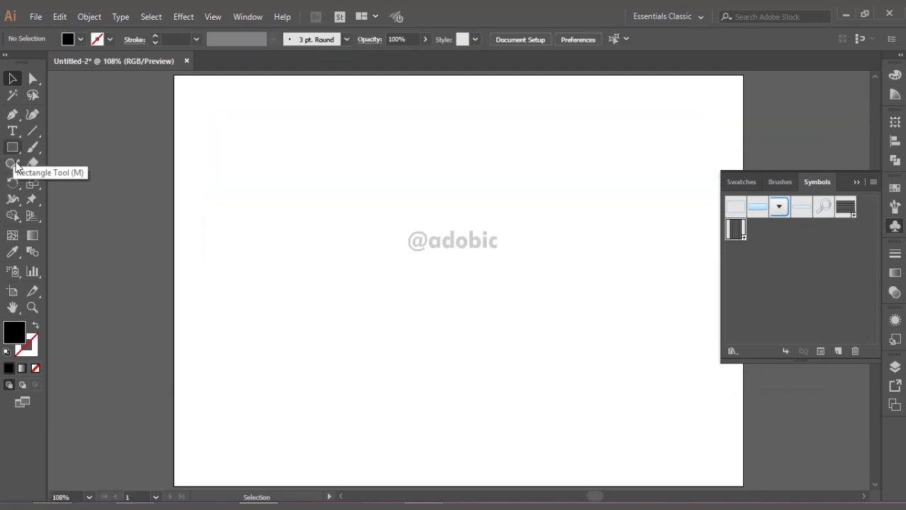
Step: Draw an orange circle in the middle of the artboard and set its width and height to 100 mm
left_click(13, 147)
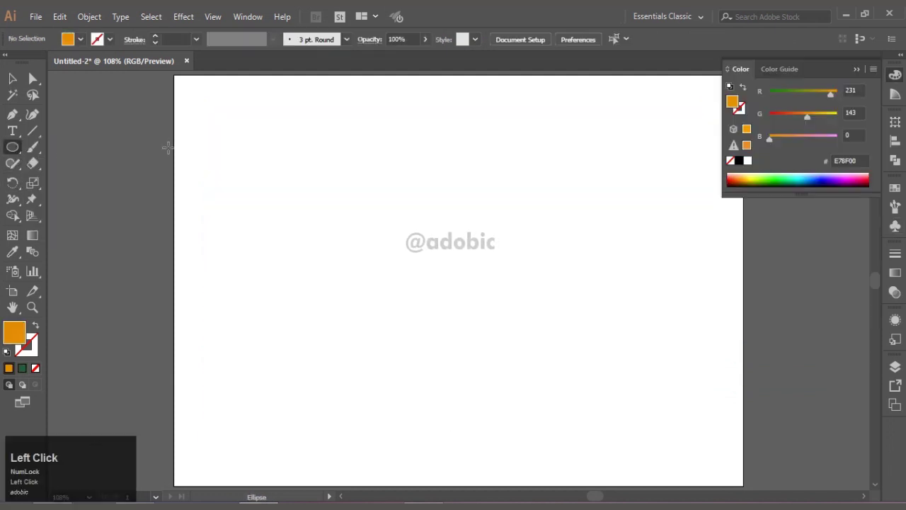
mouse_move(359, 184)
left_mouse_down()
mouse_move(437, 279)
mouse_move(520, 354)
mouse_move(513, 345)
left_mouse_up()
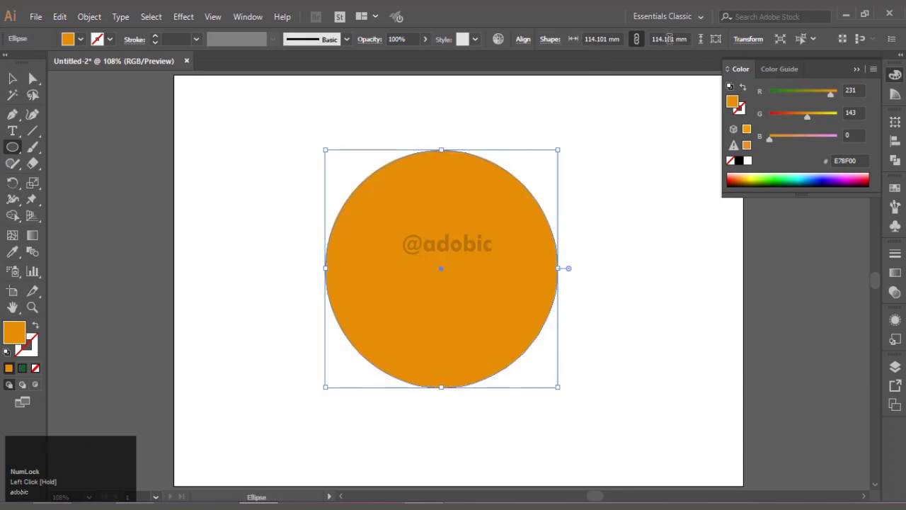
left_click(743, 40)
left_click(713, 61)
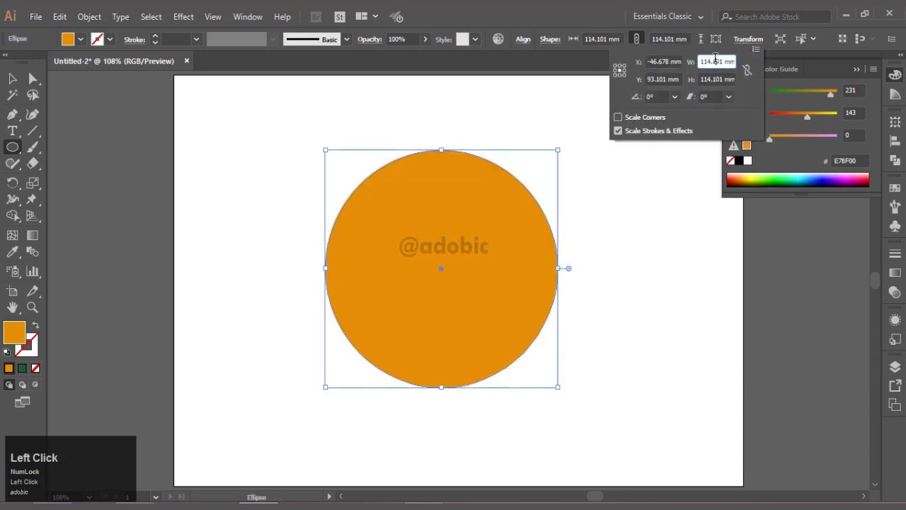
type("100")
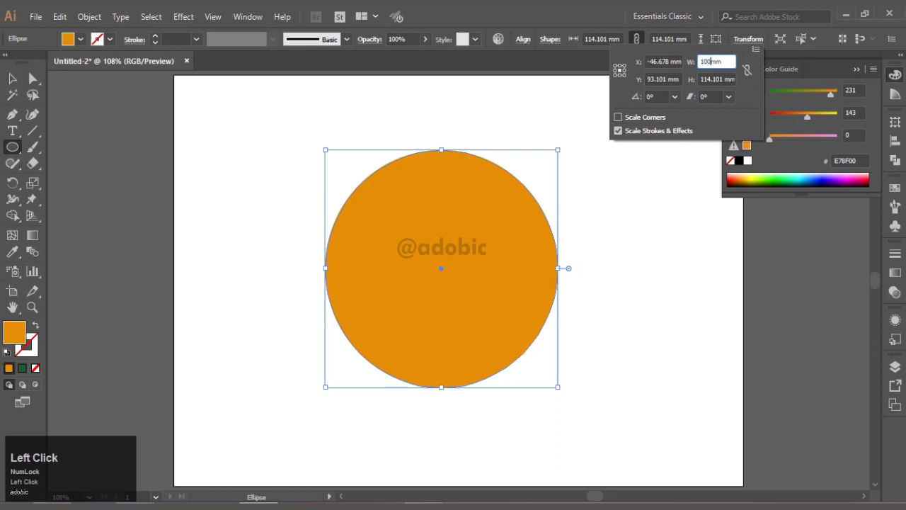
key("Tab")
type("100")
key("Tab")
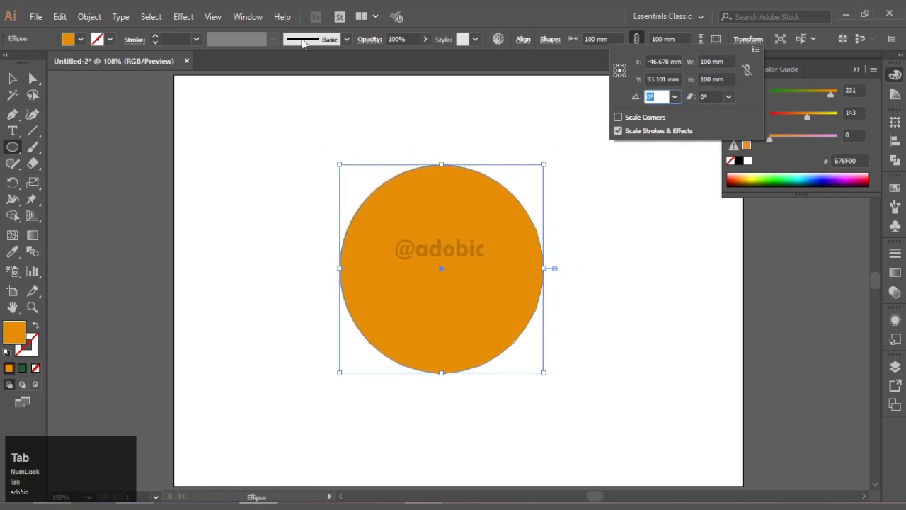
Step: Apply an Arc Lower warp to the circle with a horizontal bend of 35% to shape it like an egg
left_click(12, 78)
left_click(183, 16)
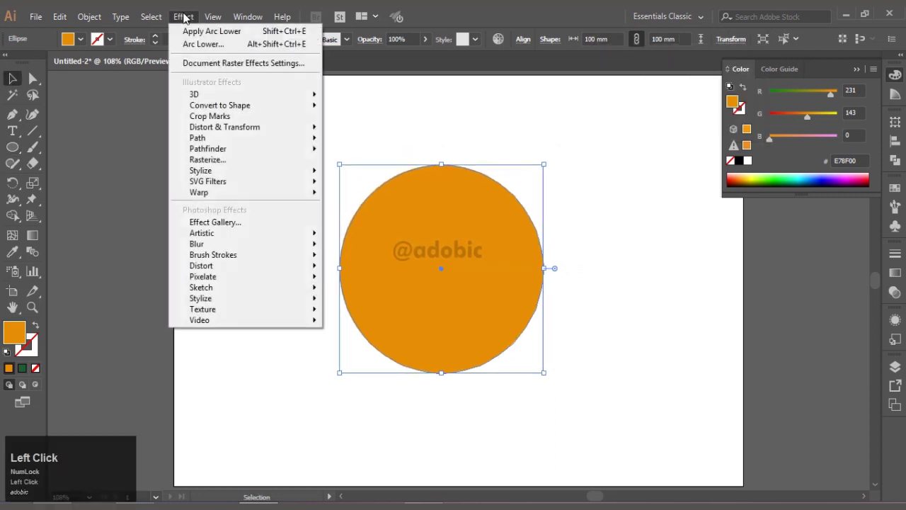
left_click(290, 195)
left_click(363, 209)
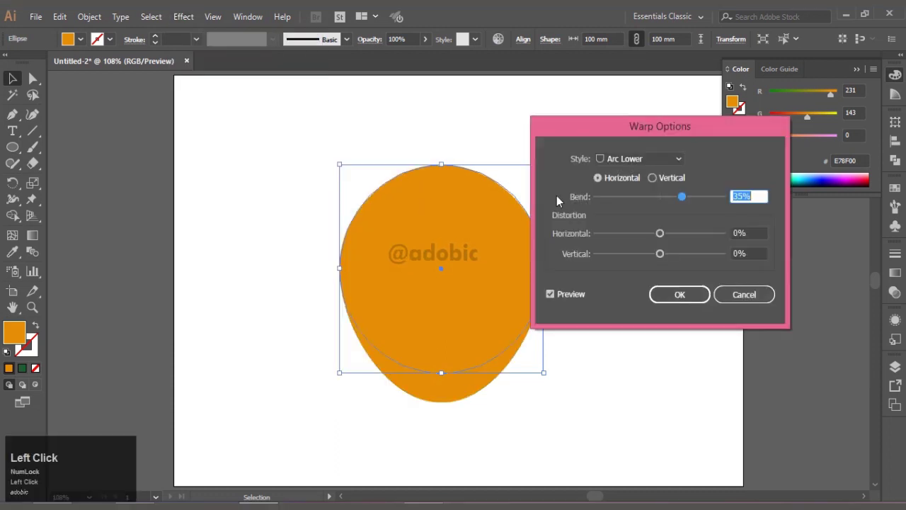
left_click_drag(682, 198, 680, 201)
double_click(765, 194)
type("35")
key("Tab")
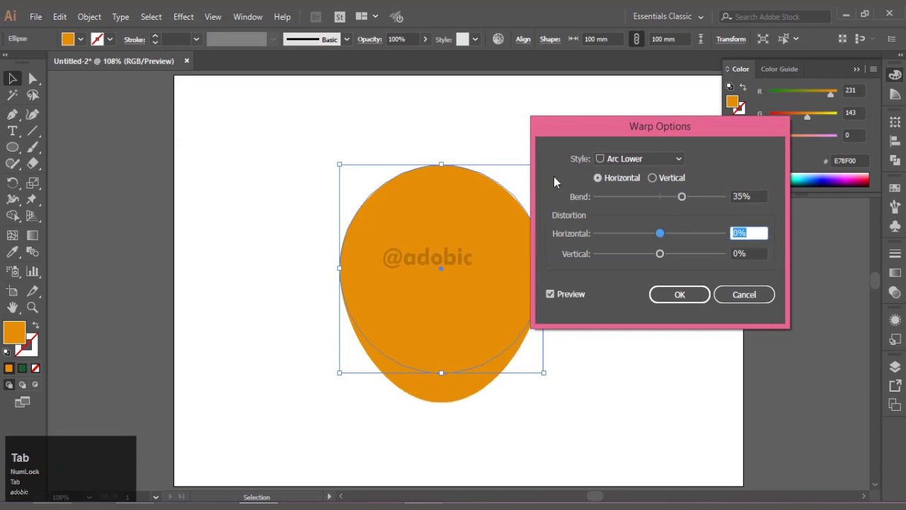
left_click(700, 299)
Step: Move the egg about 12.7 mm left and 9.2 mm up, and expand its appearance into an editable path
left_click_drag(513, 290, 487, 272)
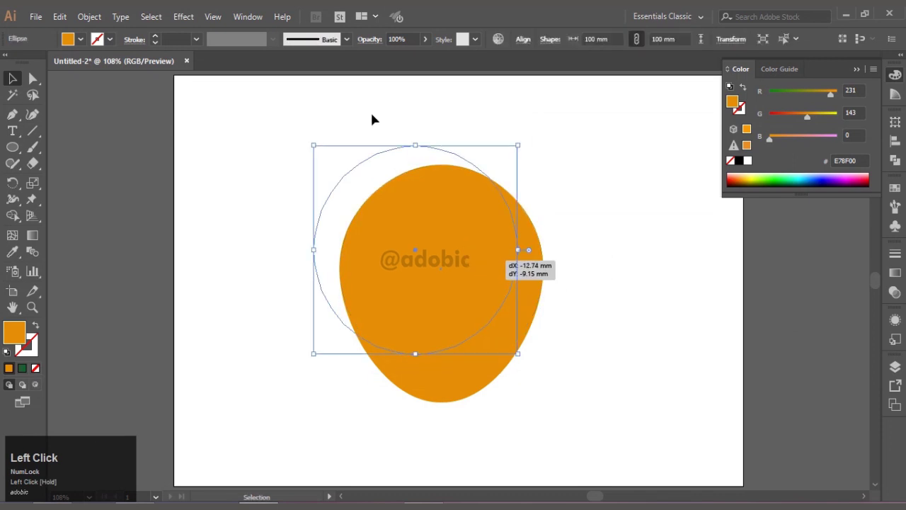
left_click(90, 16)
left_click(158, 158)
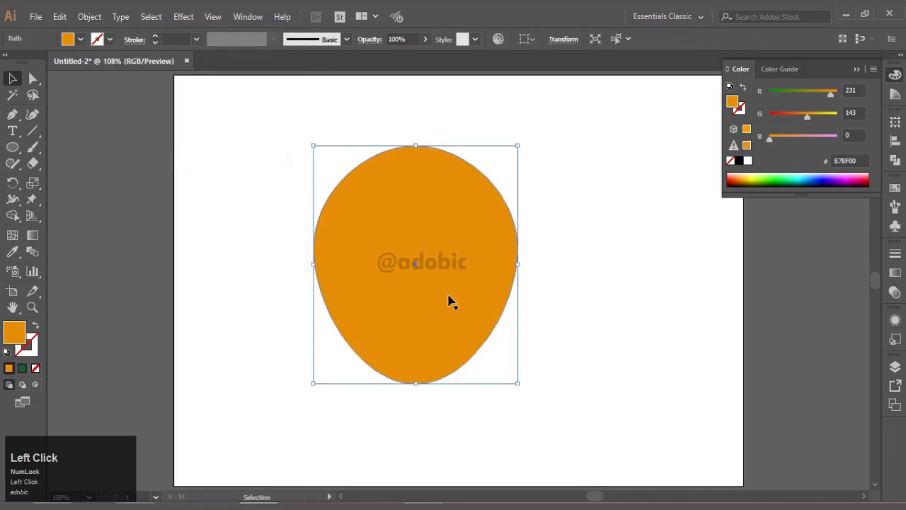
Step: Delete the anchor points on the egg's right side to leave only its left half
left_click(32, 78)
left_click_drag(559, 156, 476, 352)
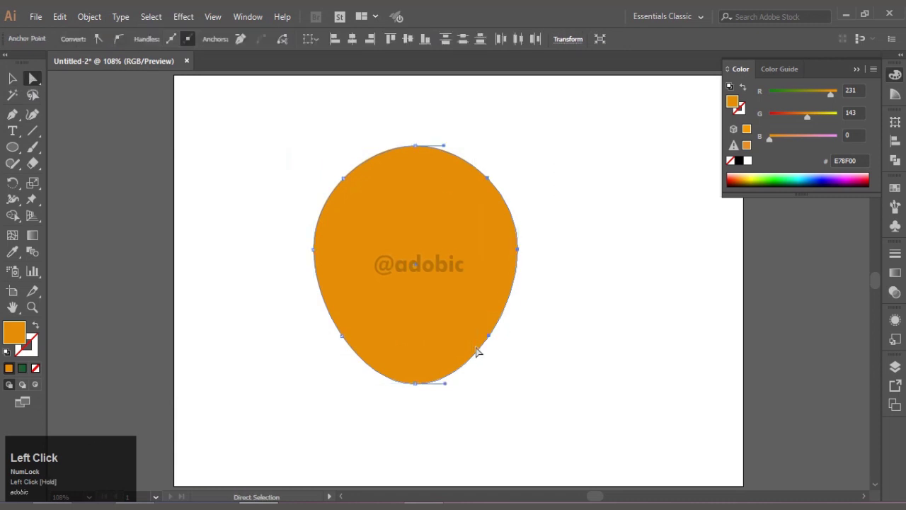
key("Delete")
left_click(12, 79)
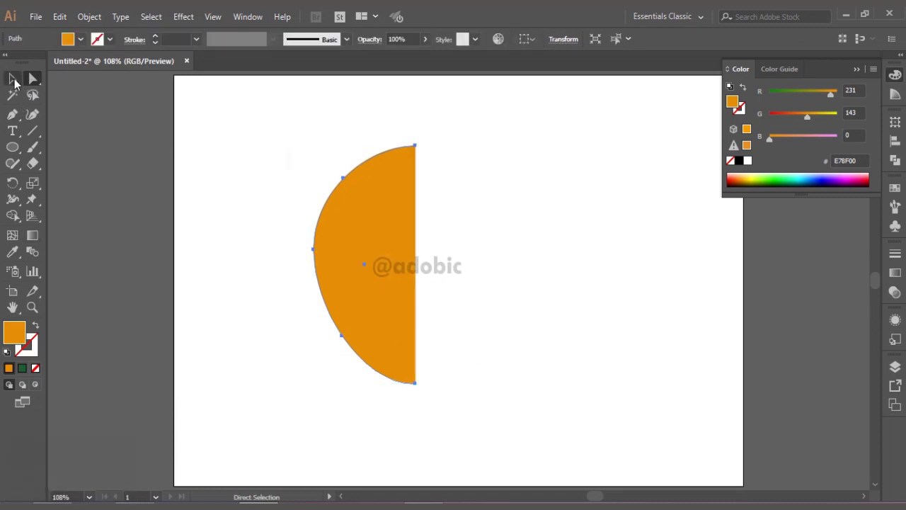
left_click(184, 16)
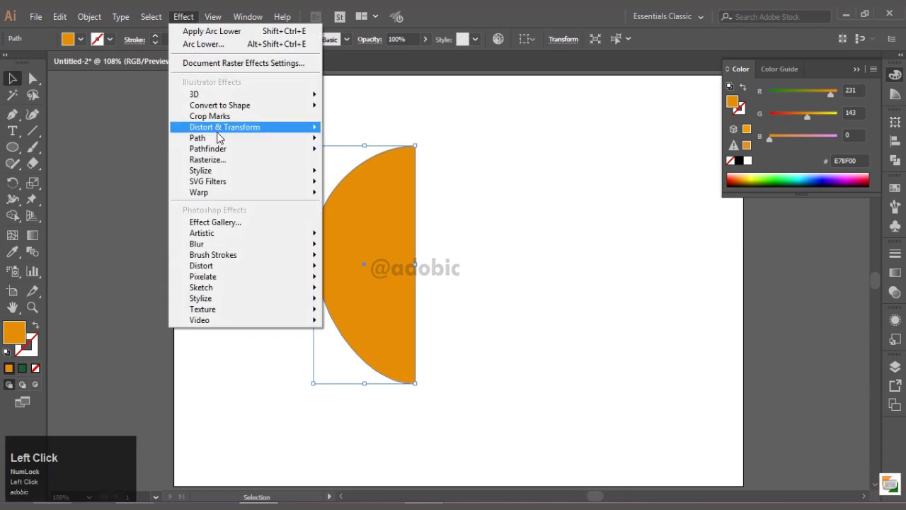
mouse_move(270, 192)
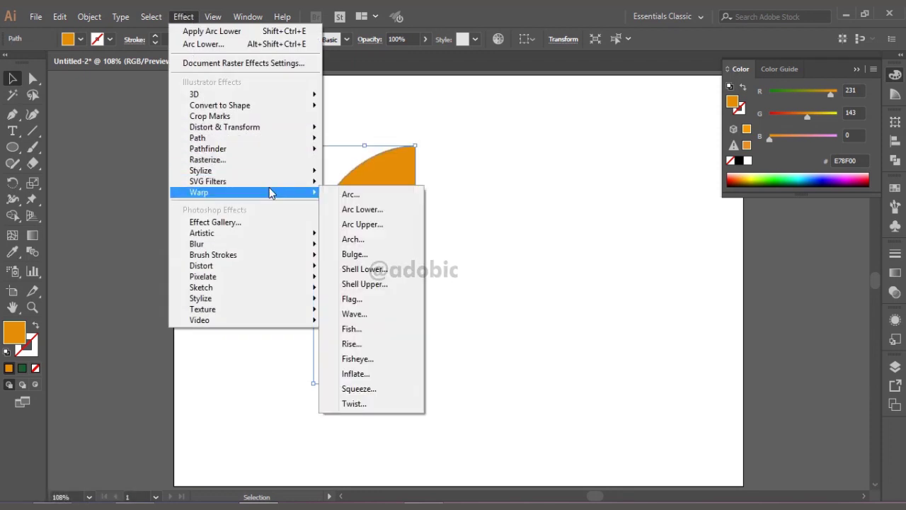
left_click(390, 164)
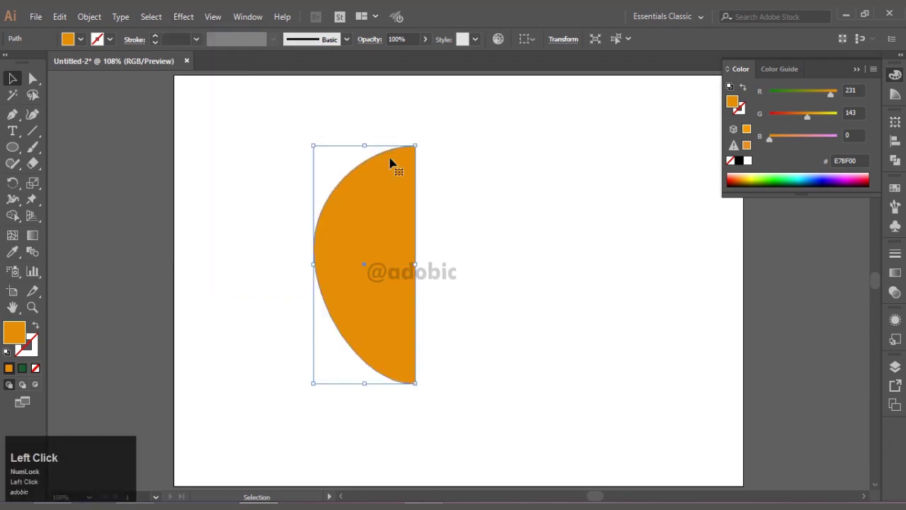
Step: Apply a 3D Revolve effect to the half egg with preview on, revolving 360° from the Right Edge
left_click(185, 16)
mouse_move(213, 94)
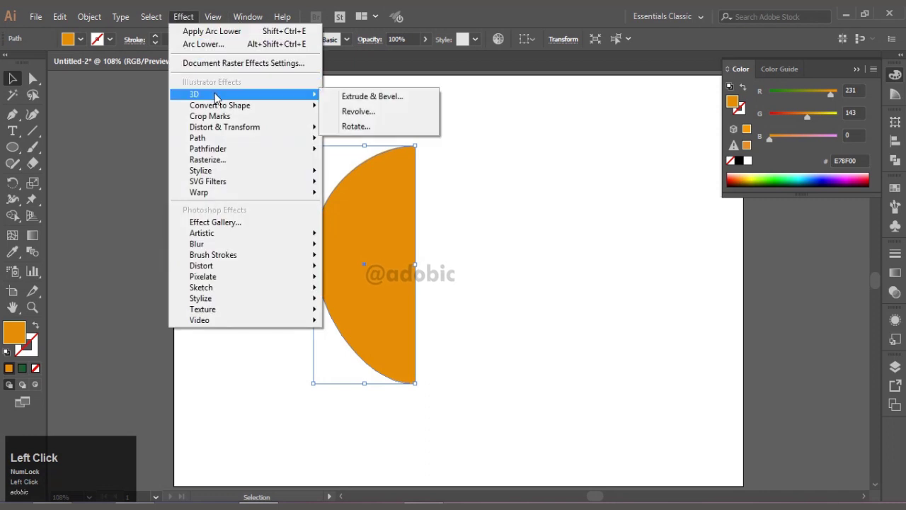
left_click(365, 112)
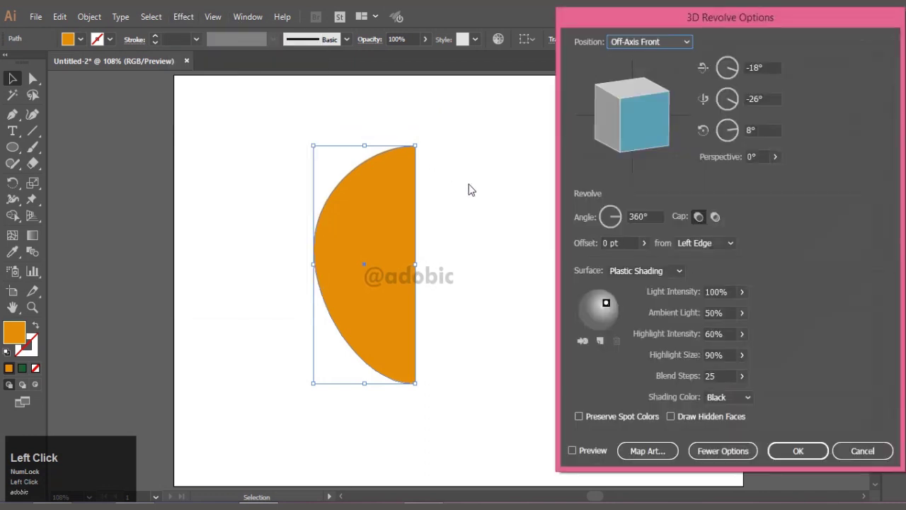
left_click(590, 451)
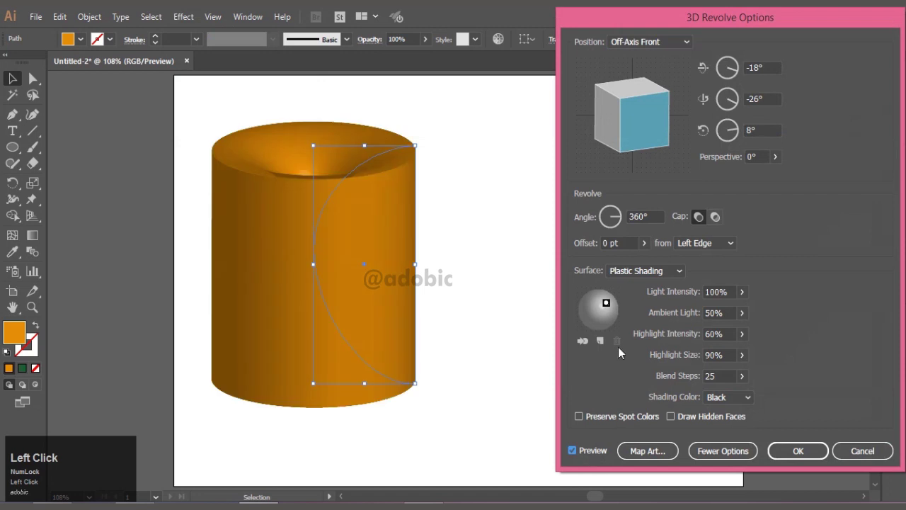
left_click(683, 242)
left_click(693, 271)
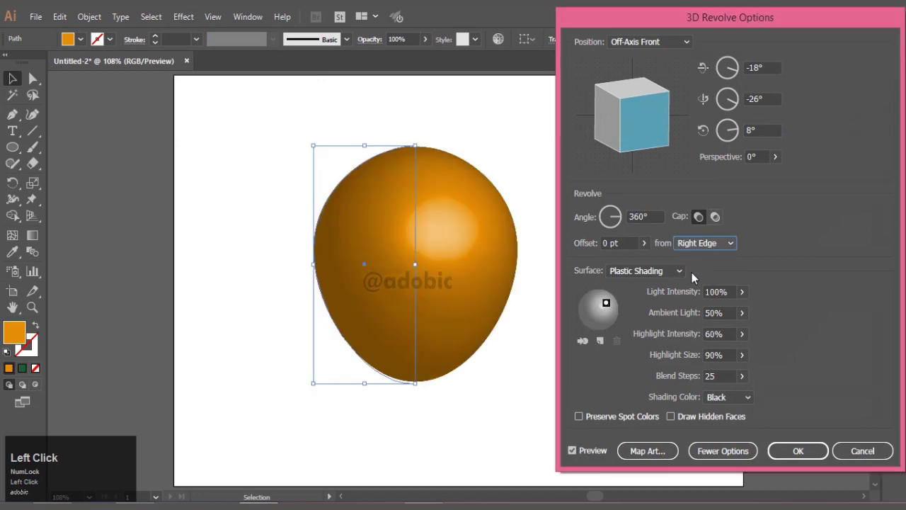
Step: Try the Isometric Right position for the revolved egg, and settle on Isometric Top
left_click(650, 41)
left_click(651, 277)
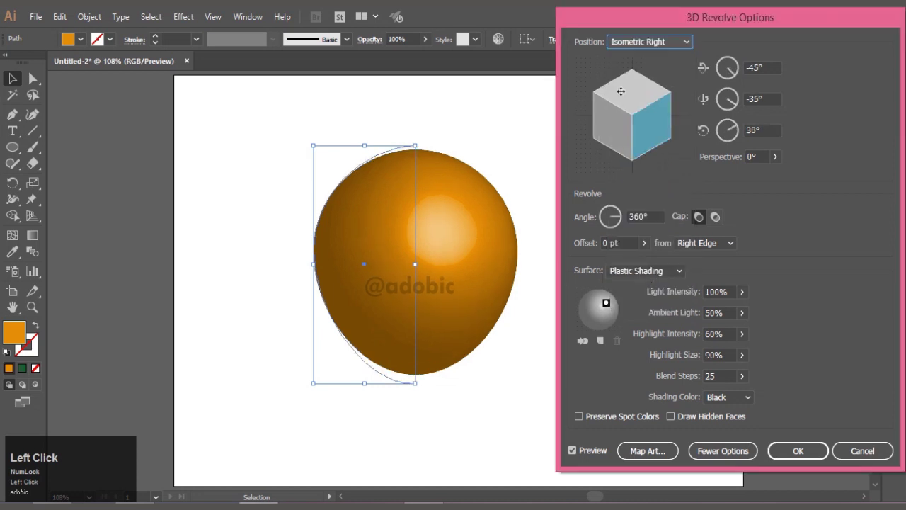
left_click(624, 43)
left_click(646, 291)
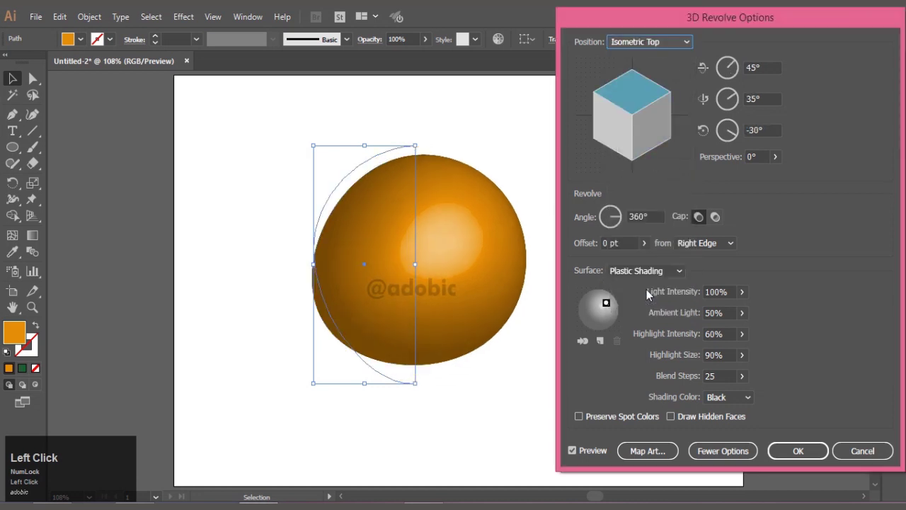
left_click(650, 42)
left_click(648, 288)
Step: Map the Horizontal lines symbol onto surface 1 of 2 of the revolved egg, scaled to fit
left_click(648, 450)
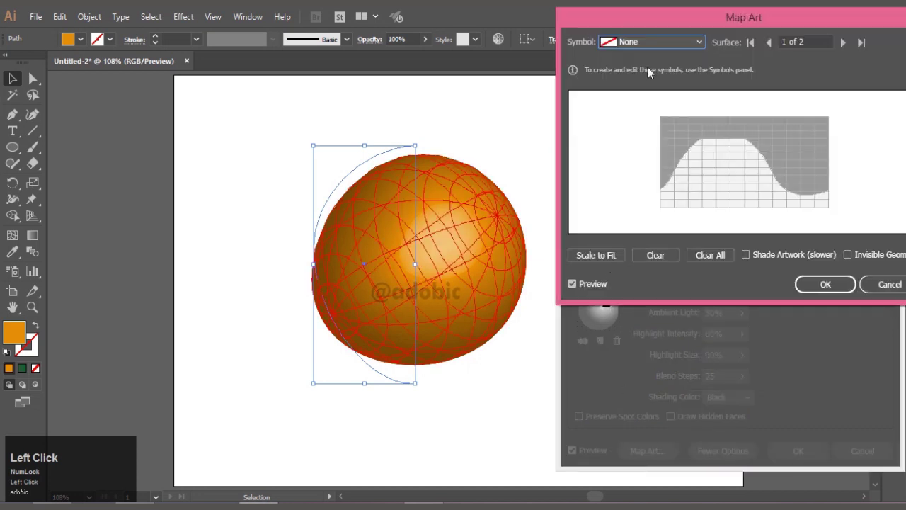
left_click(652, 42)
left_click(659, 147)
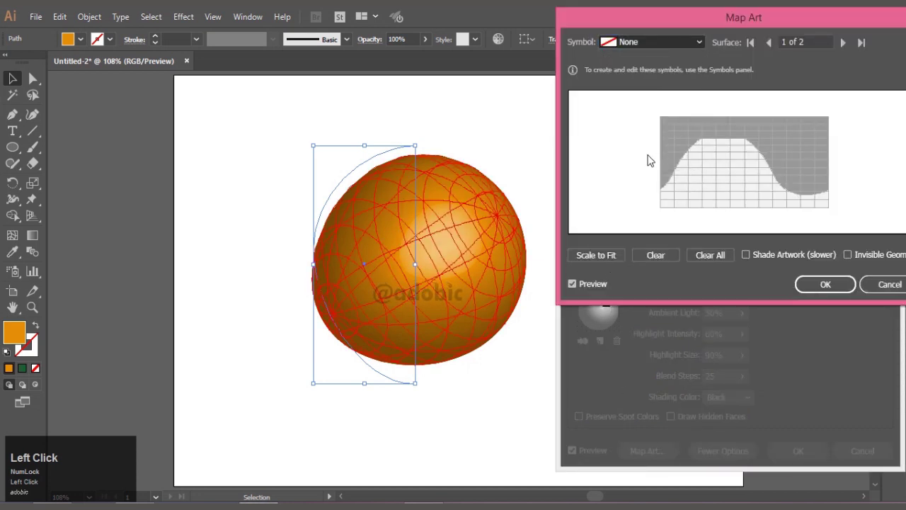
left_click(601, 256)
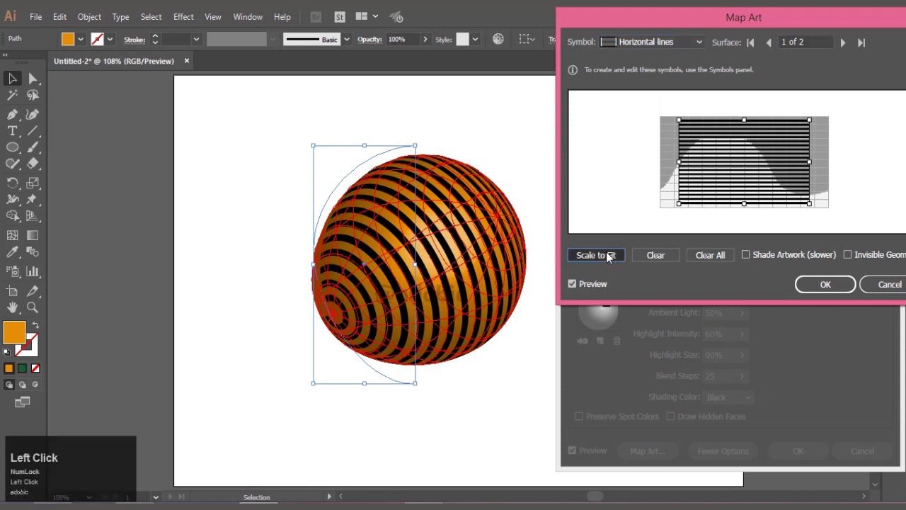
left_click(825, 286)
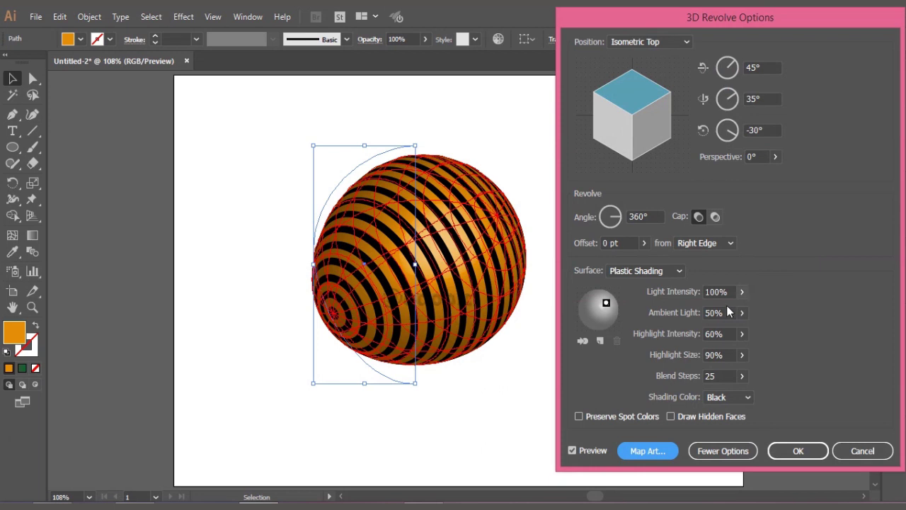
Step: Try the Isometric Bottom position for the striped egg, and settle on Isometric Left
left_click(650, 42)
left_click(663, 304)
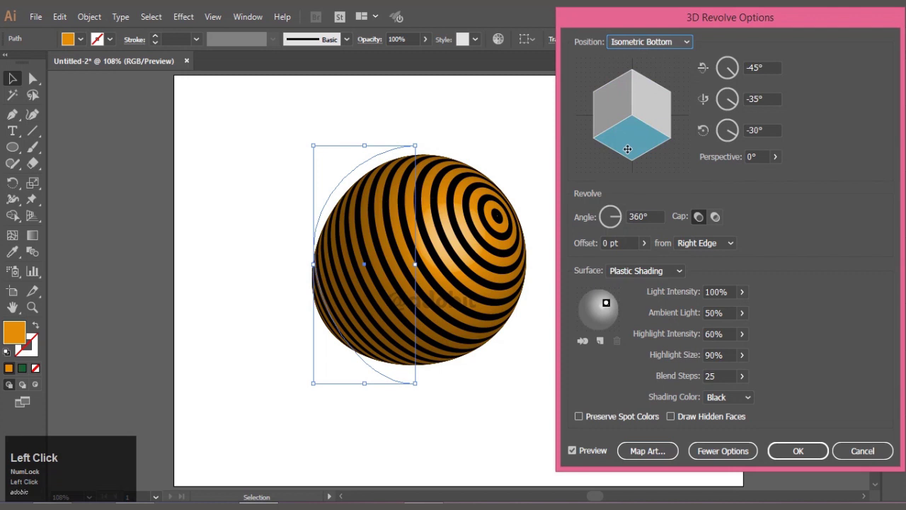
left_click(641, 44)
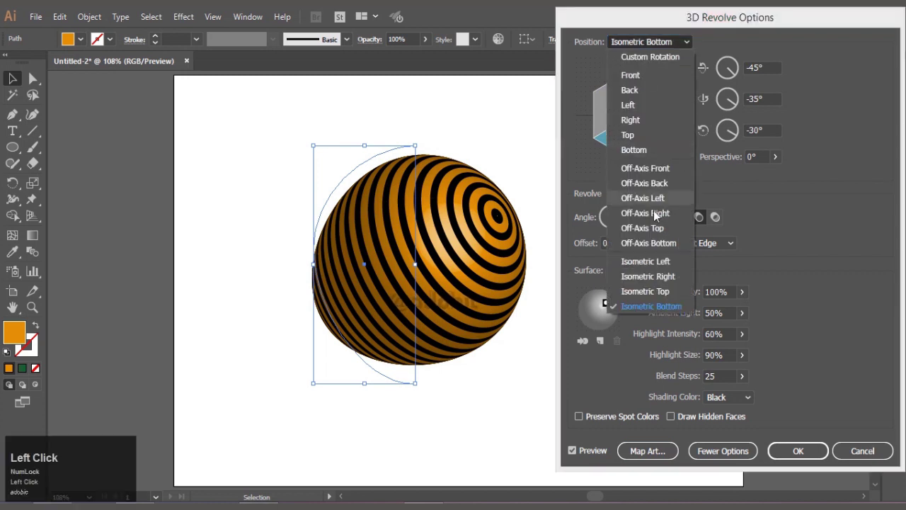
left_click(652, 262)
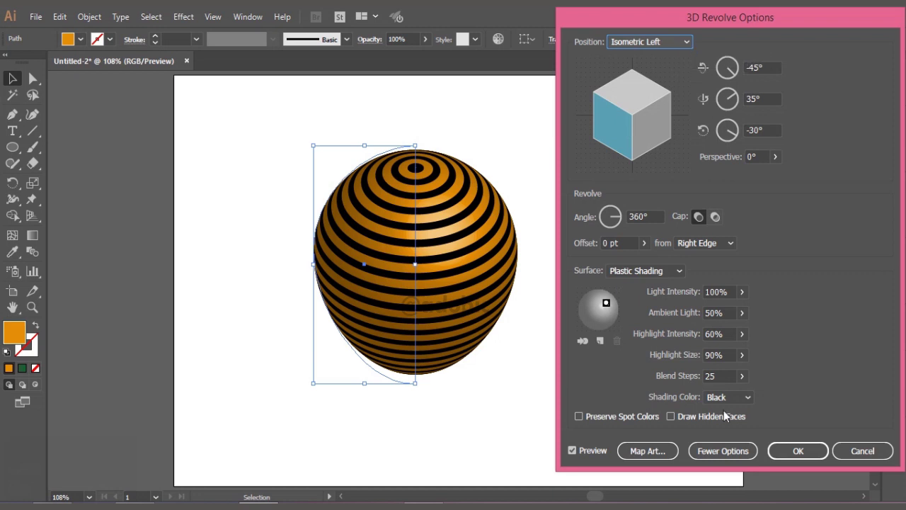
Step: Try the Shade Artwork option on the mapped Horizontal lines symbol and turn it back off
left_click(657, 449)
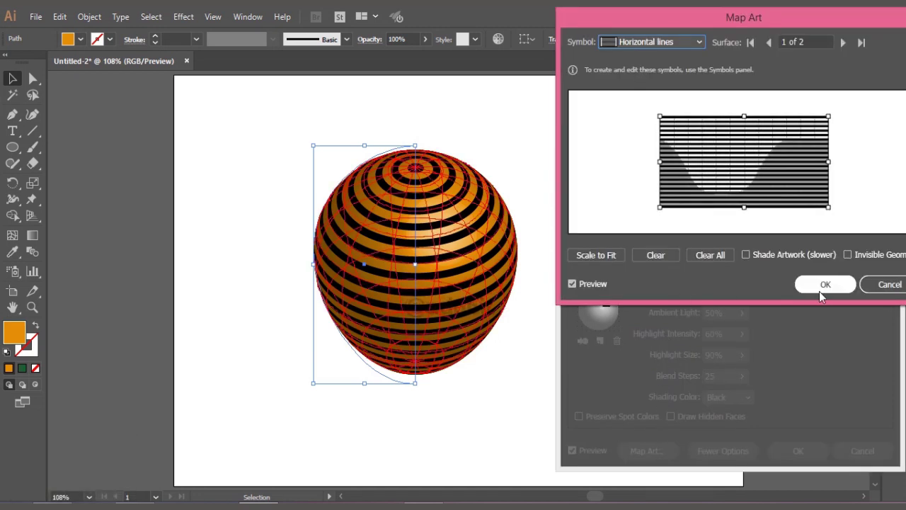
left_click(775, 251)
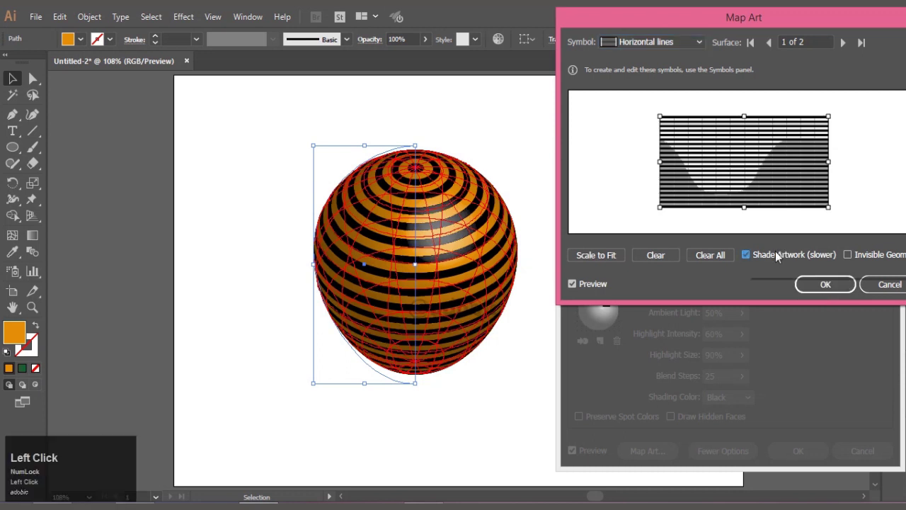
left_click(775, 252)
left_click(808, 286)
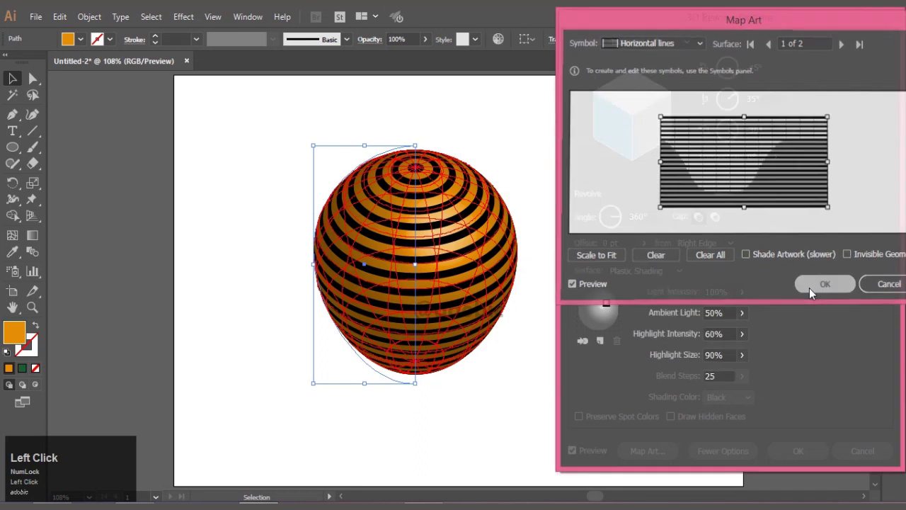
Step: Try No Shading and Wireframe for the egg's surface, settle on Diffuse Shading, and apply the 3D Revolve effect
left_click(640, 268)
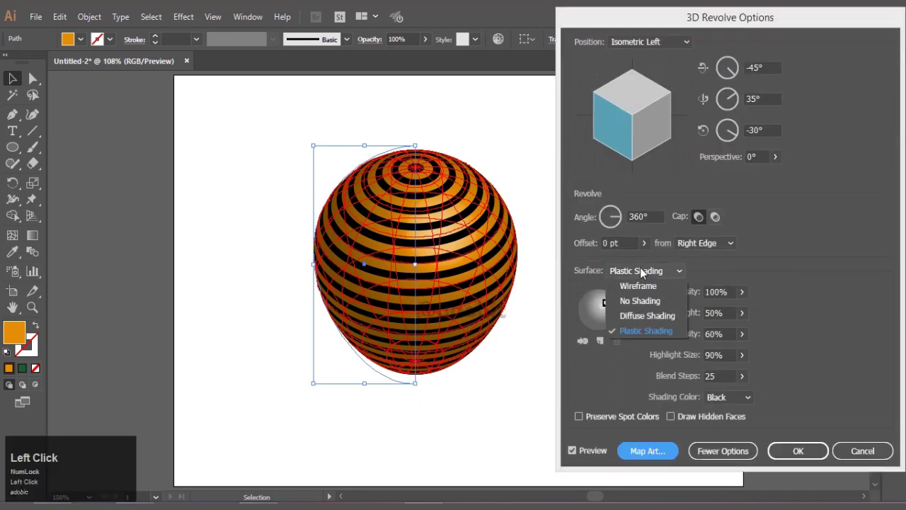
left_click(648, 299)
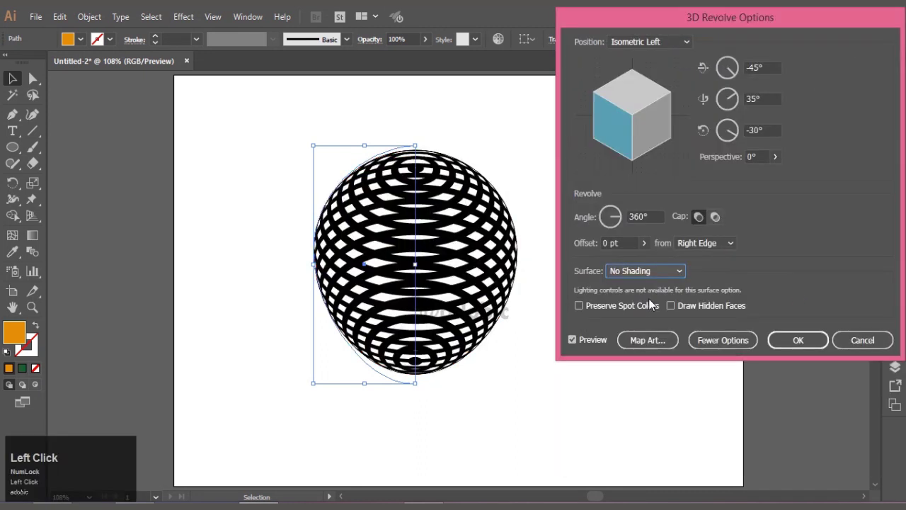
left_click(642, 271)
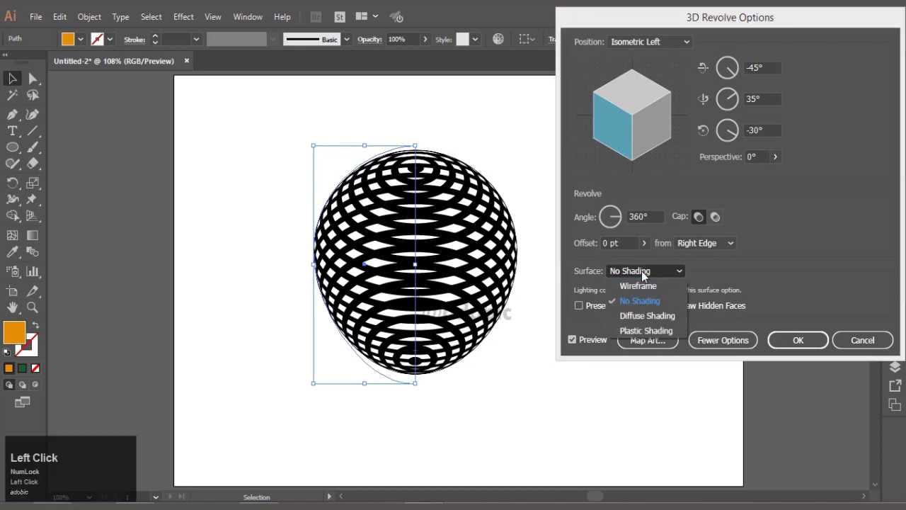
left_click(641, 289)
left_click(639, 270)
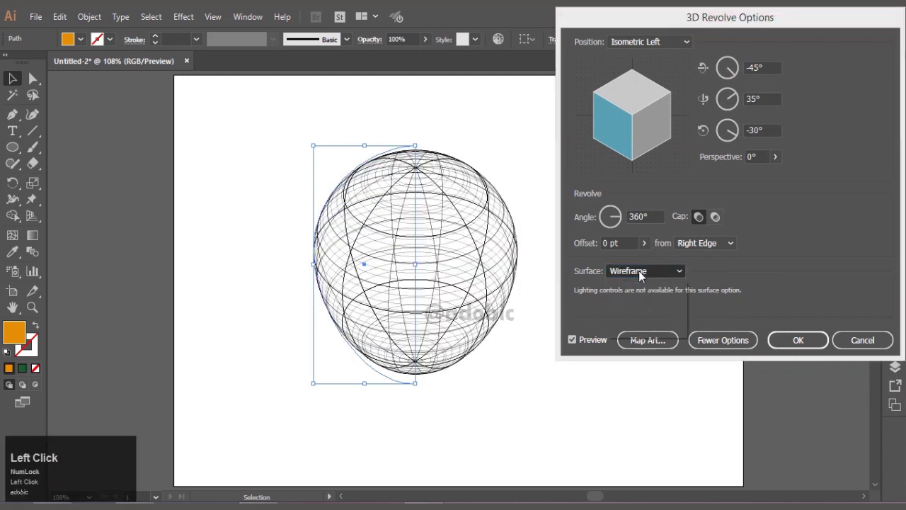
left_click(646, 315)
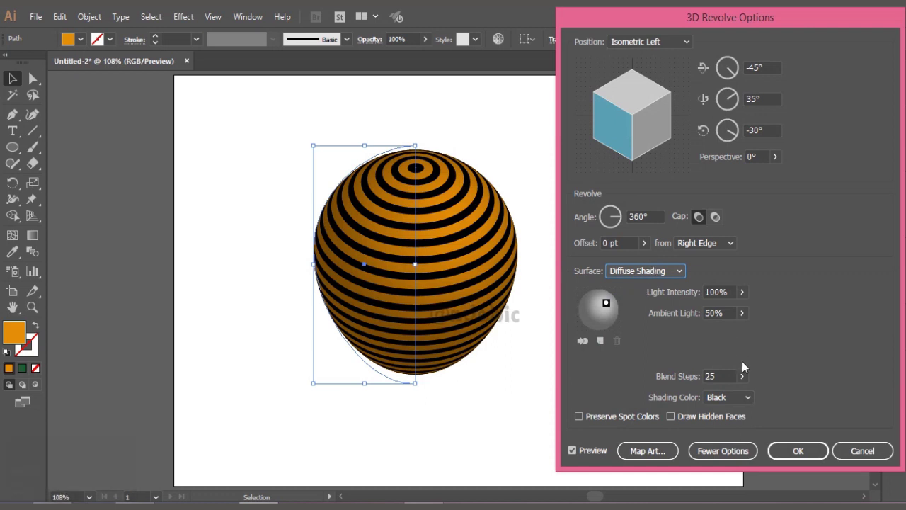
left_click(782, 452)
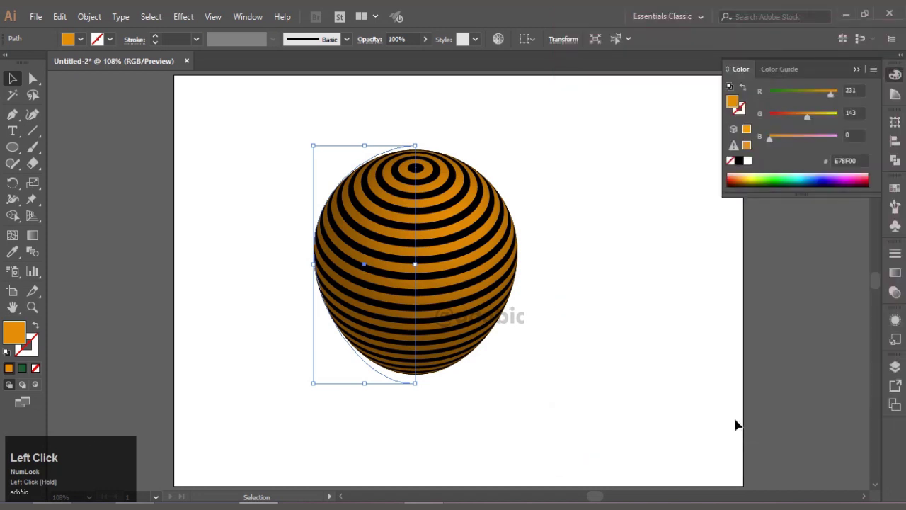
Step: Expand the appearance of the striped 3D egg into editable artwork
left_click(298, 156)
left_click(435, 239)
left_click(90, 16)
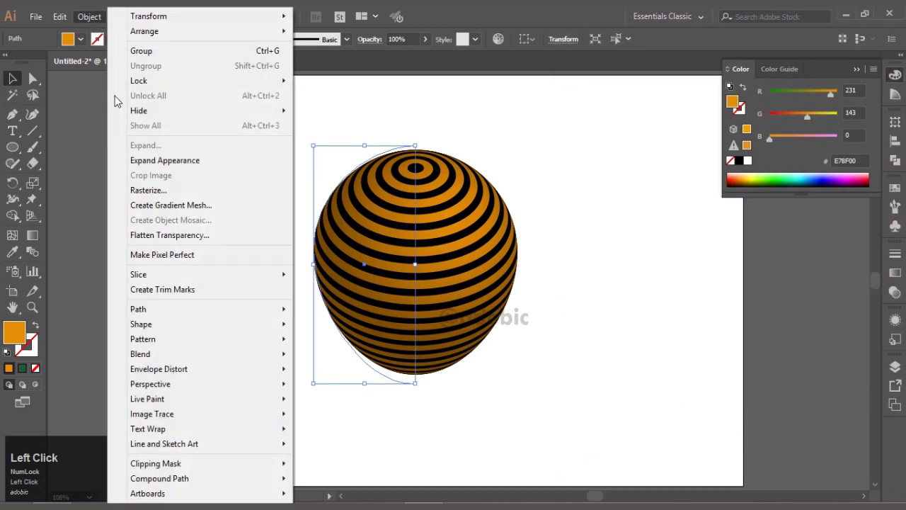
left_click(192, 161)
Step: Ungroup the expanded egg artwork twice
left_click(565, 235)
left_click(420, 251)
right_click(420, 254)
left_click(468, 365)
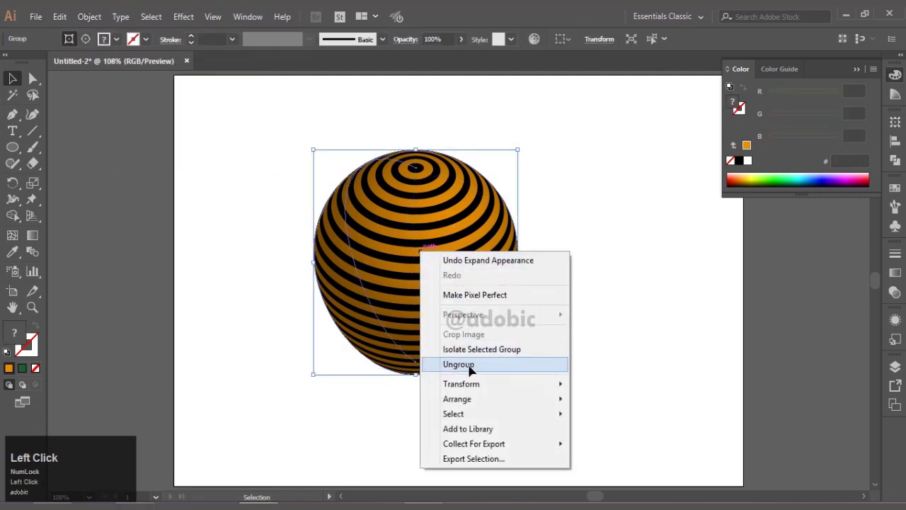
left_click(564, 357)
left_click(439, 280)
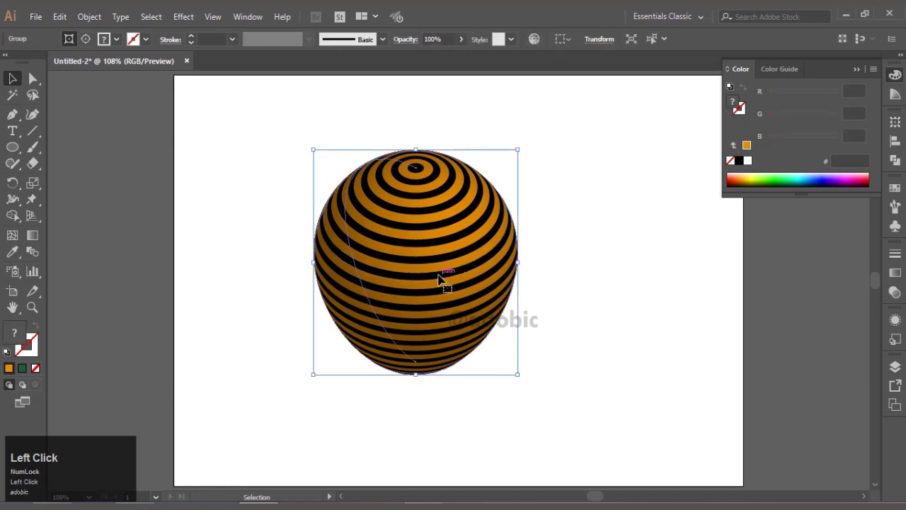
right_click(439, 280)
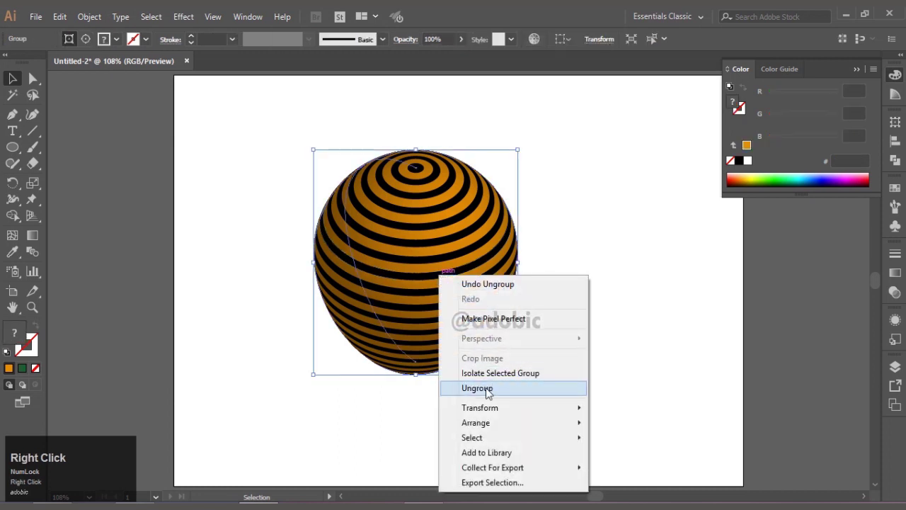
left_click(464, 388)
Step: Release the striped egg's clipping mask and place the black stripes and the orange egg side by side, with the stripes on the left
left_click_drag(428, 292, 575, 289)
right_click(538, 284)
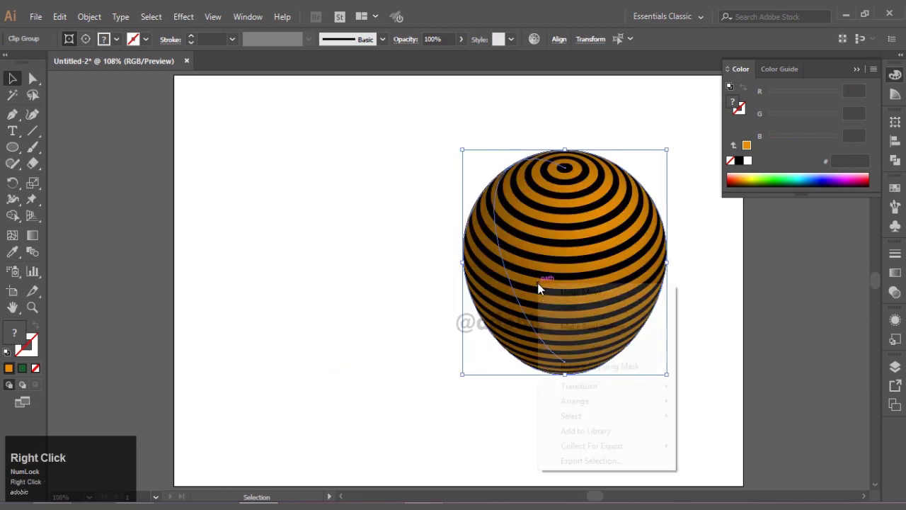
left_click(562, 370)
left_click(449, 337)
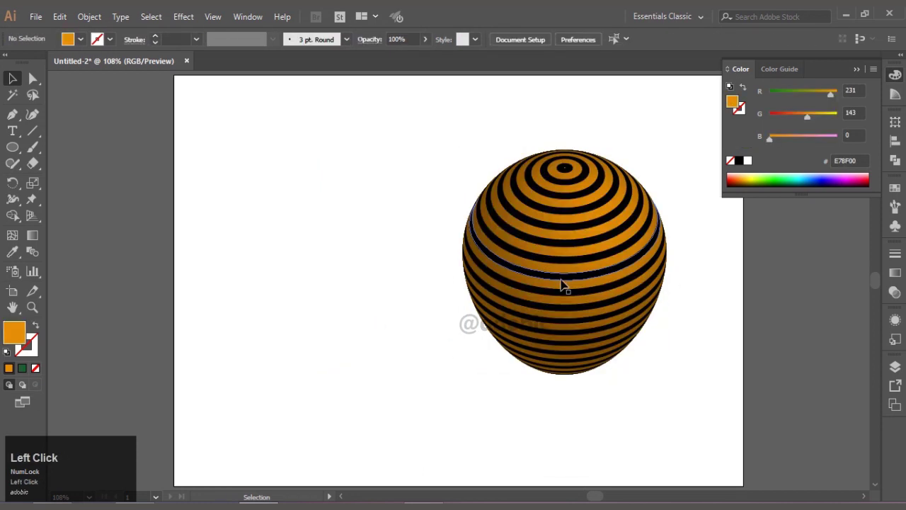
left_click_drag(545, 282, 323, 279)
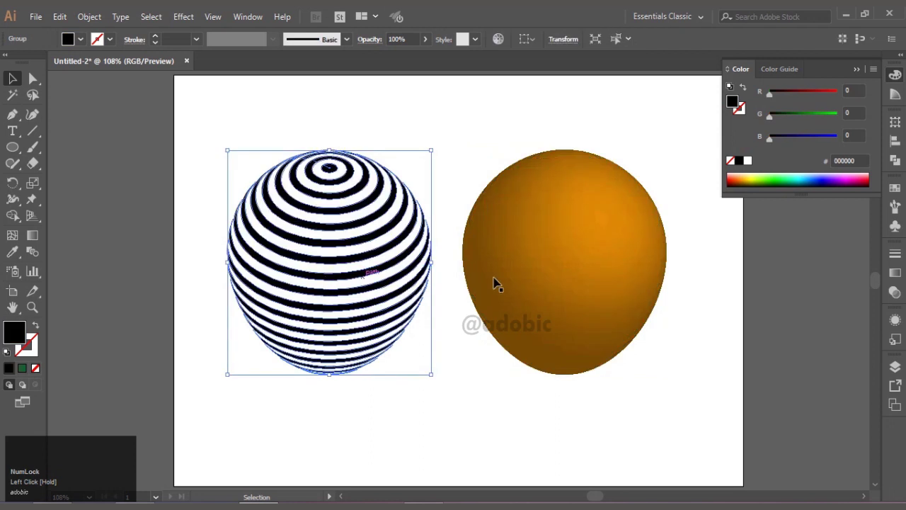
Step: Unite the orange egg's shading shapes into one flat shape with Pathfinder
left_click(555, 283)
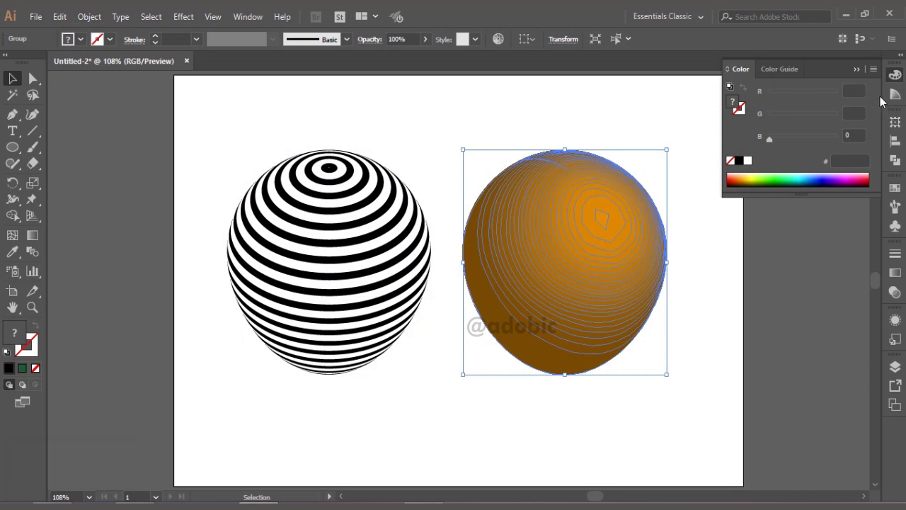
left_click(895, 159)
left_click(740, 151)
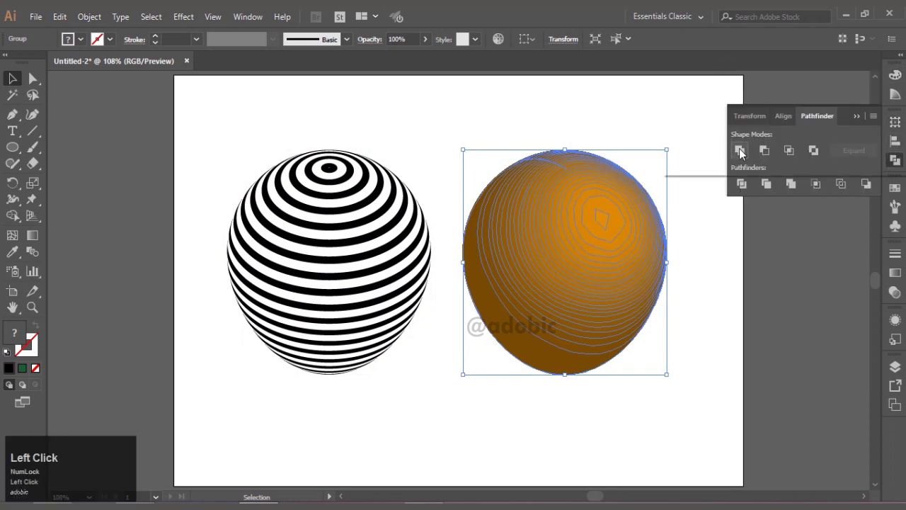
left_click(856, 117)
left_click(757, 230)
Step: Give the united egg a linear gradient fill with both end stops in the egg's orange
left_click(553, 221)
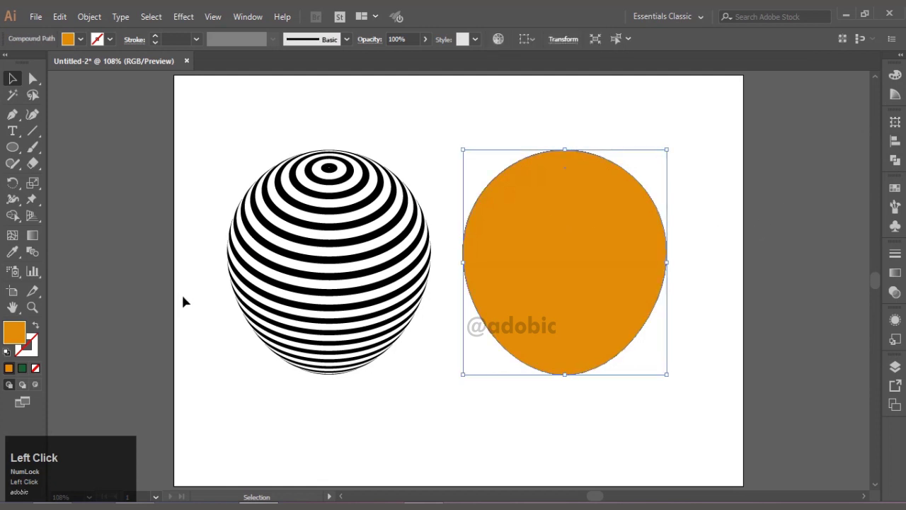
left_click(894, 273)
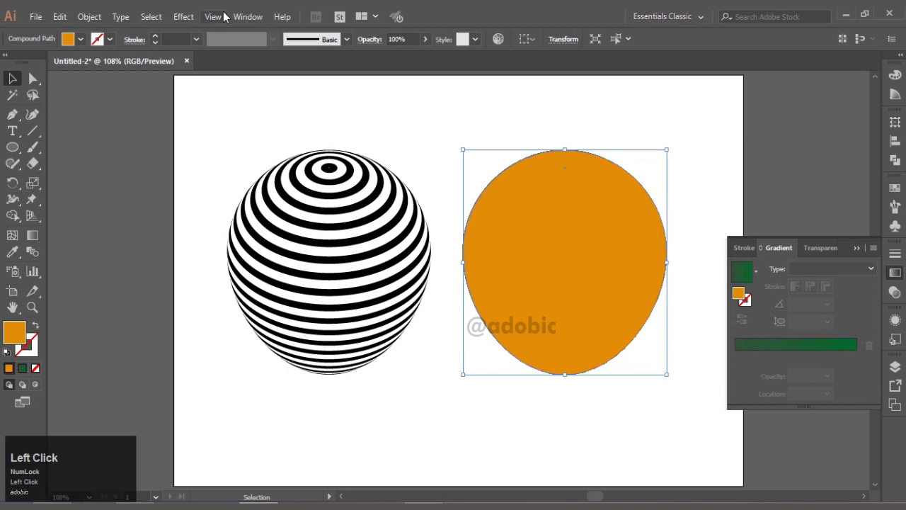
left_click(240, 18)
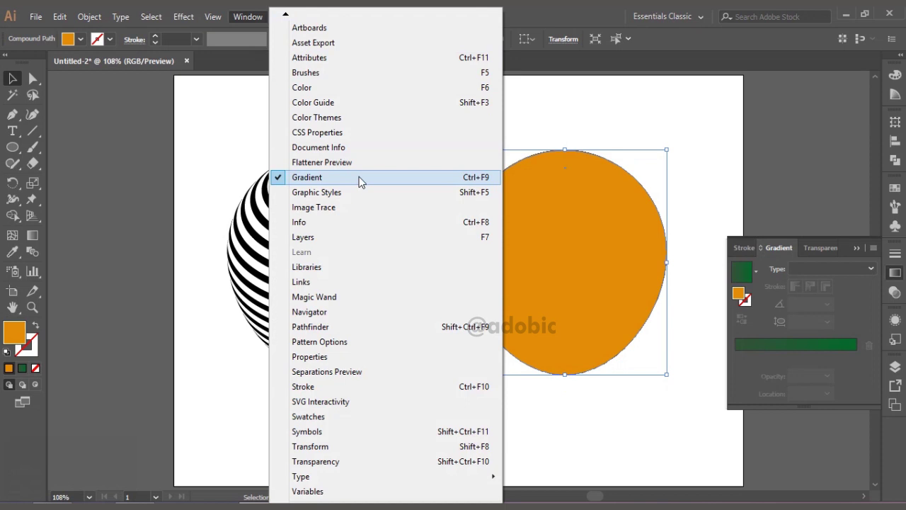
left_click(781, 249)
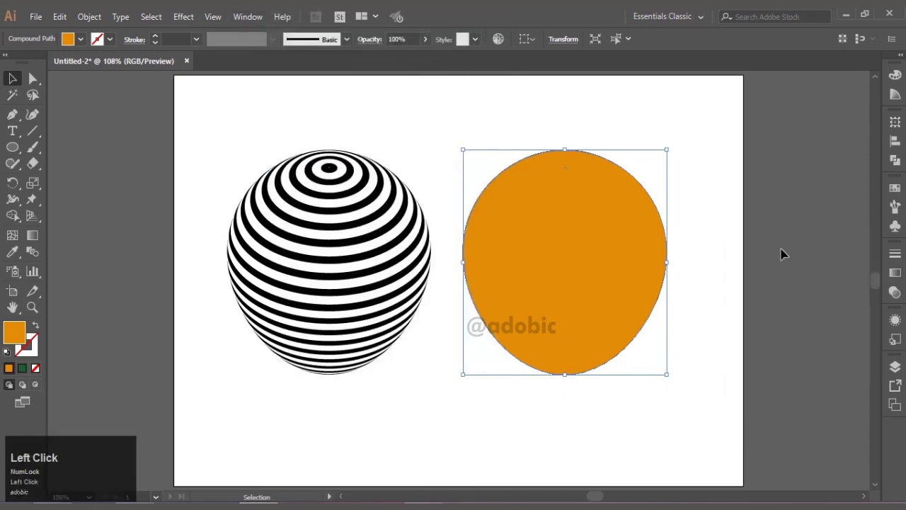
left_click(896, 274)
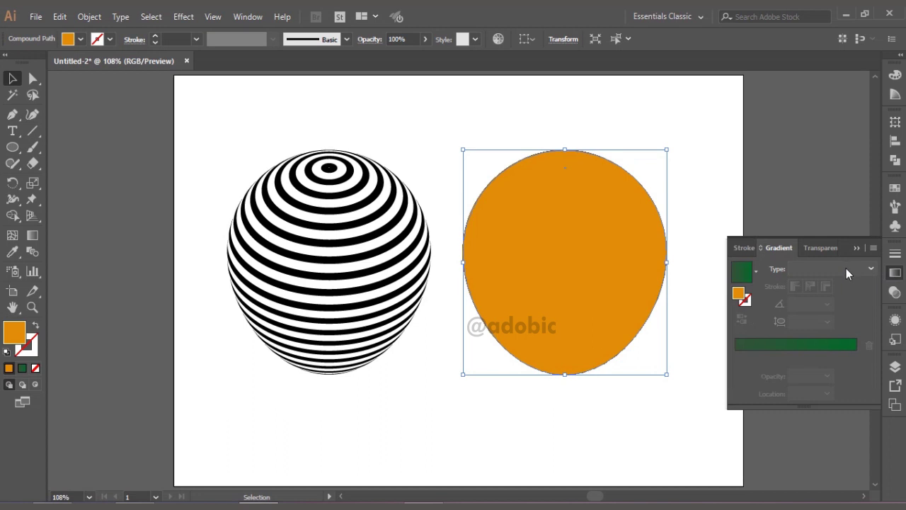
left_click(740, 296)
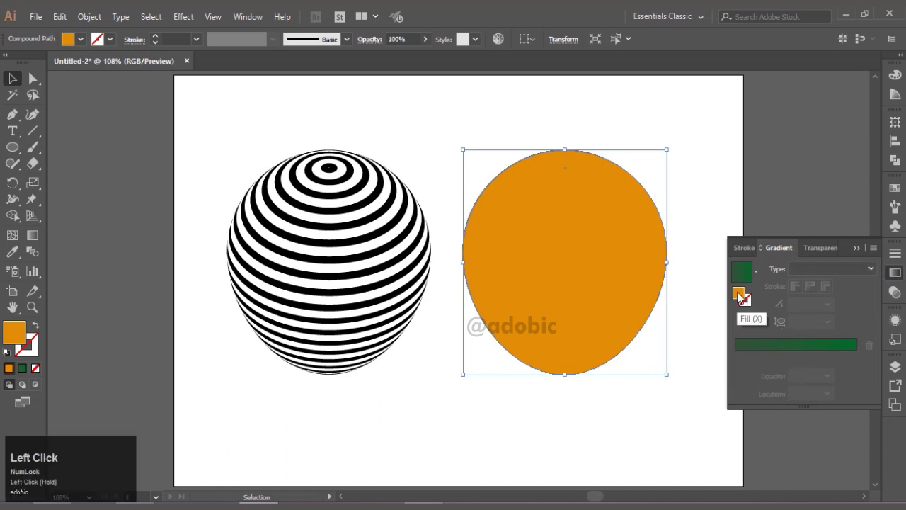
left_click_drag(737, 356, 737, 356)
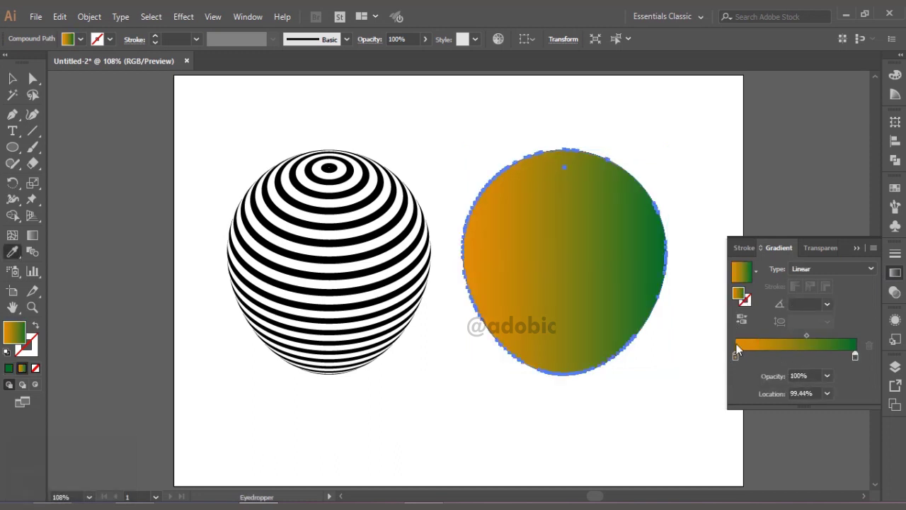
left_click_drag(735, 358, 774, 357, "alt")
mouse_move(854, 356)
left_mouse_down()
mouse_move(815, 361)
mouse_move(865, 364)
left_mouse_up()
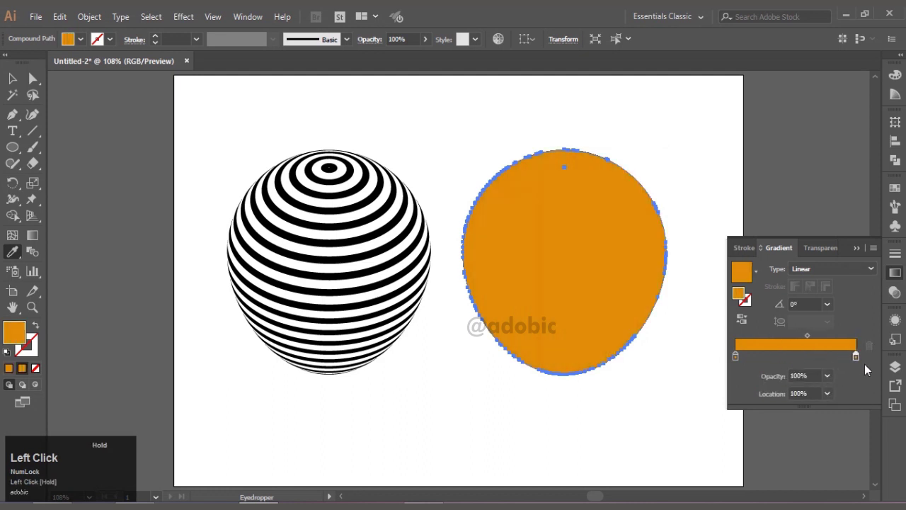
Step: Change the gradient's right end stop to yellow E2BF00 by setting its green value to 191
double_click(856, 357)
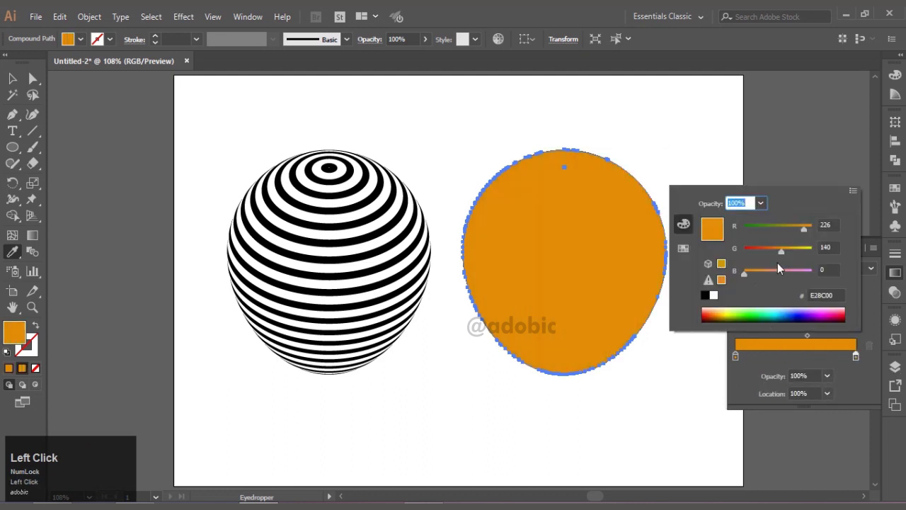
left_click(794, 248)
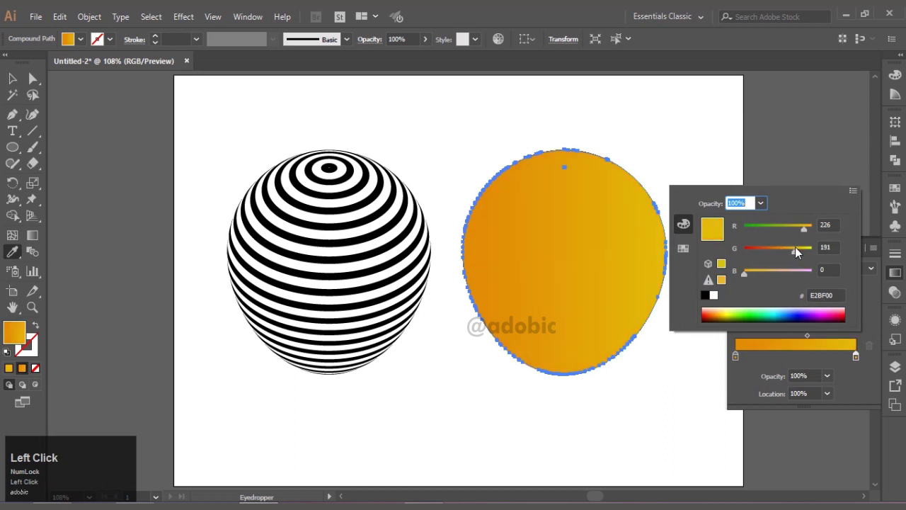
Step: Make the egg's gradient radial and reversed, with its yellow centre near the egg's upper left and its axis running to the lower right
left_click(822, 359)
left_click(814, 269)
left_click(805, 296)
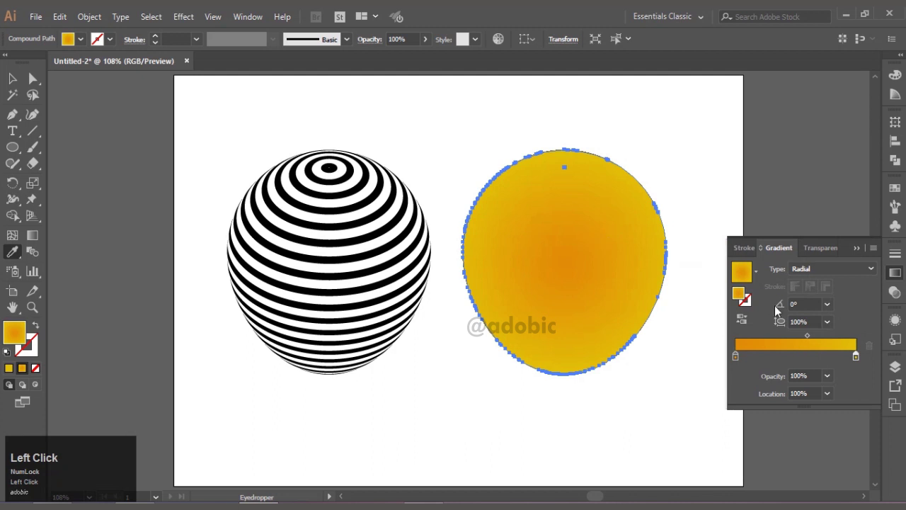
left_click(741, 319)
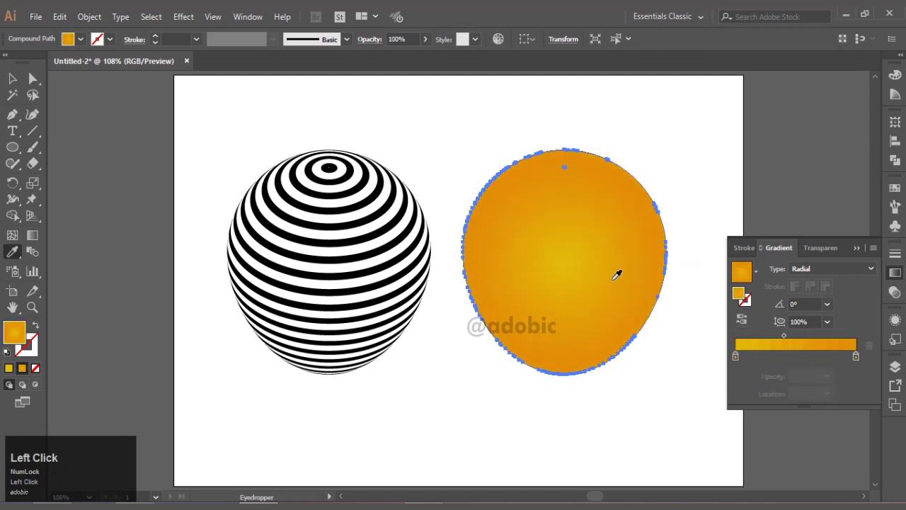
key("g")
mouse_move(630, 347)
left_mouse_down()
mouse_move(531, 217)
mouse_move(538, 224)
left_mouse_up()
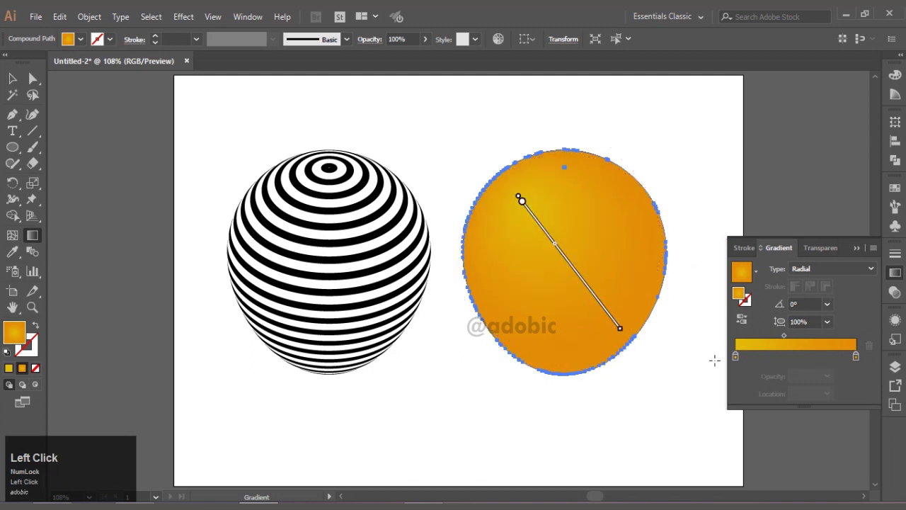
Step: Add a middle orange gradient stop at about 62% and change the end stop to red-orange E24D00 with green 77
left_click_drag(825, 357, 811, 358)
double_click(856, 357)
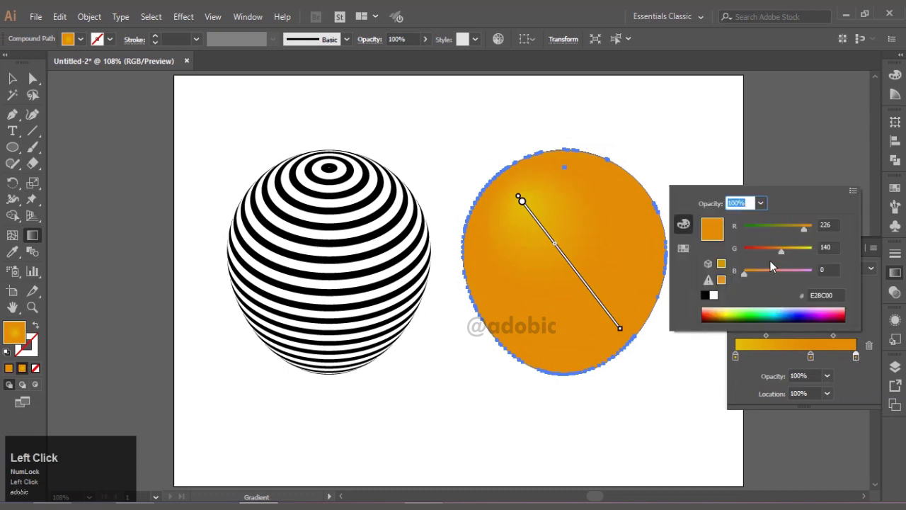
left_click_drag(777, 251, 763, 252)
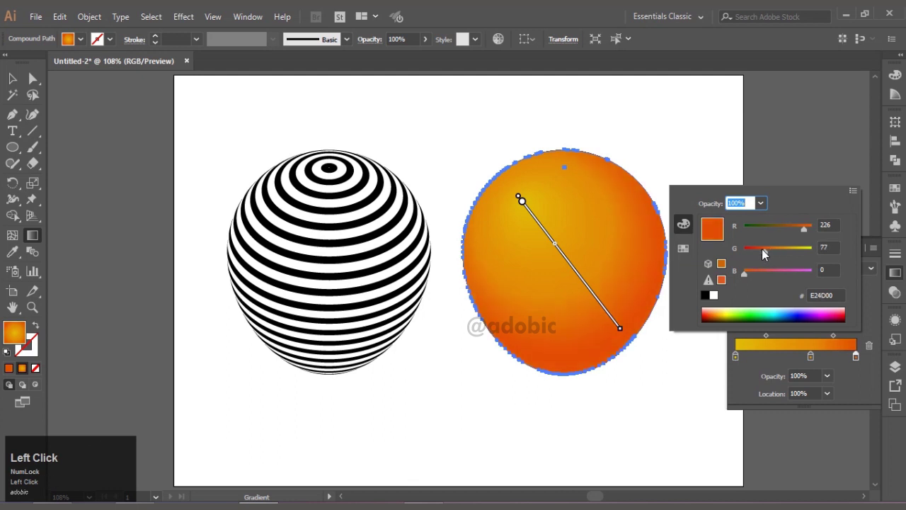
left_click(852, 361)
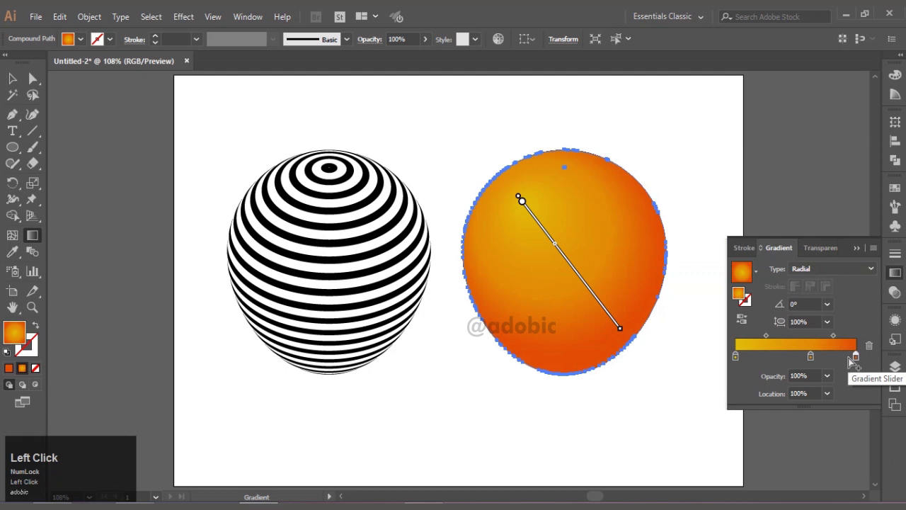
Step: Duplicate the red-orange stop just before the end, then darken the end stop to a deeper red with green 46
left_click_drag(856, 359, 847, 358)
left_click(854, 356)
double_click(854, 357)
left_click(855, 358)
left_click_drag(855, 358, 856, 359)
double_click(857, 359)
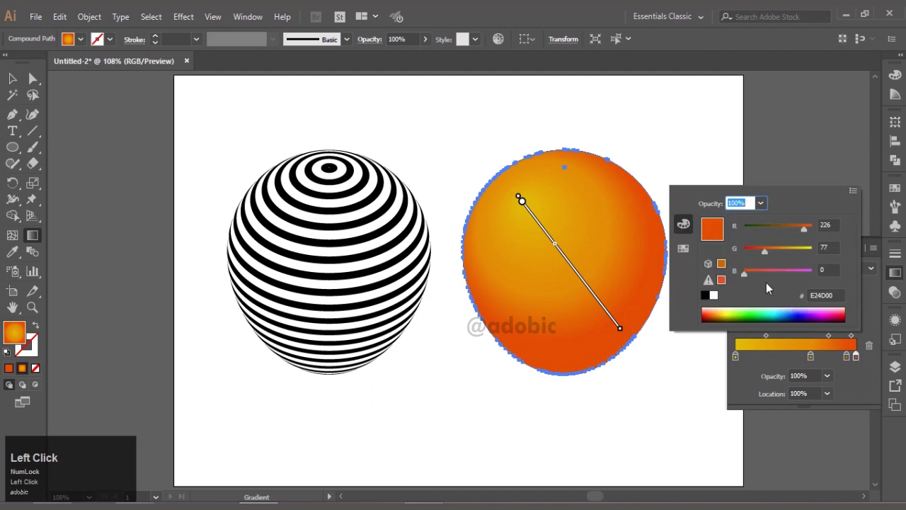
left_click(758, 252)
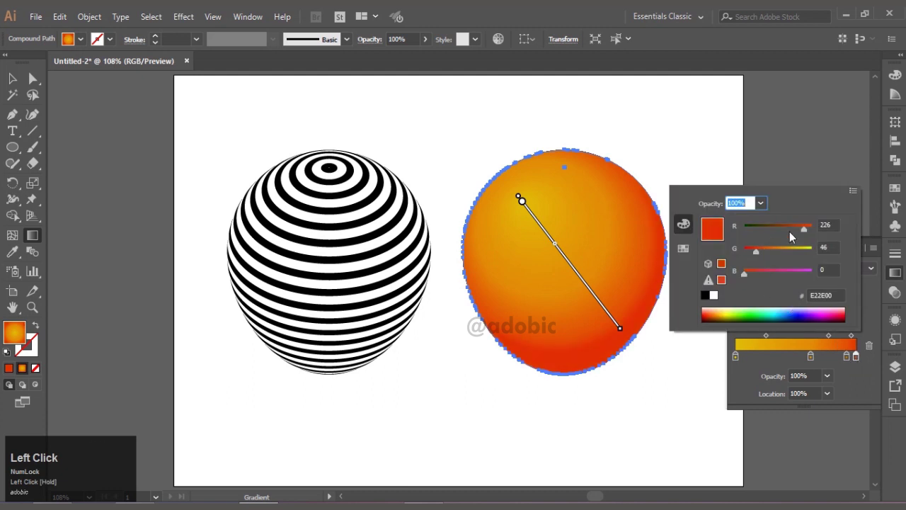
left_click_drag(804, 227, 798, 227)
left_click(804, 229)
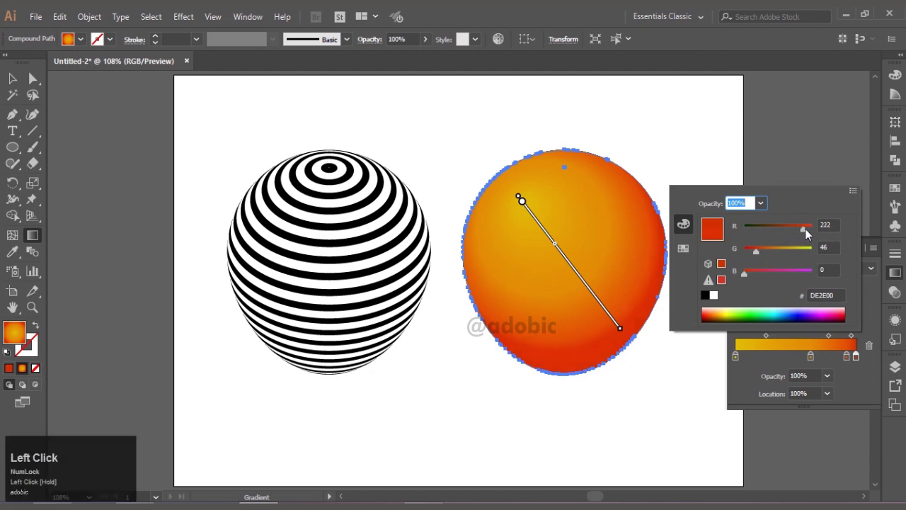
Step: Set the midpoint before the end stop to 46.43% and place the red-orange stop at 91.35%
left_click(847, 360)
left_click_drag(848, 362, 844, 339)
left_click(847, 337)
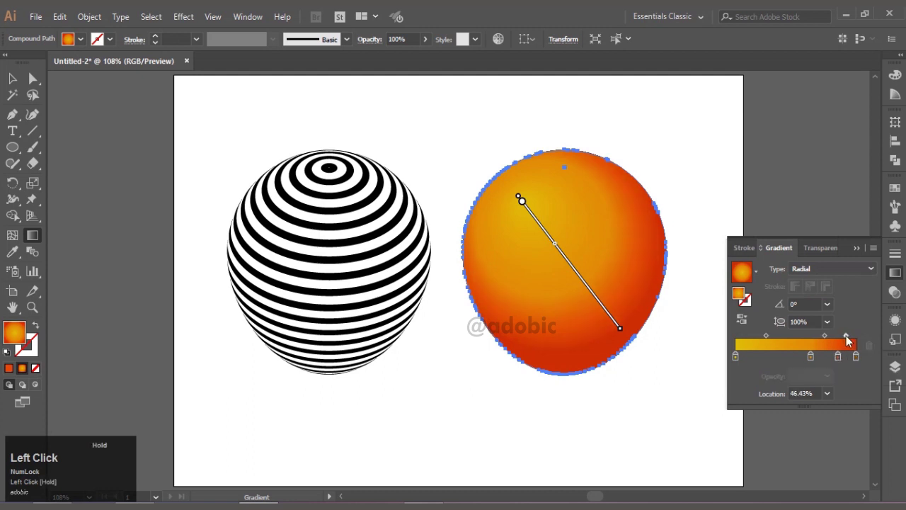
left_click(856, 356)
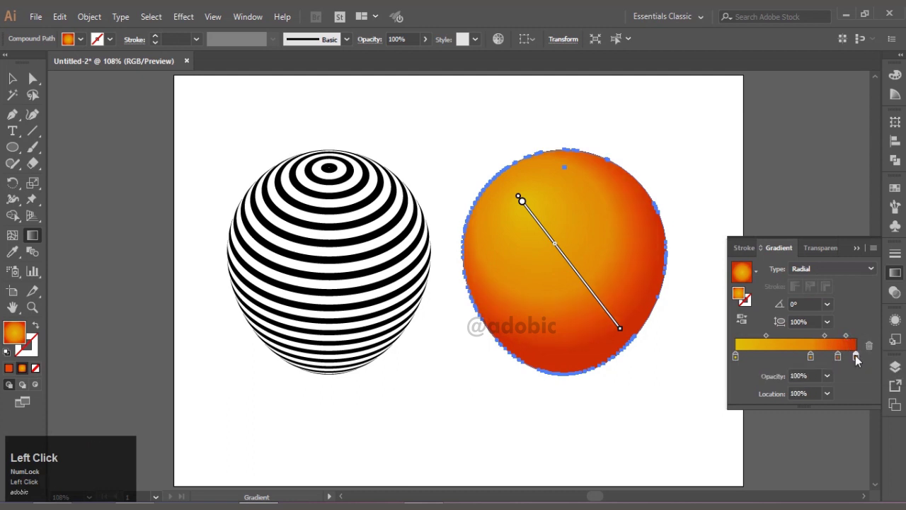
left_click_drag(841, 358, 849, 363)
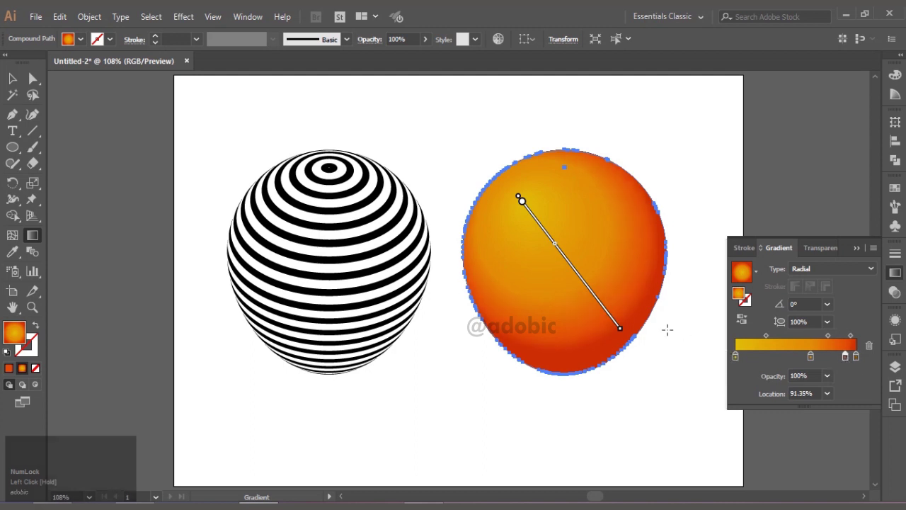
Step: Stretch the egg's radial gradient outward, then shift its second stop to about 44% and its red-orange stop to about 77%
left_click_drag(621, 330, 635, 351)
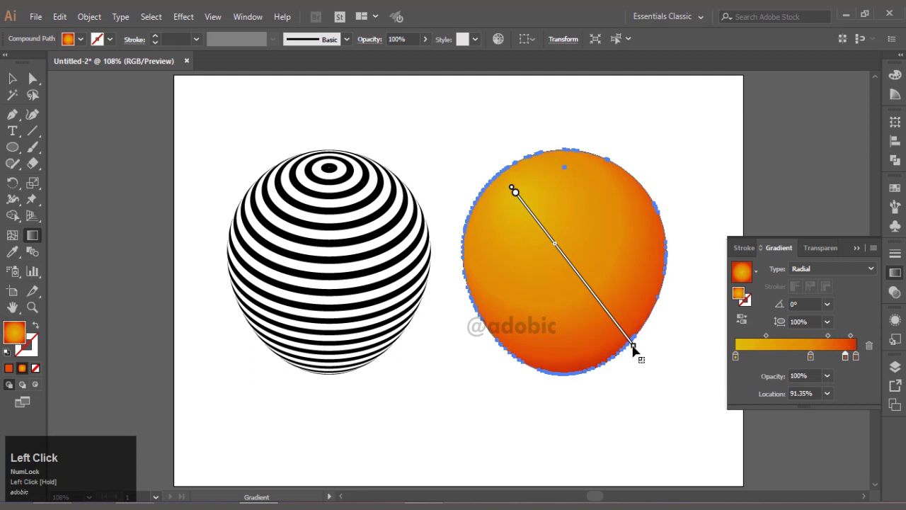
mouse_move(616, 322)
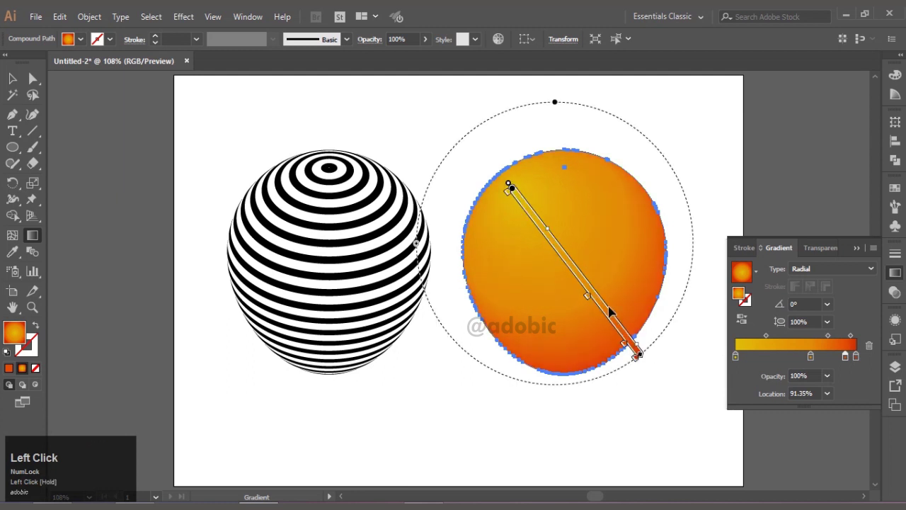
left_click_drag(604, 309, 556, 267)
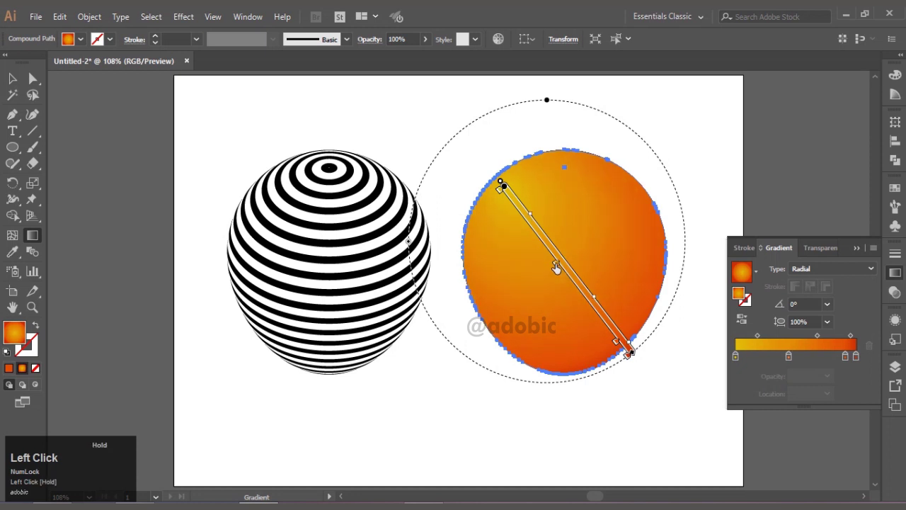
left_click_drag(617, 344, 598, 323)
left_click(12, 78)
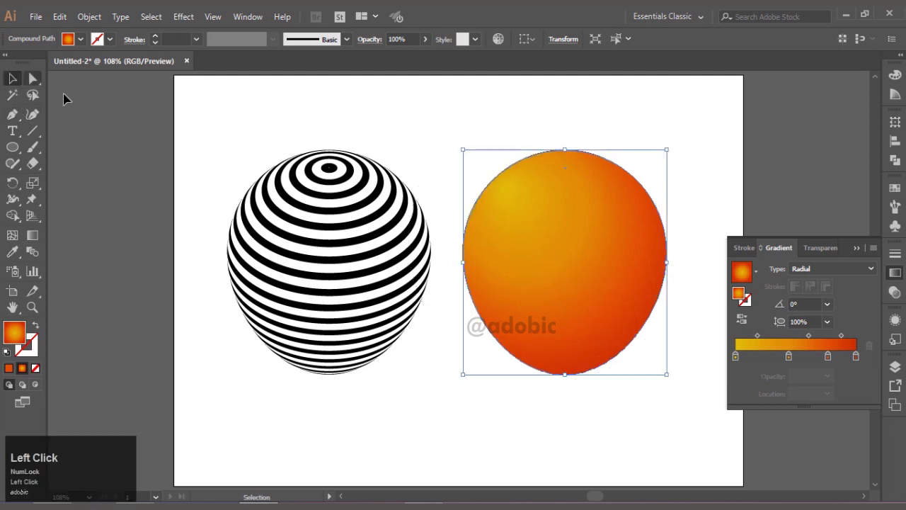
left_click(112, 104)
Step: Move the egg's radial gradient slightly further to the upper left and extend its outer end a little
scroll(508, 216, "down", 2)
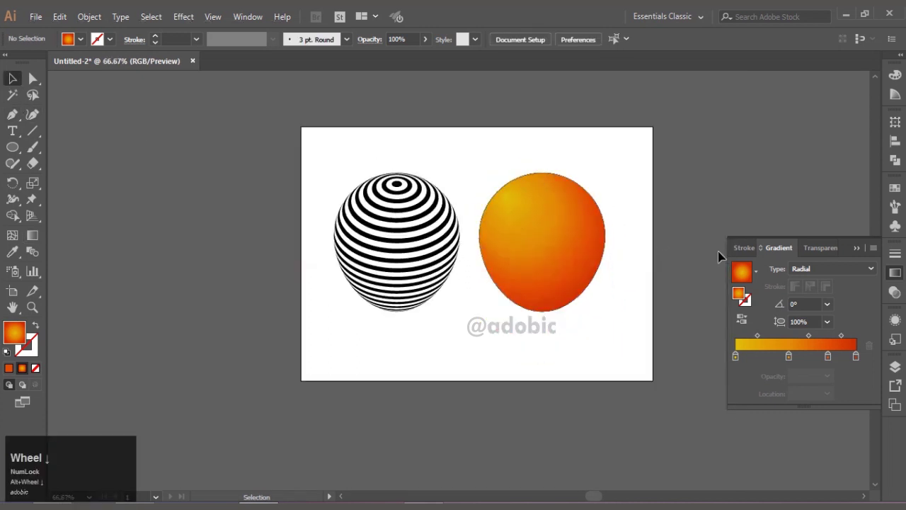
left_click(573, 249)
scroll(589, 258, "up", 2)
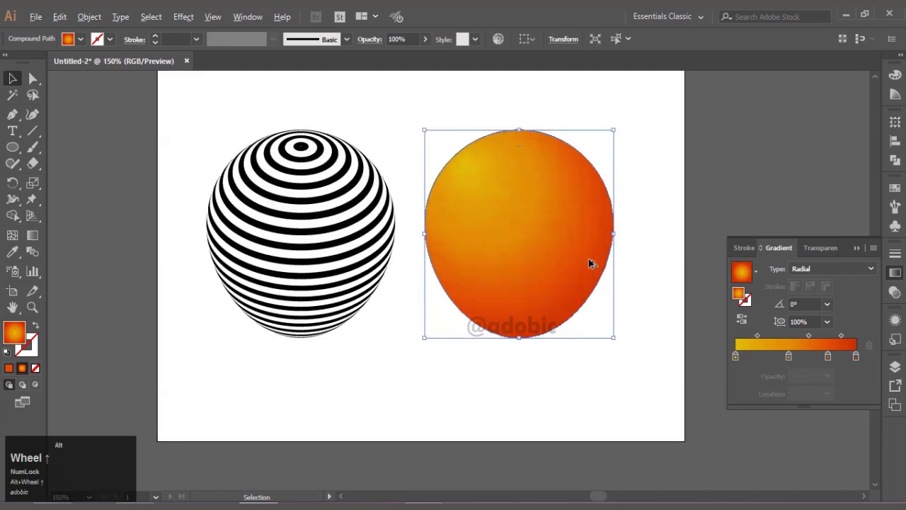
scroll(602, 251, "down", 1)
key("g")
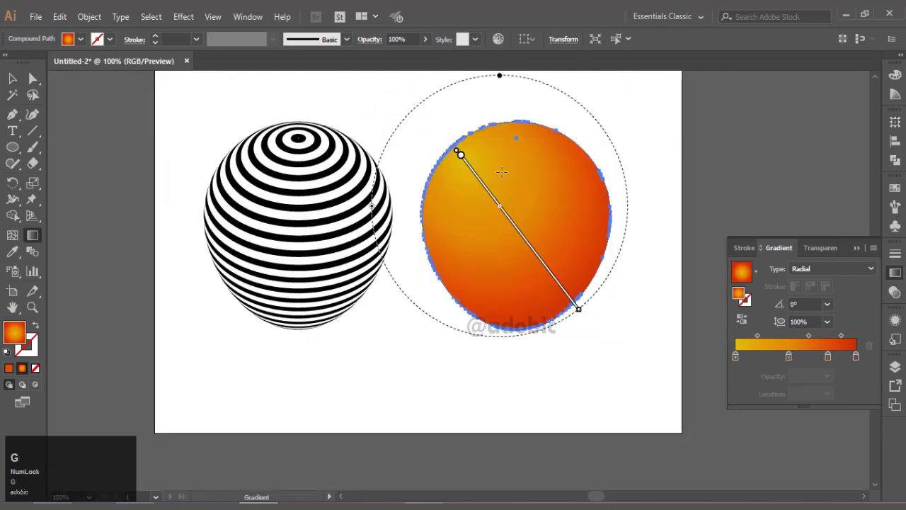
left_click_drag(459, 156, 452, 144)
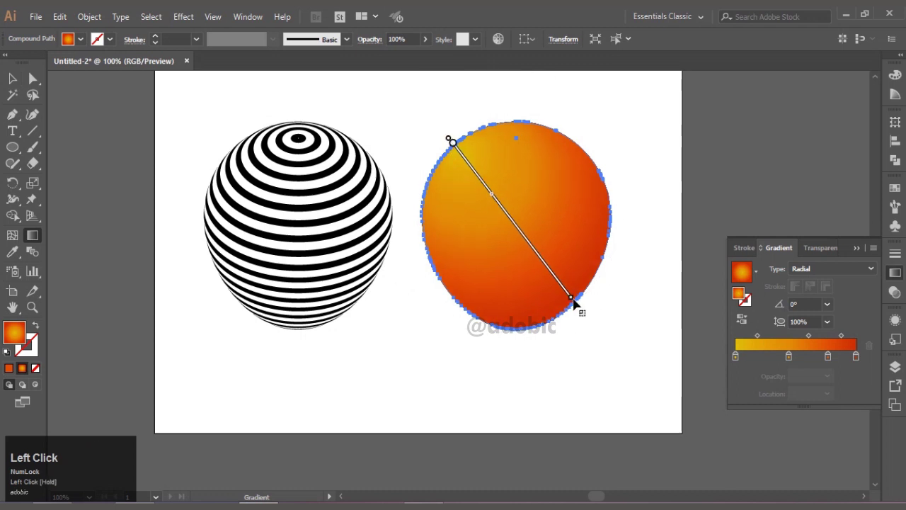
mouse_move(575, 301)
left_mouse_down()
mouse_move(582, 314)
mouse_move(575, 303)
left_mouse_up()
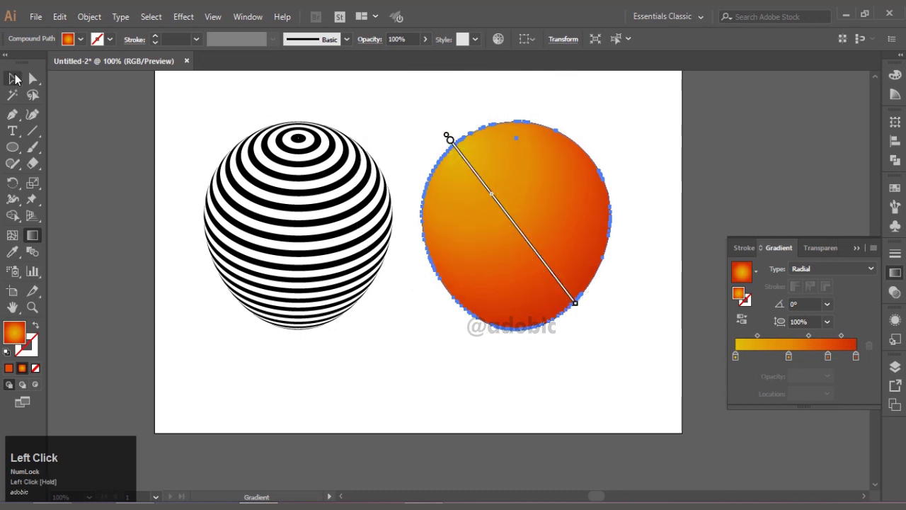
left_click(14, 78)
left_click(243, 137)
Step: Move the gradient egg off the striped copy beneath it, to the left of the black striped egg
scroll(488, 152, "up", 3)
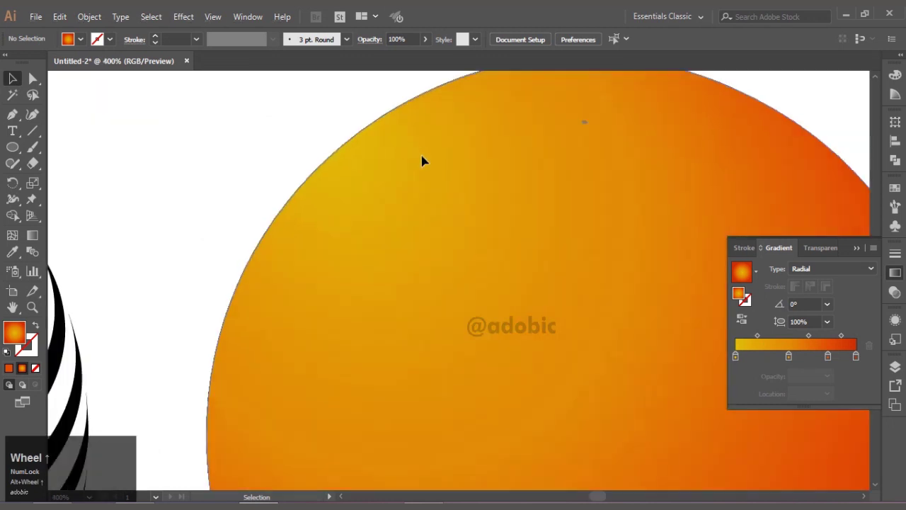
left_click_drag(423, 158, 435, 233)
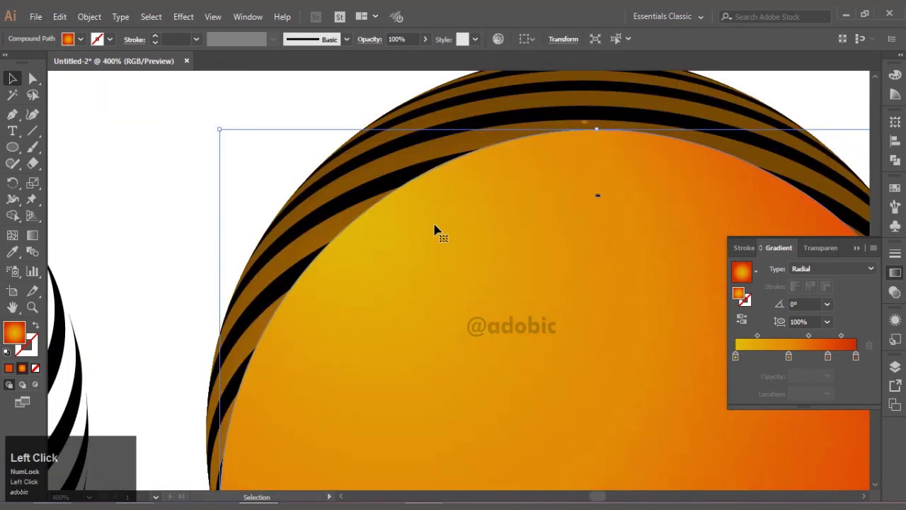
scroll(439, 221, "down", 2)
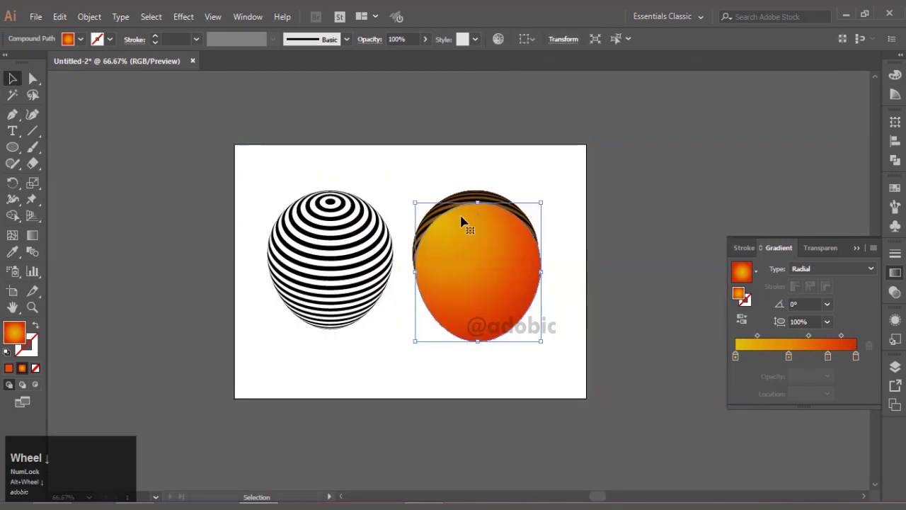
scroll(461, 222, "down", 3)
left_click_drag(473, 233, 172, 218)
Step: Separate the black stripes from the dark orange egg beneath them and delete that orange egg
left_click_drag(453, 167, 514, 317)
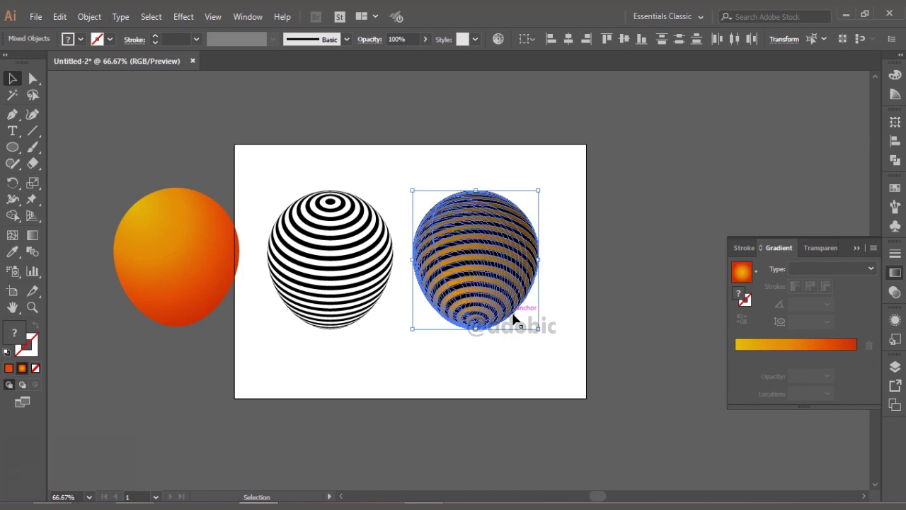
left_click(553, 344)
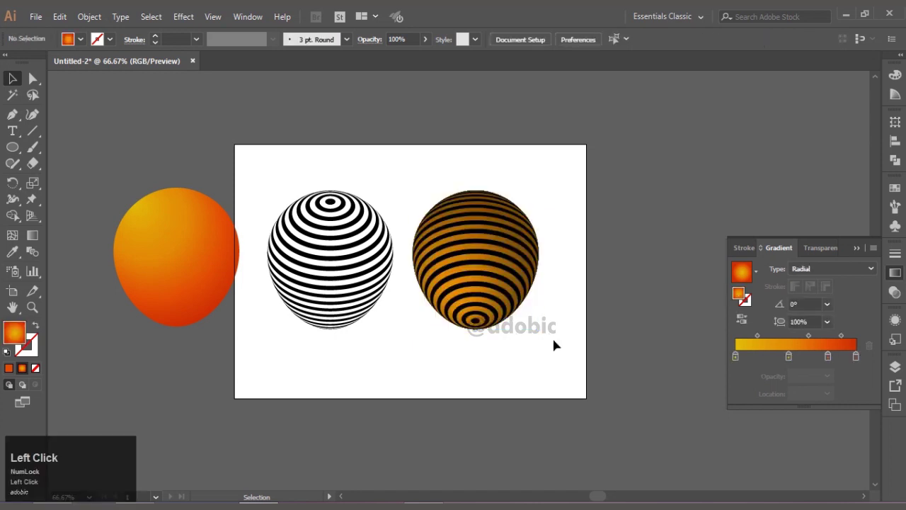
left_click_drag(481, 268, 511, 266)
right_click(511, 267)
left_click(620, 209)
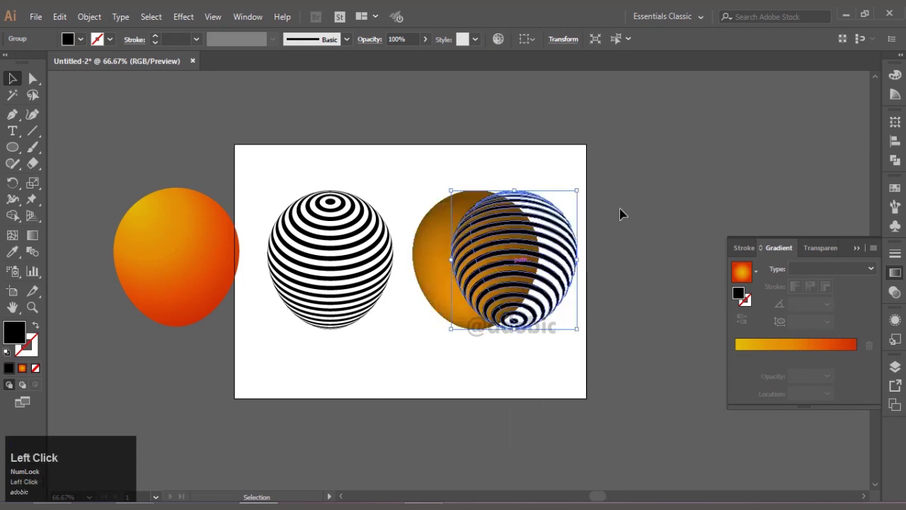
left_click(430, 250)
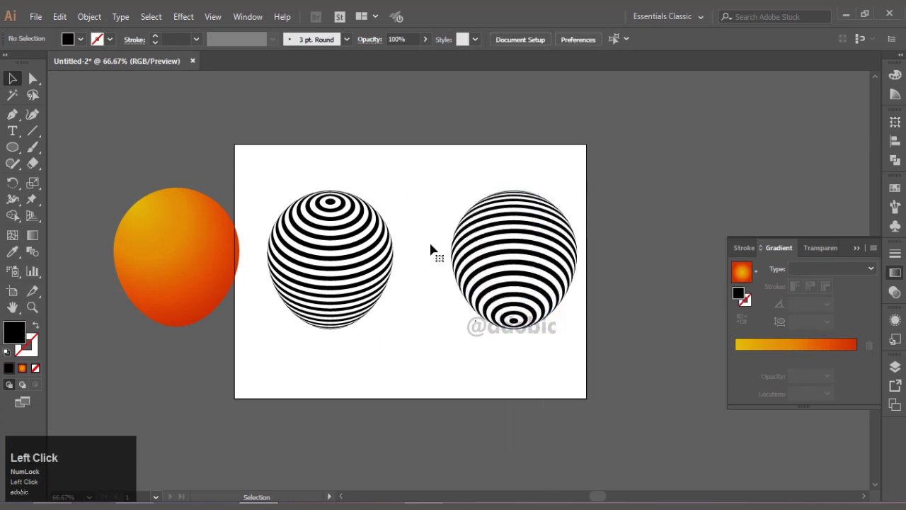
Step: Shift both sets of black stripes to the right and place the gradient egg on the artboard's left half
left_click(505, 263)
left_click(347, 257, "shift")
left_click_drag(346, 257, 522, 257)
left_click_drag(190, 279, 354, 277)
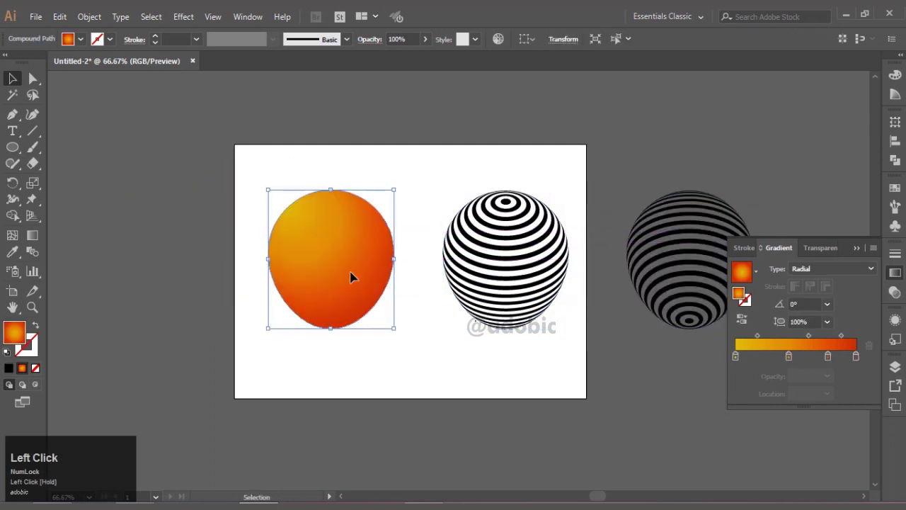
Step: Select and delete the leftover empty egg outlines around the upright black stripes
left_click_drag(299, 173, 515, 322)
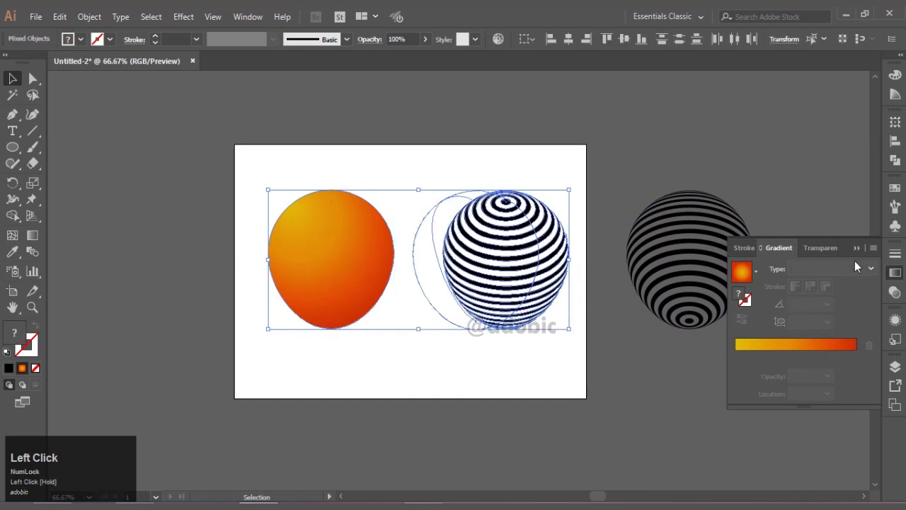
left_click(613, 376)
left_click(437, 209)
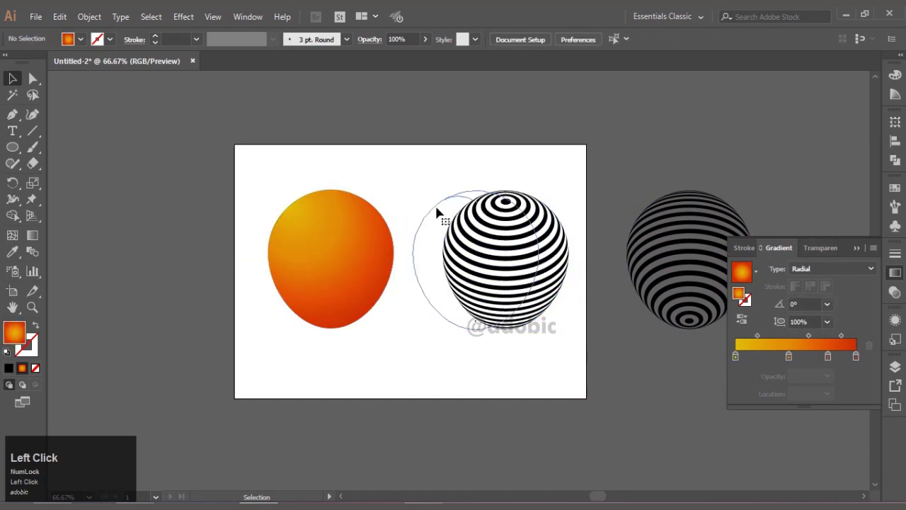
left_click(444, 207)
left_click_drag(512, 149, 252, 317)
left_click_drag(442, 178, 429, 233)
left_click(427, 232)
left_click(452, 230)
left_click_drag(354, 146, 523, 346)
Step: Unite the black stripes on the artboard with Pathfinder, and do the same for the second stripe set
left_click_drag(526, 401, 573, 199)
left_click(257, 16)
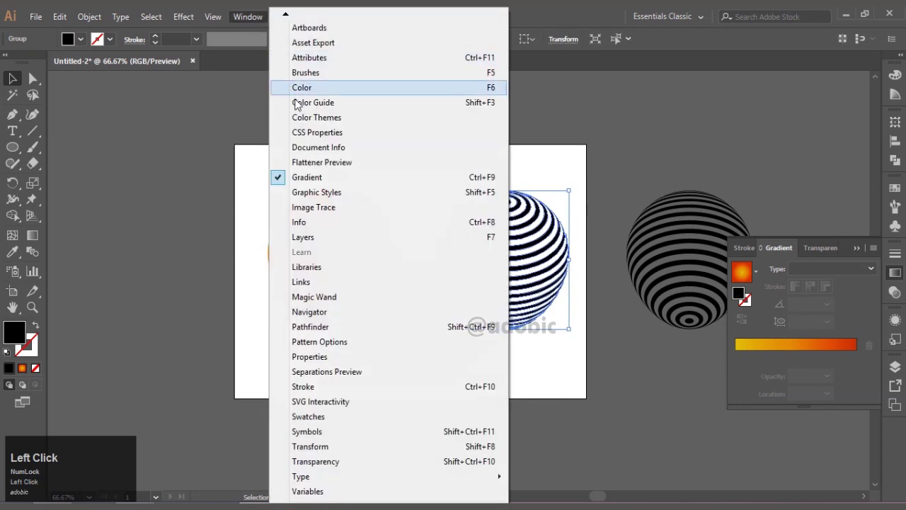
left_click(346, 327)
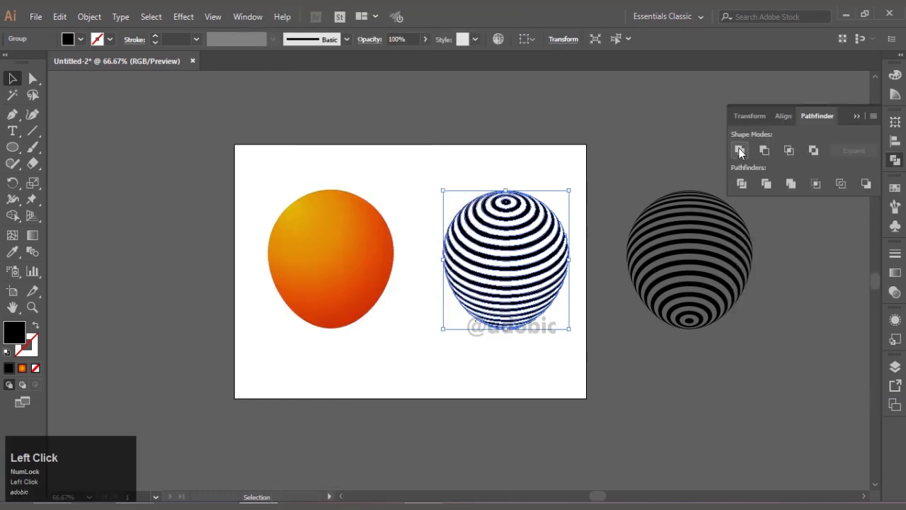
left_click(673, 212)
left_click(670, 209)
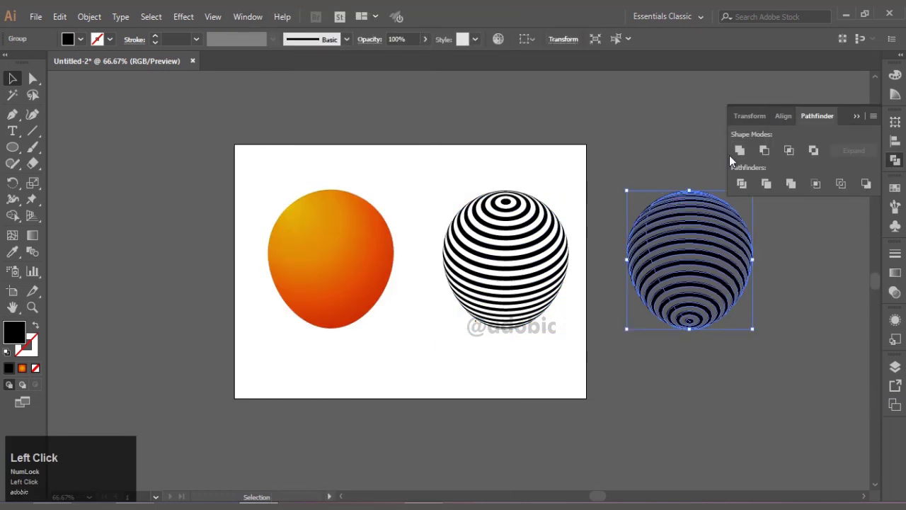
left_click(668, 151)
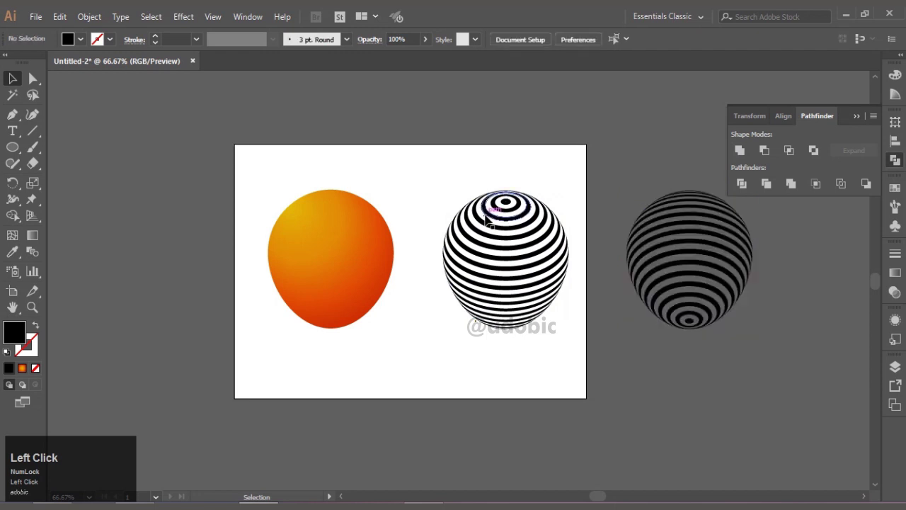
Step: Centre the gradient egg and upright black stripes on each other horizontally and vertically, and move them to the artboard's left side
left_click(489, 239)
left_click_drag(314, 158, 496, 305)
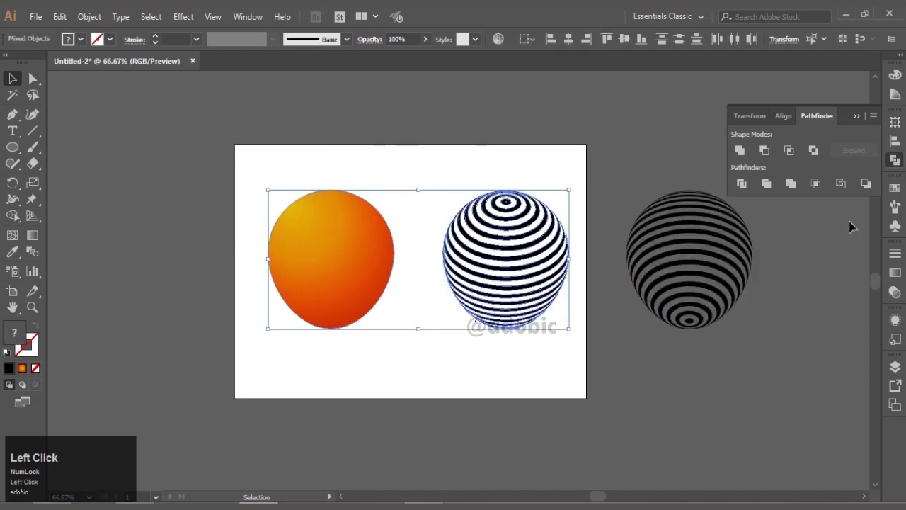
left_click(782, 117)
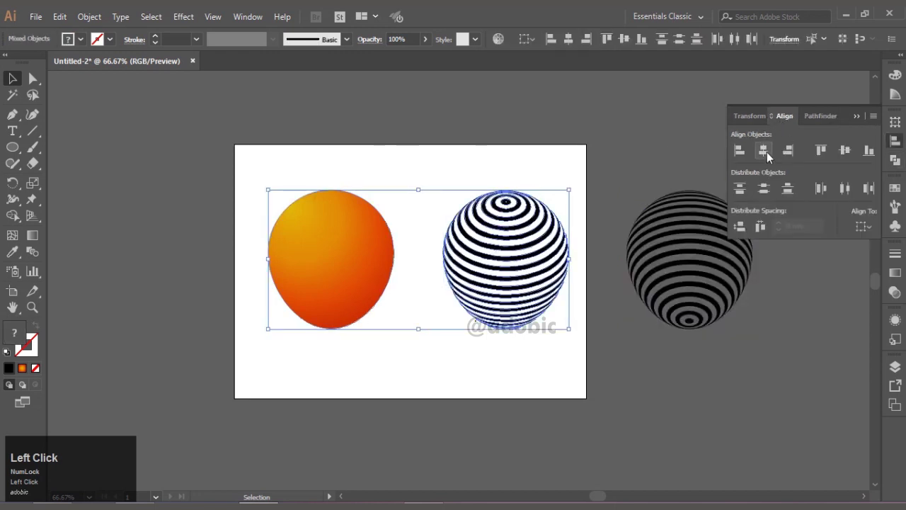
left_click(764, 151)
left_click(845, 151)
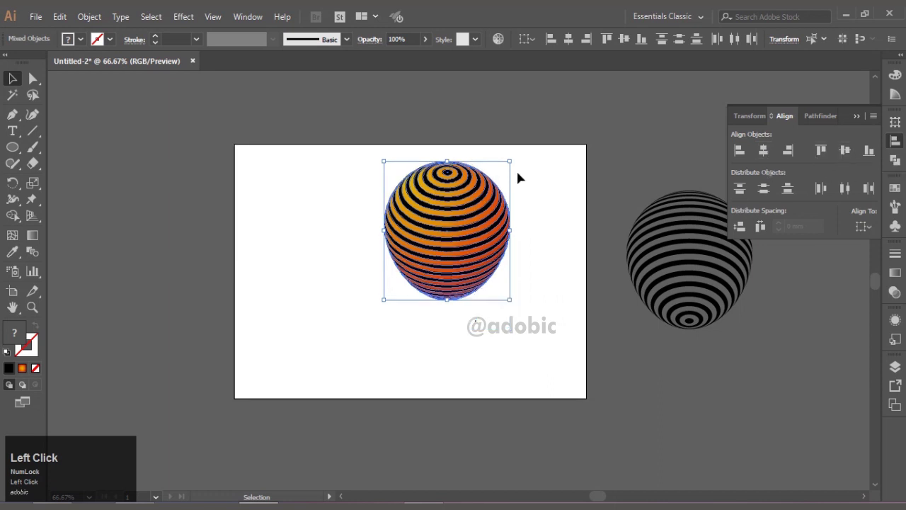
left_click_drag(481, 224, 332, 245)
left_click(406, 265)
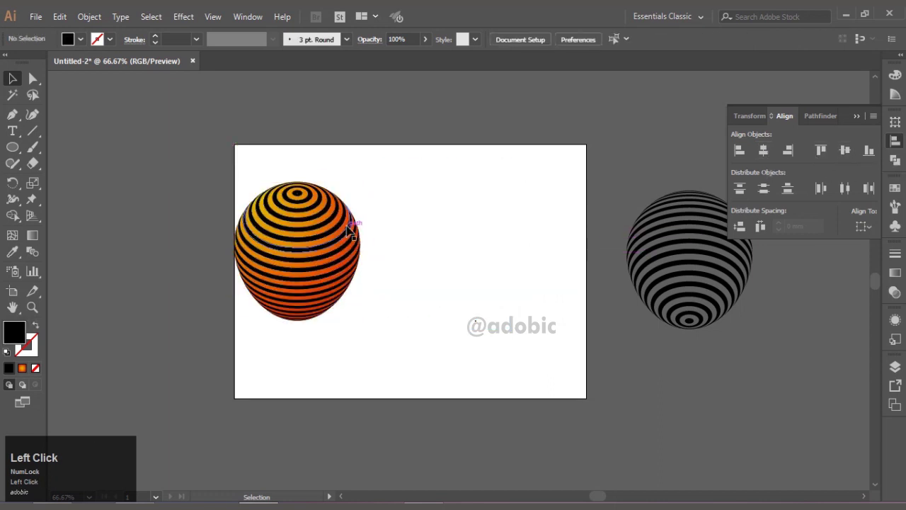
left_click(349, 228)
left_click(375, 212)
scroll(340, 214, "up", 2)
left_click(341, 217)
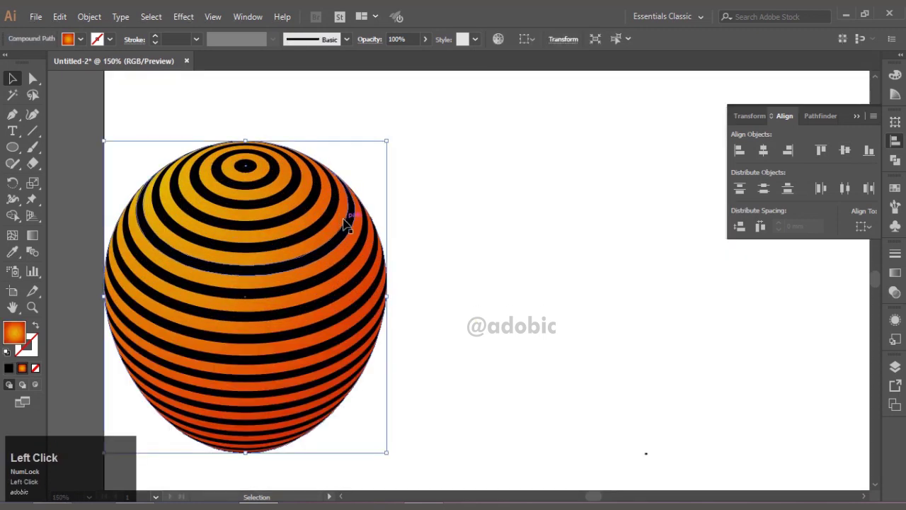
left_click_drag(363, 222, 642, 235)
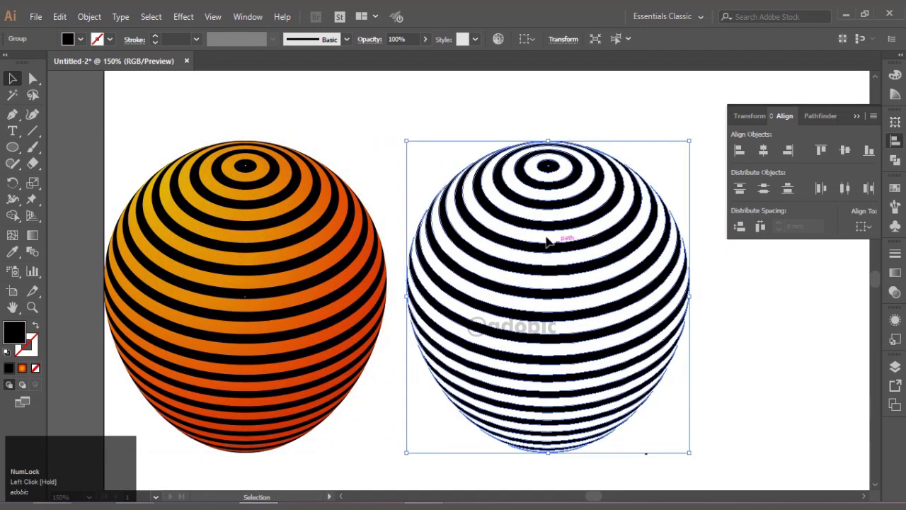
key("Return")
left_click(527, 360)
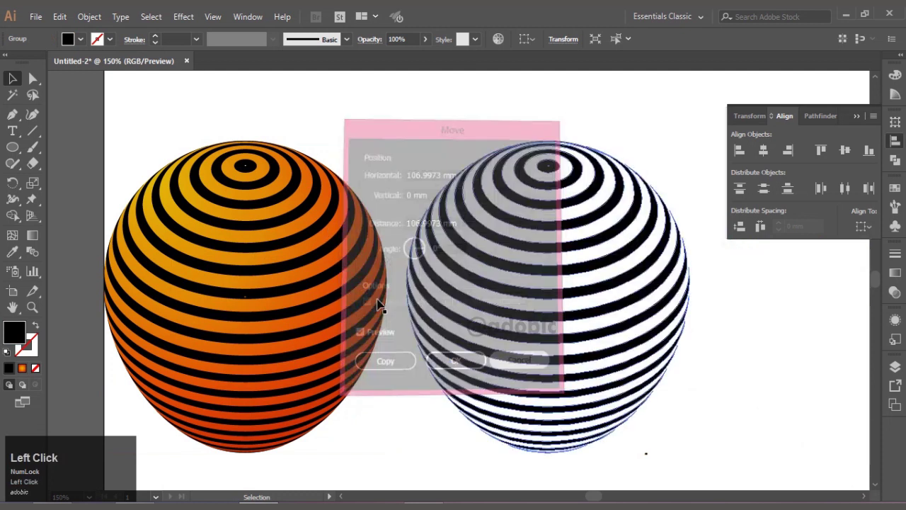
key("Delete")
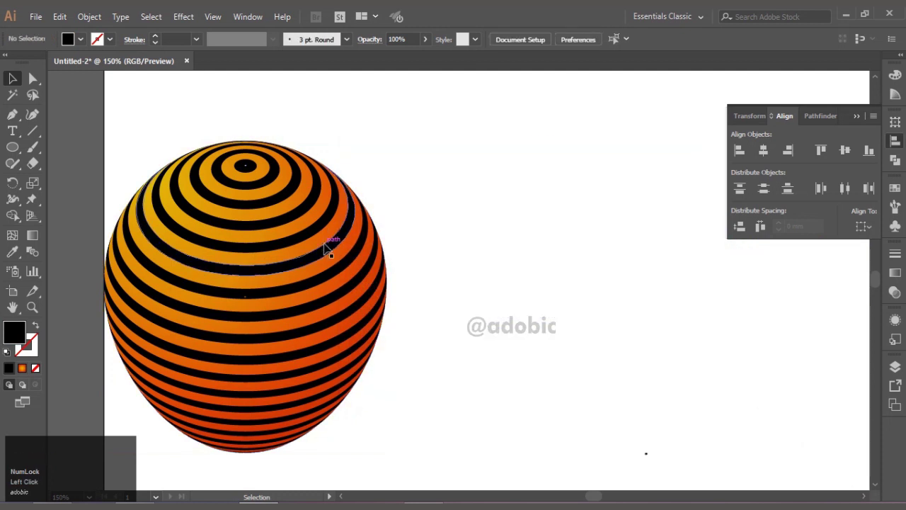
Step: Duplicate the gradient egg onto the empty artboard area right of the striped egg
left_click(311, 221)
left_click_drag(311, 221, 595, 216)
scroll(526, 256, "down", 4)
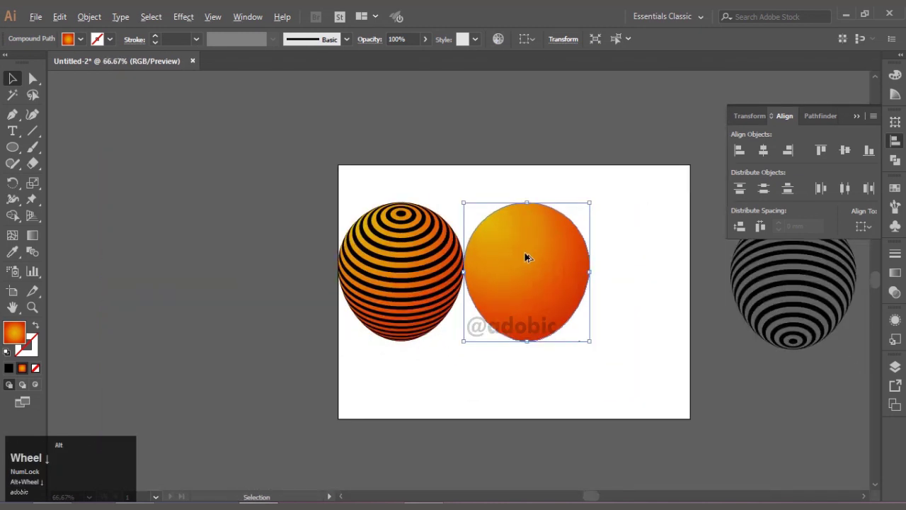
Step: Centre the duplicate egg and the off-artboard stripes on each other horizontally and vertically, and place them on the artboard's right half
left_click(650, 278, "shift")
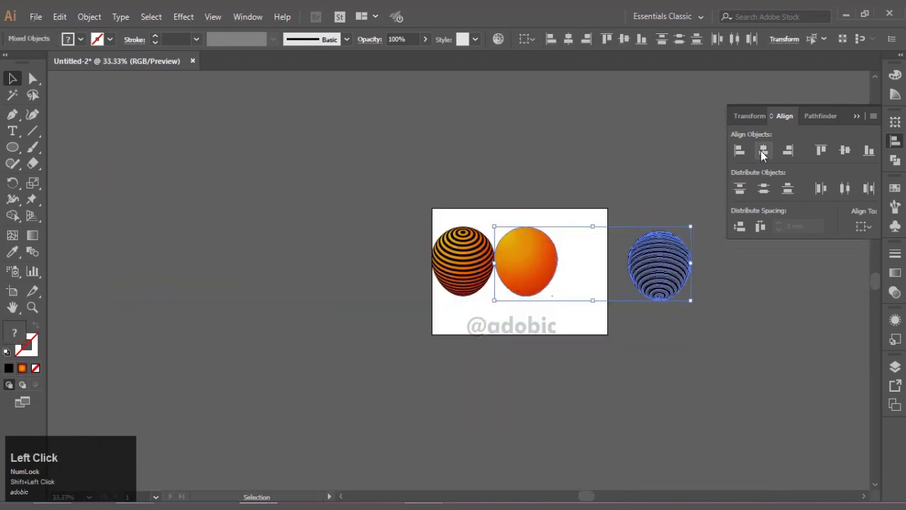
left_click(764, 150)
left_click_drag(606, 255, 555, 255)
left_click(592, 305)
Step: Send the duplicate gradient egg to the back, behind its black stripes
scroll(519, 259, "up", 2)
left_click(555, 278)
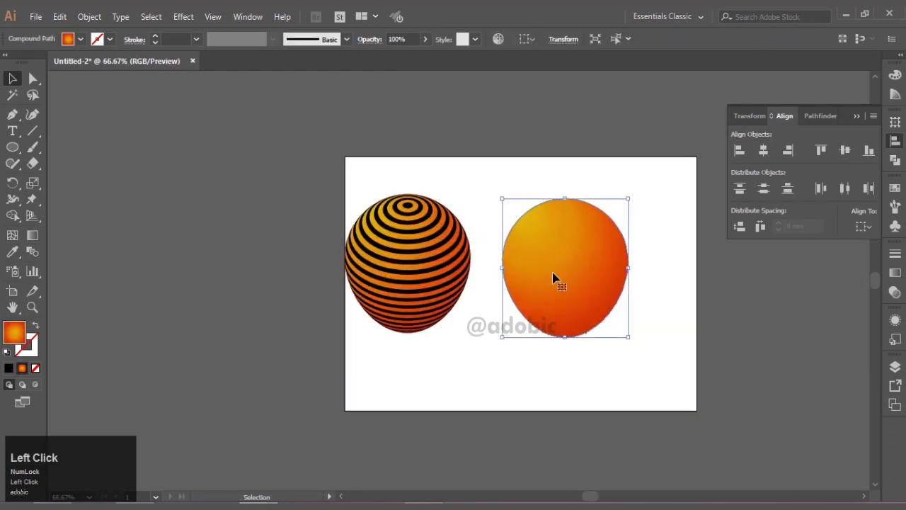
key("ctrl+shift+bracketleft")
left_click(627, 329)
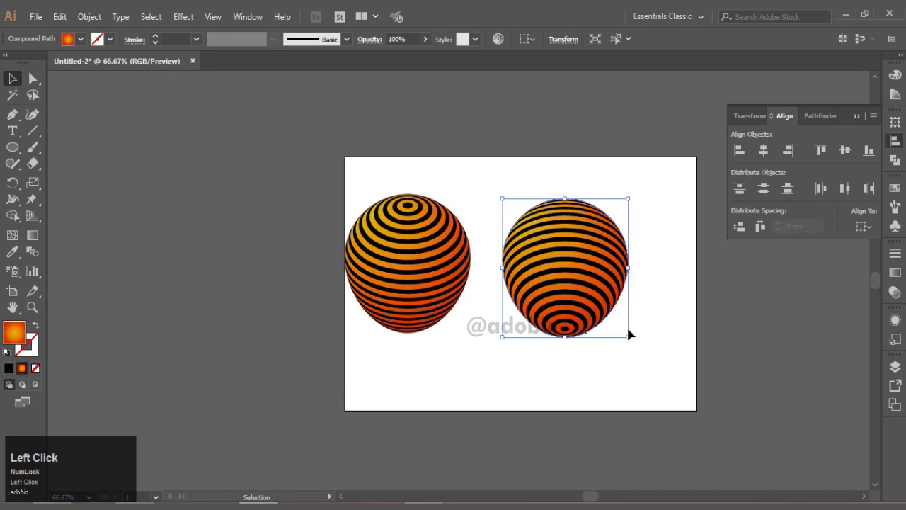
left_click(729, 333)
Step: Try the Color Dodge blending mode on the left egg's black stripes, and settle on Overlay
scroll(509, 245, "up", 1)
key("space")
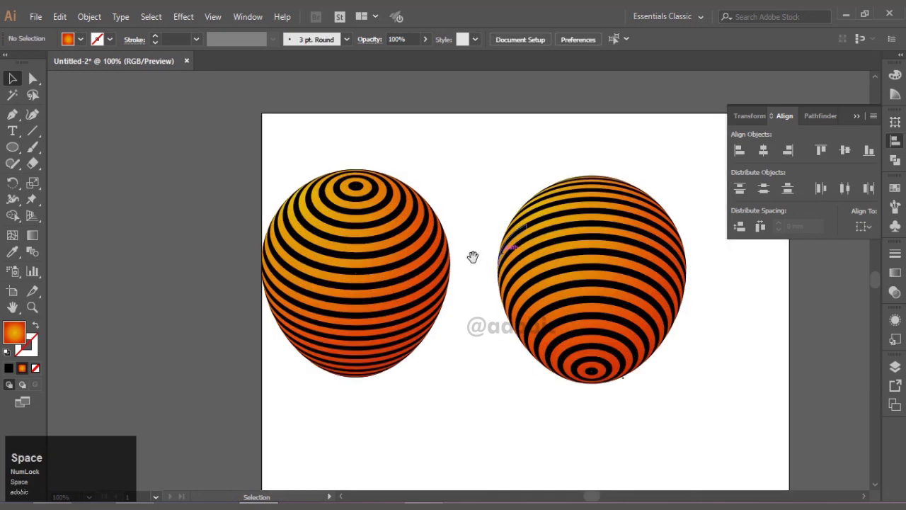
left_click_drag(457, 260, 378, 218)
left_click(318, 214)
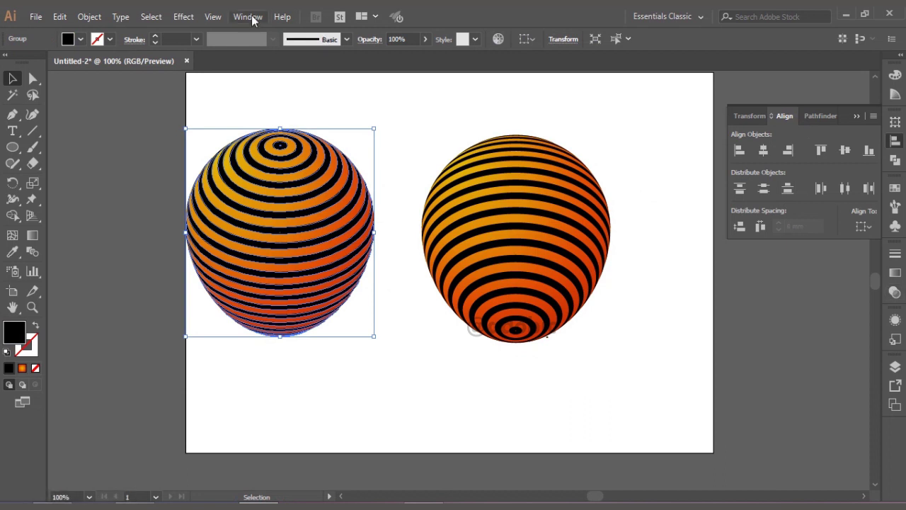
left_click(244, 17)
left_click(338, 467)
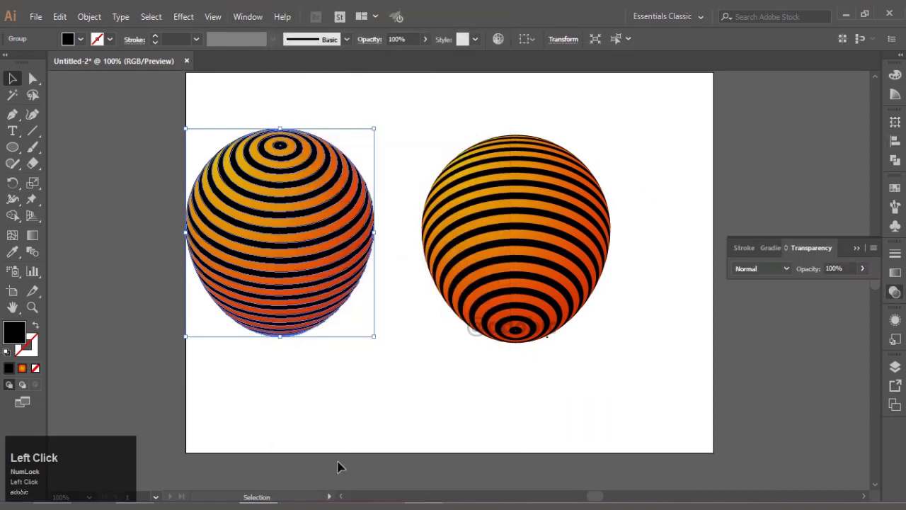
left_click(788, 266)
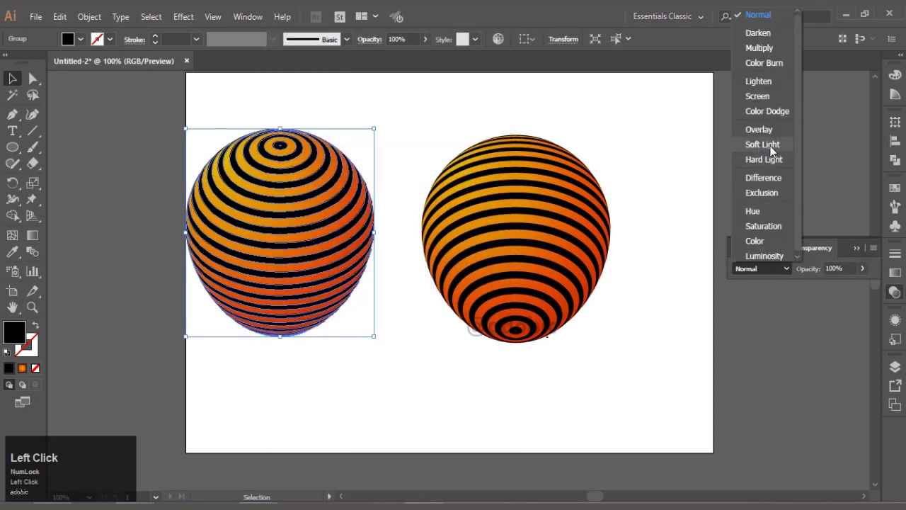
left_click(768, 111)
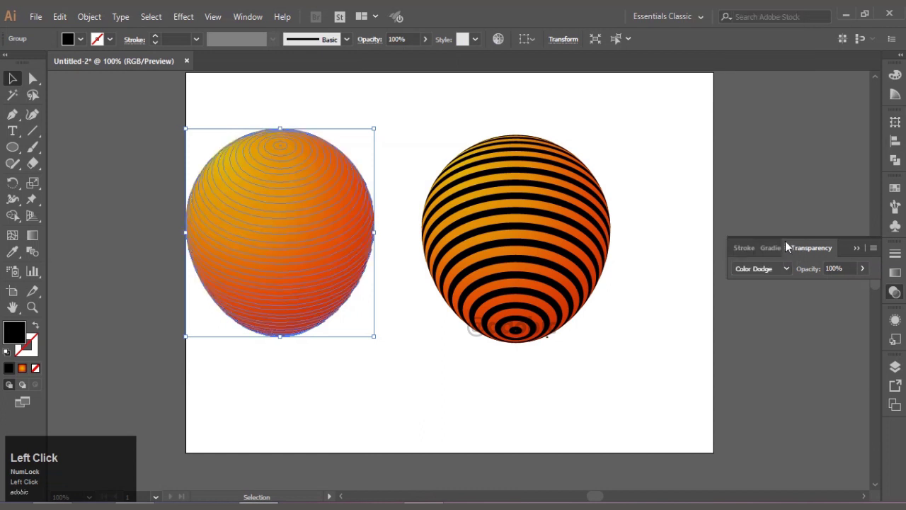
left_click(769, 268)
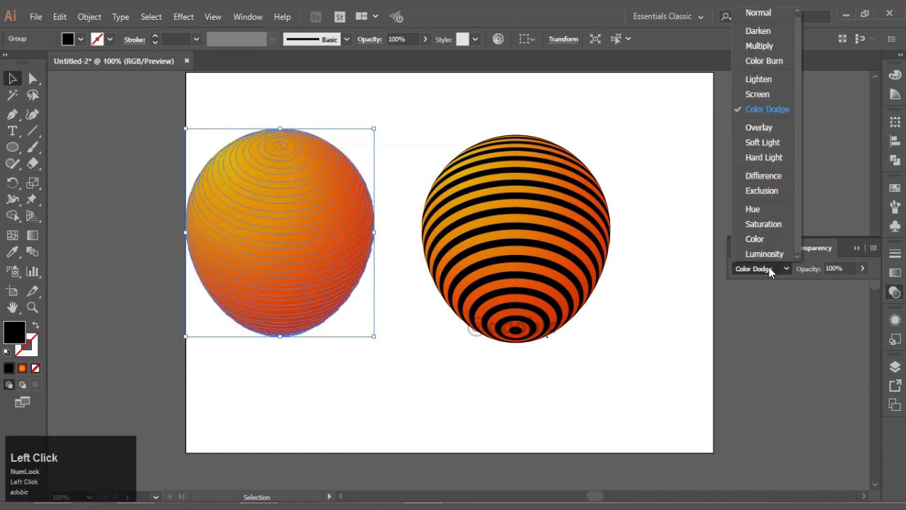
left_click(765, 128)
Step: Lower the opacity of the left egg's stripes to 68%
left_click(863, 268)
mouse_move(840, 284)
left_mouse_down()
mouse_move(830, 286)
mouse_move(843, 288)
left_mouse_up()
left_click(764, 354)
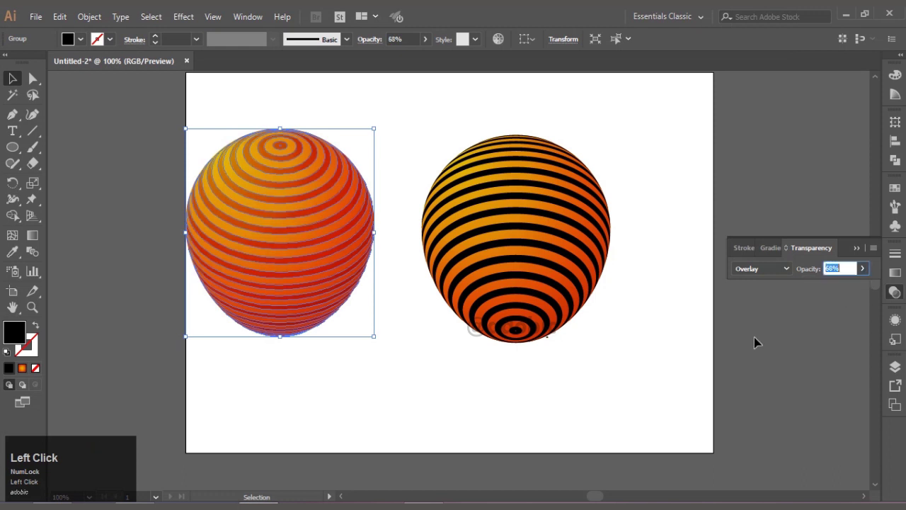
left_click(754, 337)
Step: Set the right egg's black stripes to the Overlay blending mode at 18% opacity
key("space")
left_click_drag(588, 262, 501, 307)
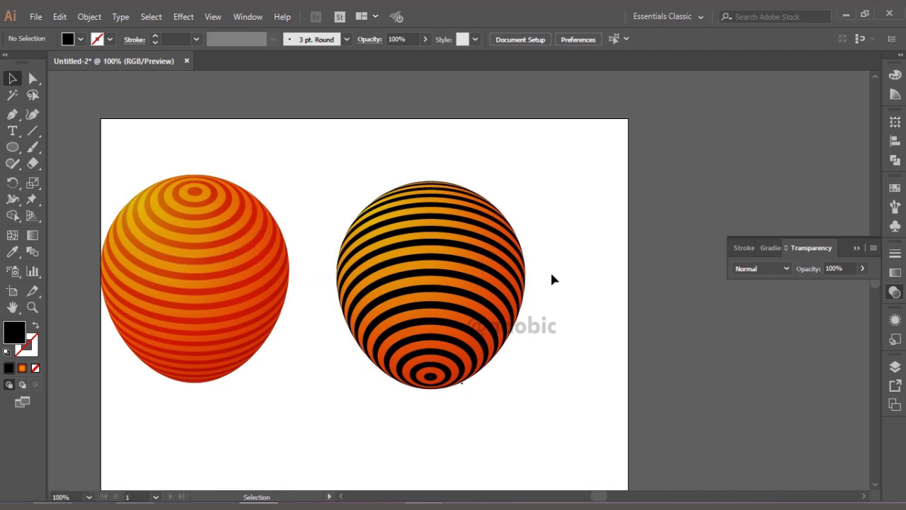
left_click(464, 281)
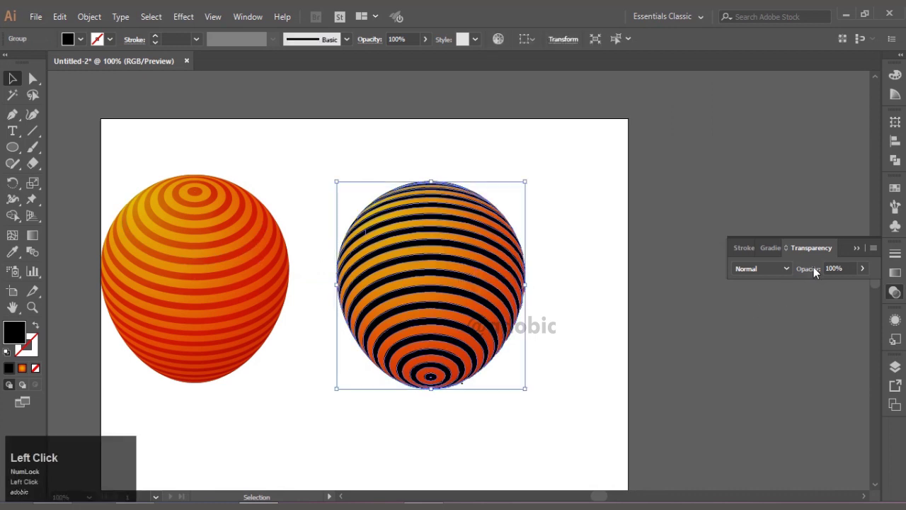
left_click(780, 269)
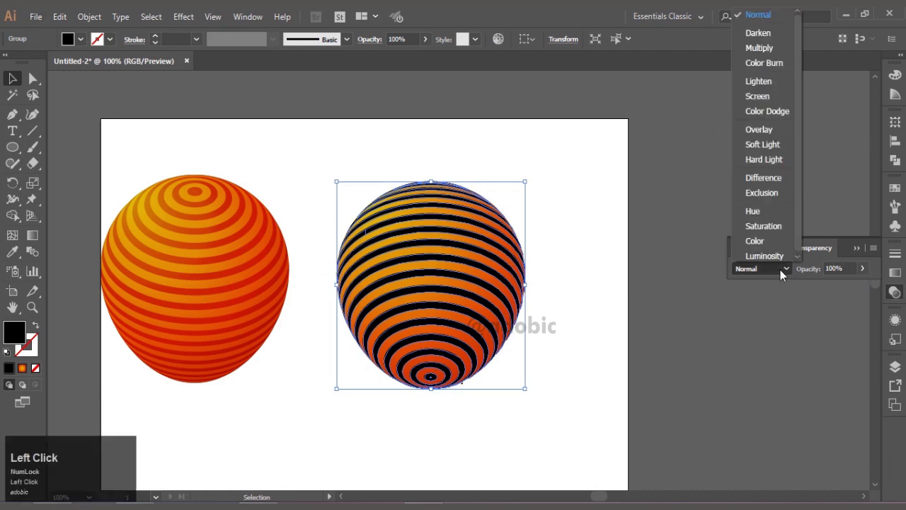
left_click(755, 129)
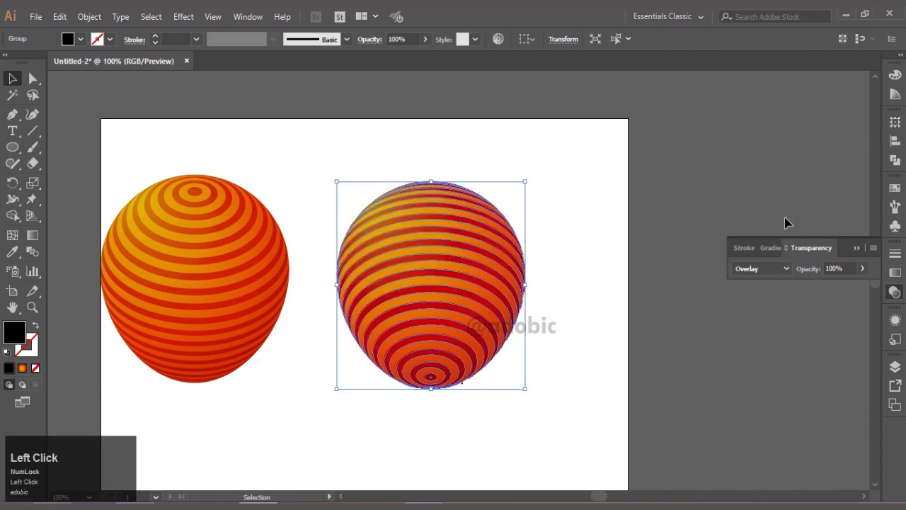
left_click(863, 269)
left_click(821, 286)
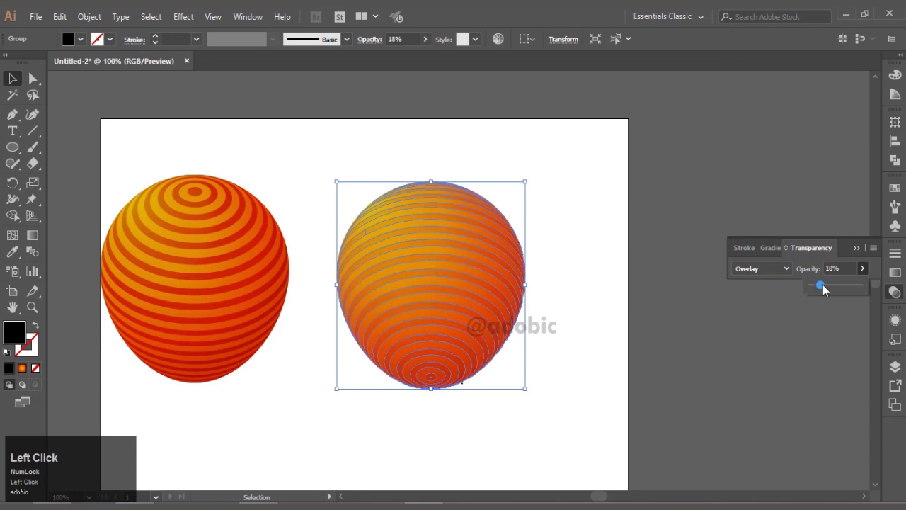
left_click(696, 374)
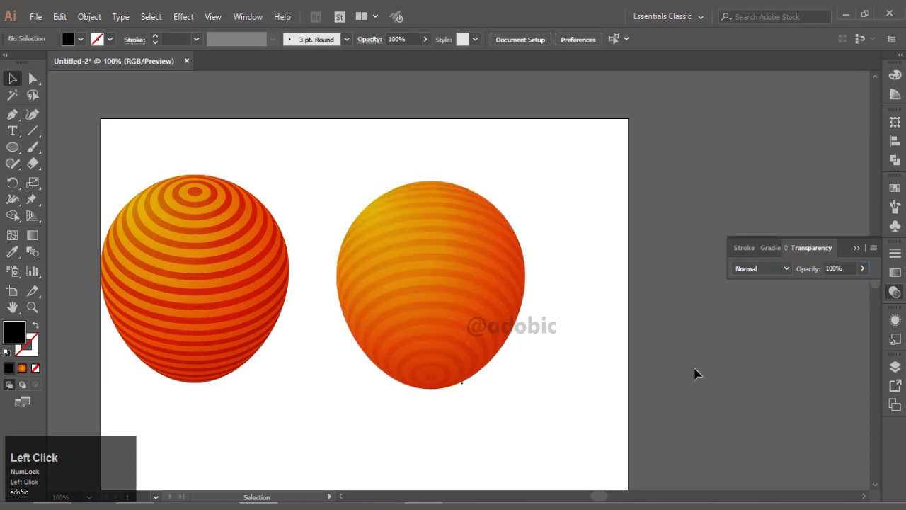
Step: Raise the opacity of the right egg's stripes slightly for a stronger pattern
scroll(646, 372, "down", 1)
left_click(534, 319)
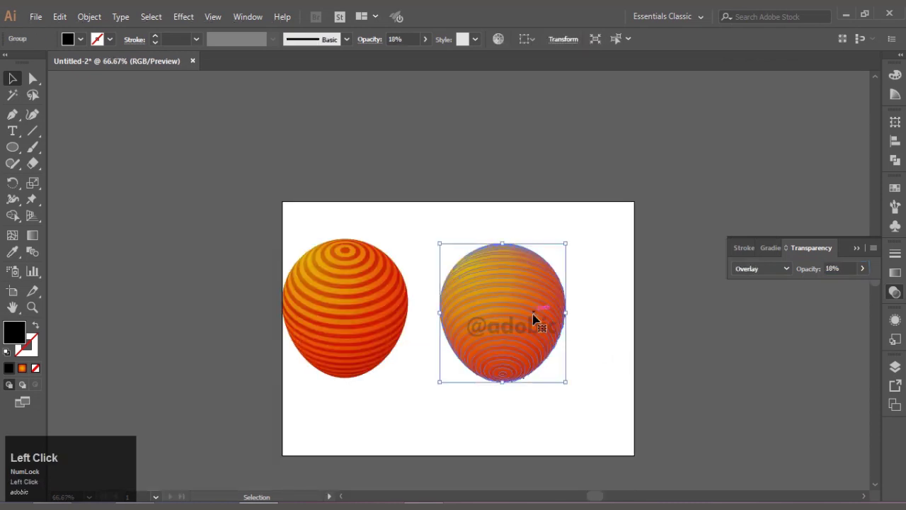
left_click_drag(829, 293, 827, 293)
left_click(774, 338)
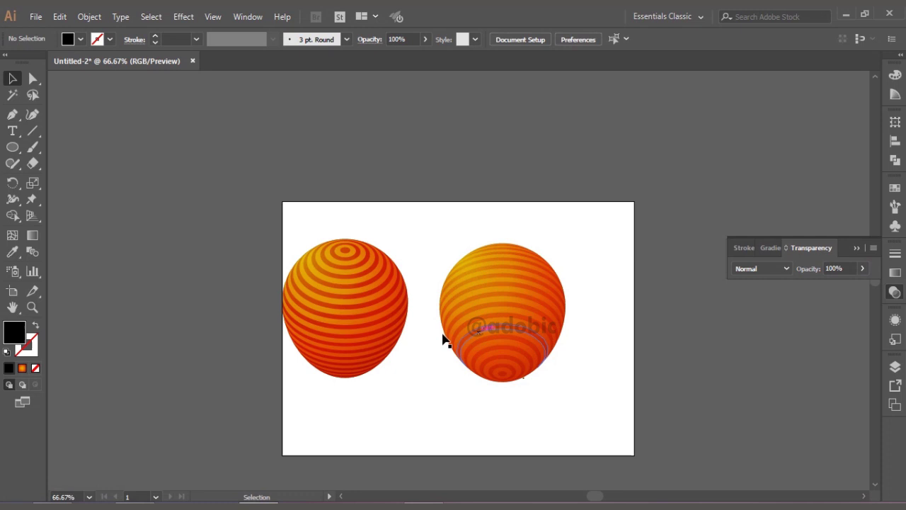
Step: Set the opacity of the left egg's stripes to 35%
left_click(373, 309)
left_click(833, 269)
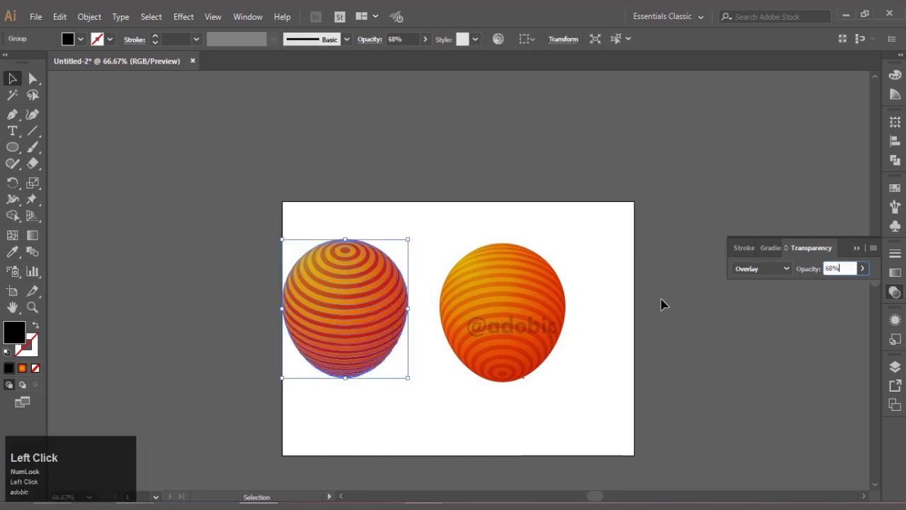
type("35")
key("Return")
left_click(514, 238)
Step: Move both striped eggs together away from the artboard's left edge, towards its upper middle
scroll(514, 239, "down", 1)
left_click_drag(531, 242, 398, 152)
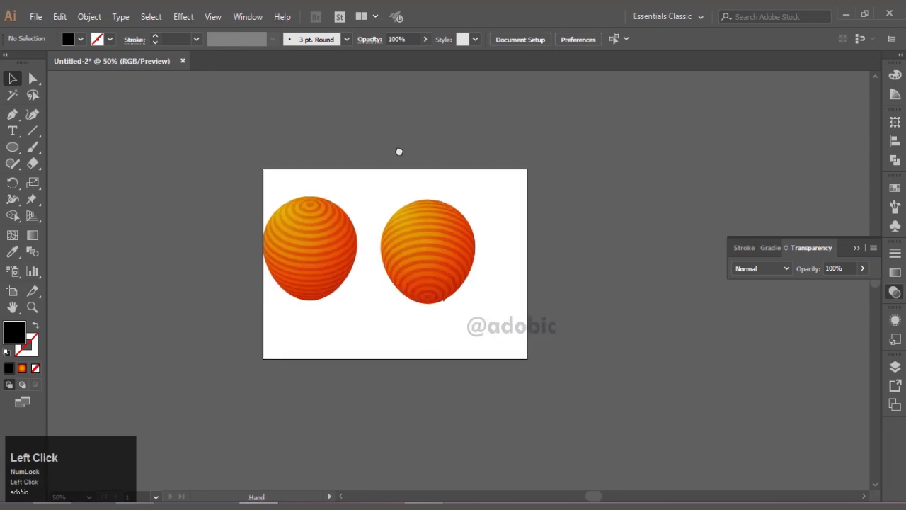
scroll(400, 176, "down", 1)
scroll(400, 176, "down", 1)
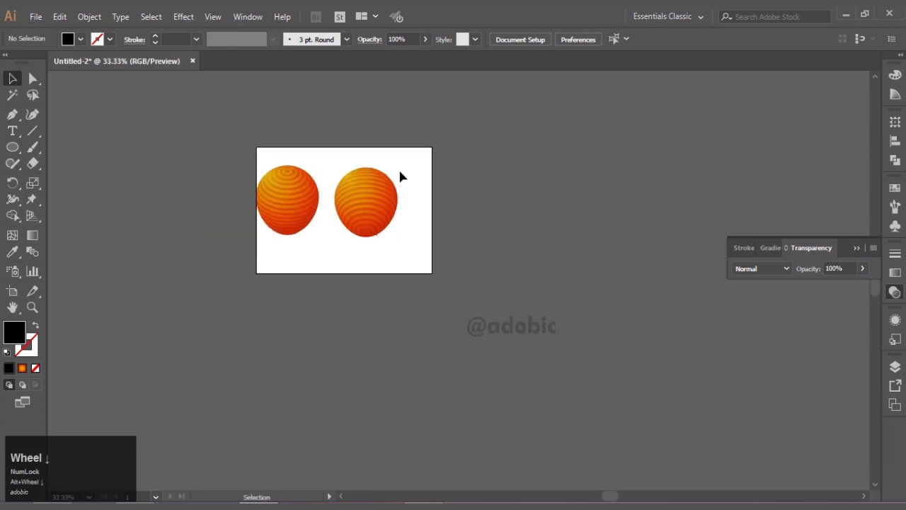
scroll(354, 213, "up", 2)
left_click_drag(220, 286, 370, 162)
left_click_drag(369, 197, 389, 186)
left_click(357, 276)
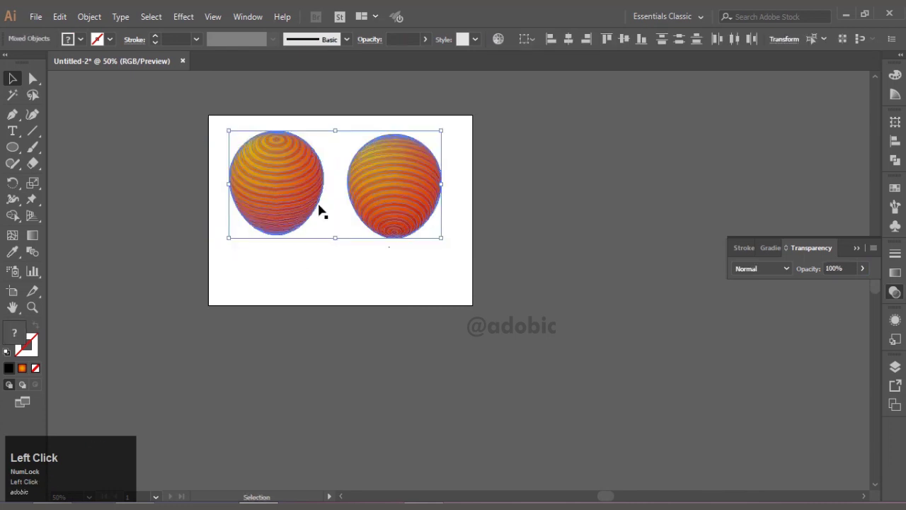
Step: Change the first gradient stop of the left egg to a brighter yellow, E2DD00, by raising green to 221
scroll(309, 178, "up", 3)
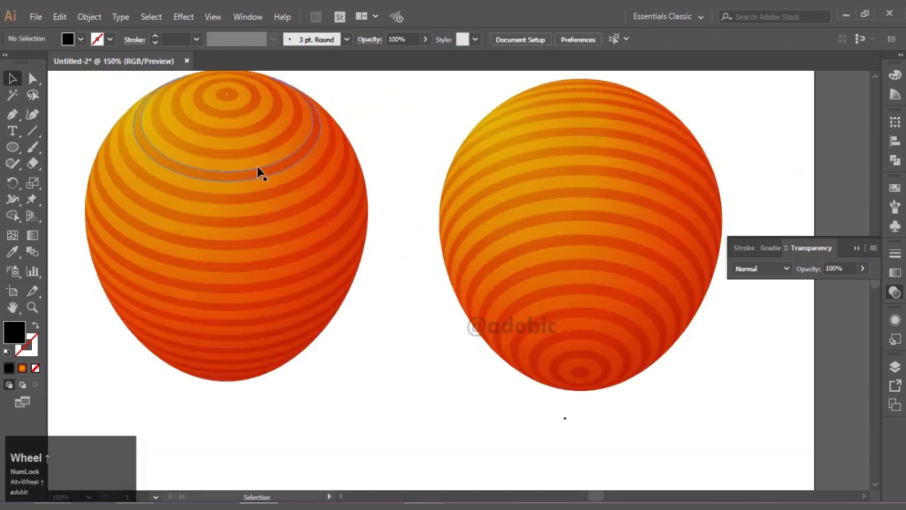
scroll(279, 173, "up", 1)
left_click(201, 187)
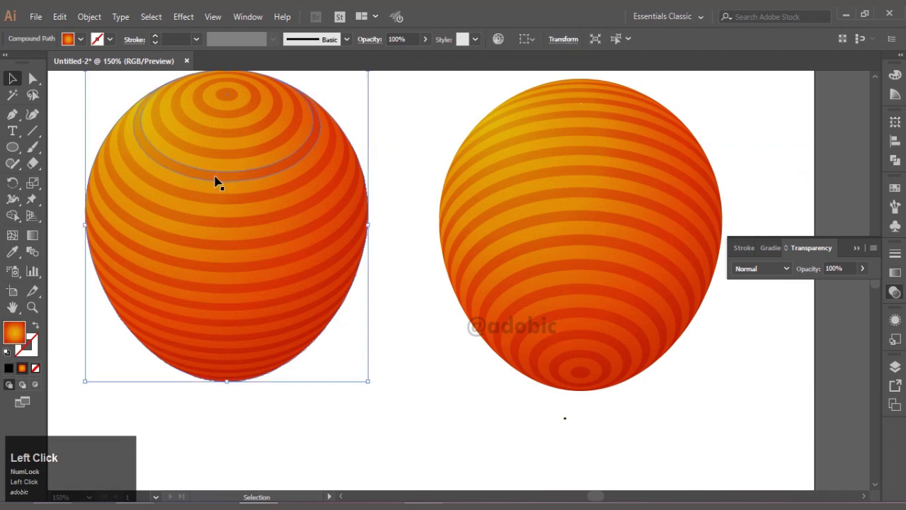
left_click(895, 273)
double_click(735, 354)
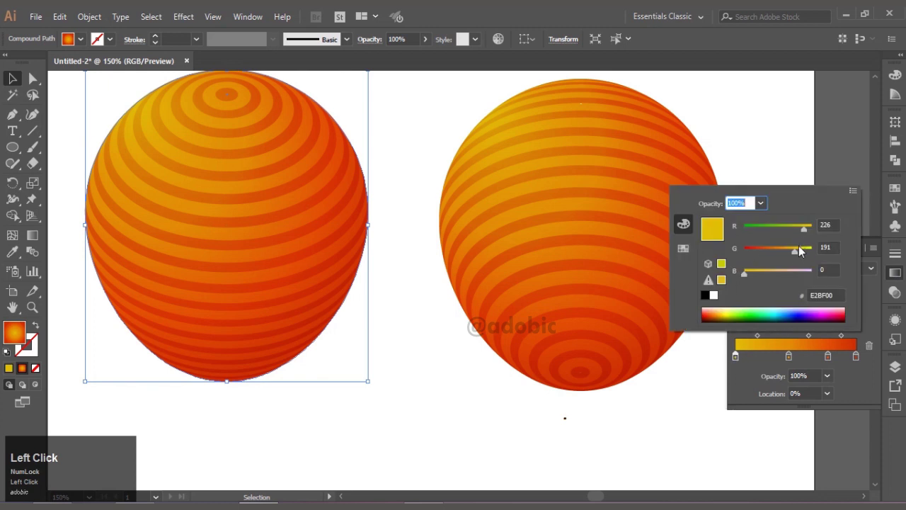
left_click_drag(801, 251, 804, 251)
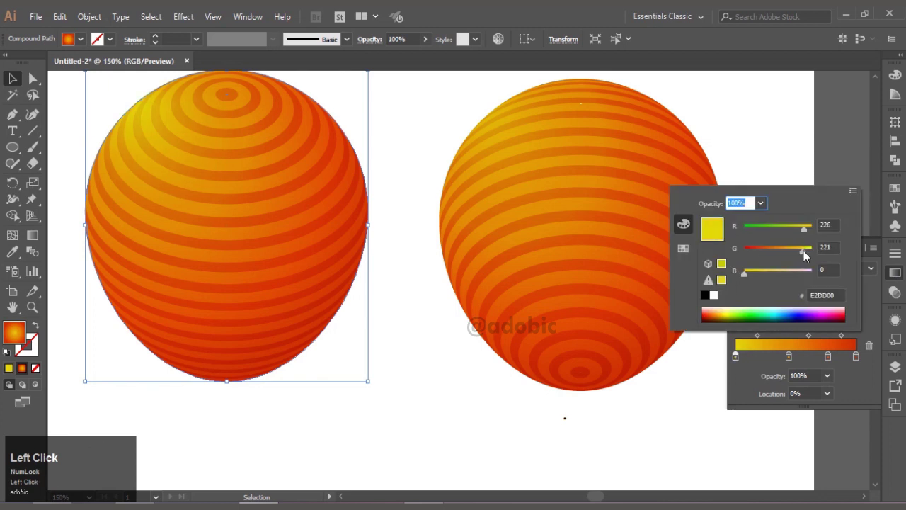
Step: Sample the left egg's brighter yellow-to-red radial gradient with the Eyedropper onto the right egg
left_click(18, 76)
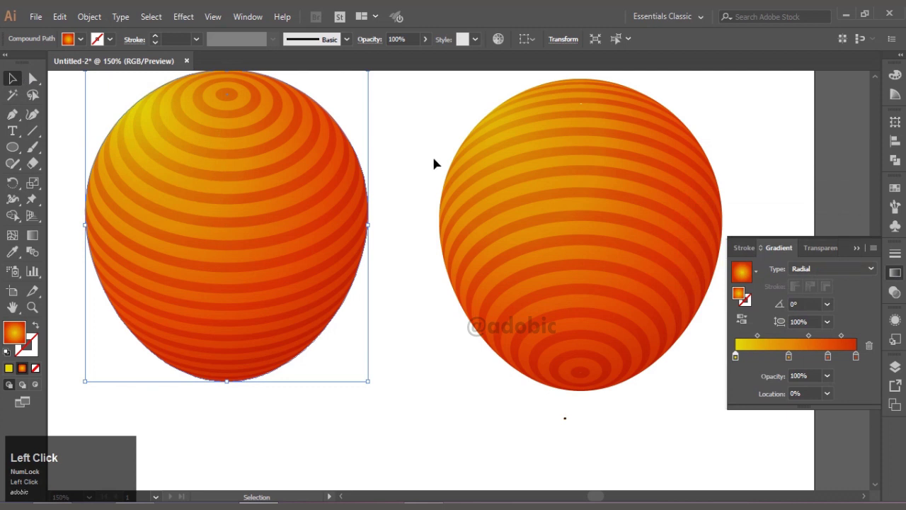
left_click(417, 139)
scroll(406, 163, "down", 2)
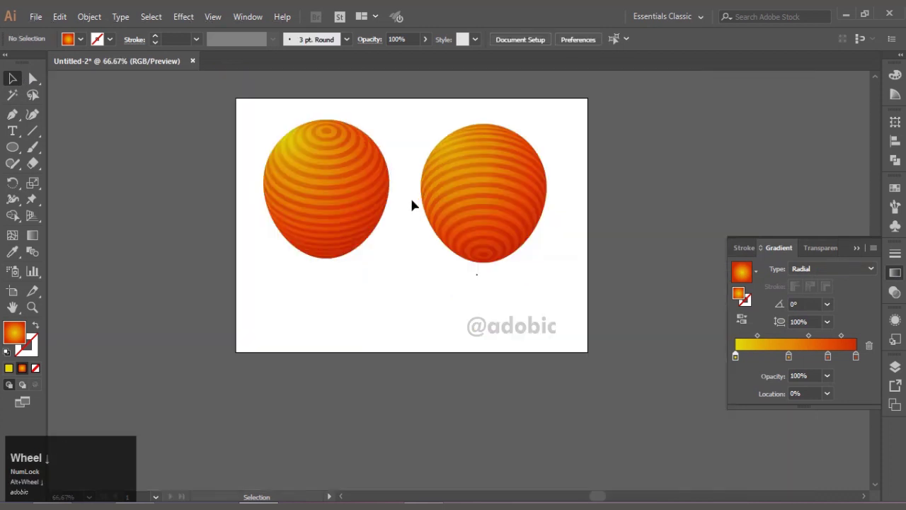
scroll(427, 202, "up", 1)
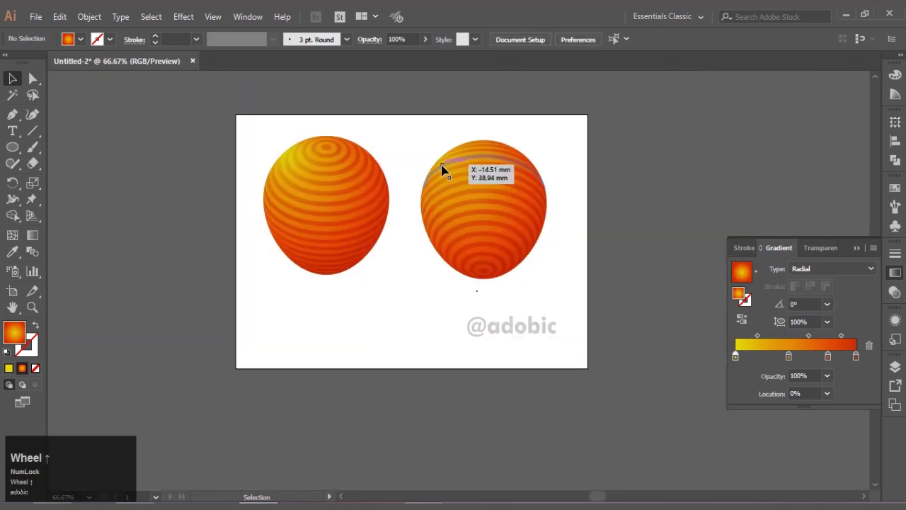
left_click(443, 159)
scroll(429, 172, "up", 3)
left_click(466, 197)
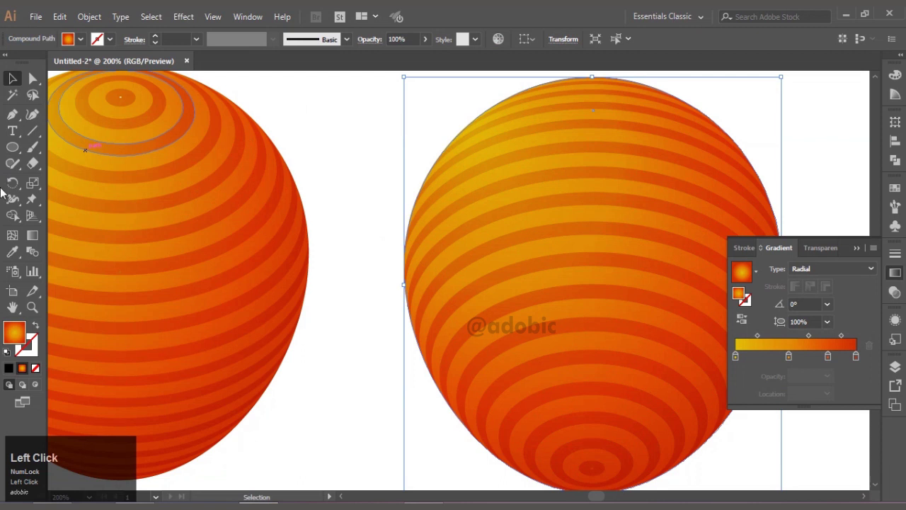
left_click(12, 252)
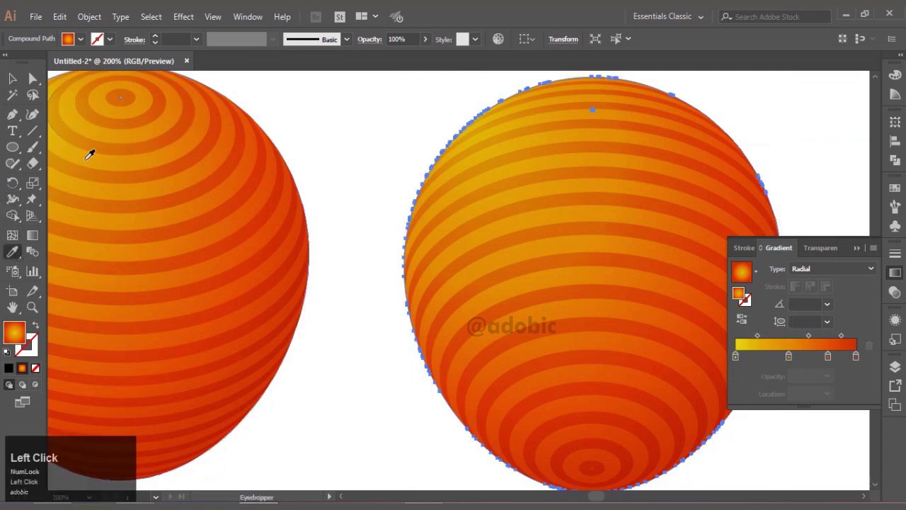
left_click(90, 154)
key("v")
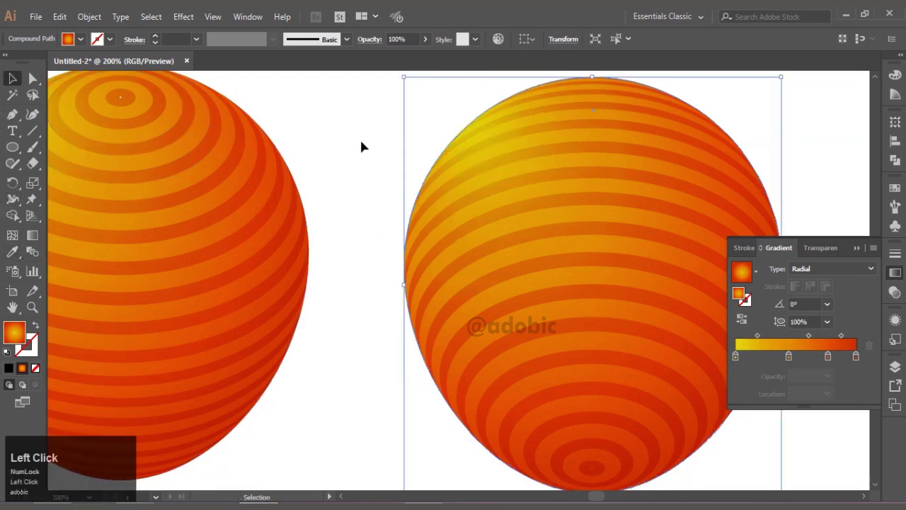
left_click(361, 146)
scroll(410, 237, "down", 2, "alt")
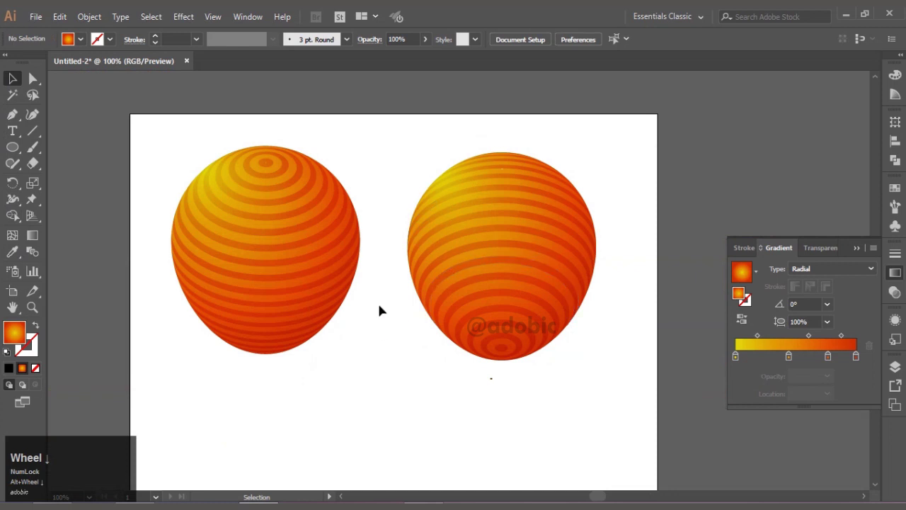
Step: Start a small half-neck outline just below the left egg's base with the Pen tool, curving down to a pointed outer tip
scroll(379, 310, "down", 1)
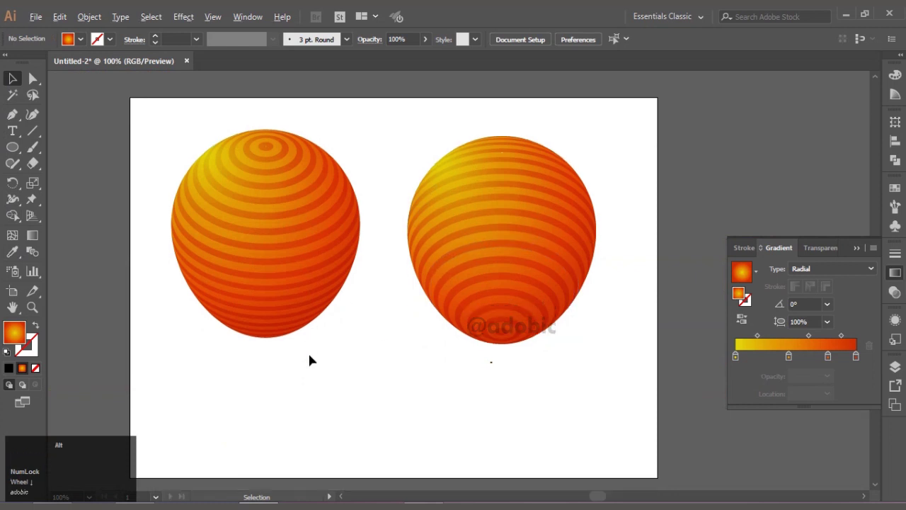
scroll(308, 351, "up", 1, "alt")
scroll(270, 334, "down", 1)
scroll(269, 325, "up", 2, "alt")
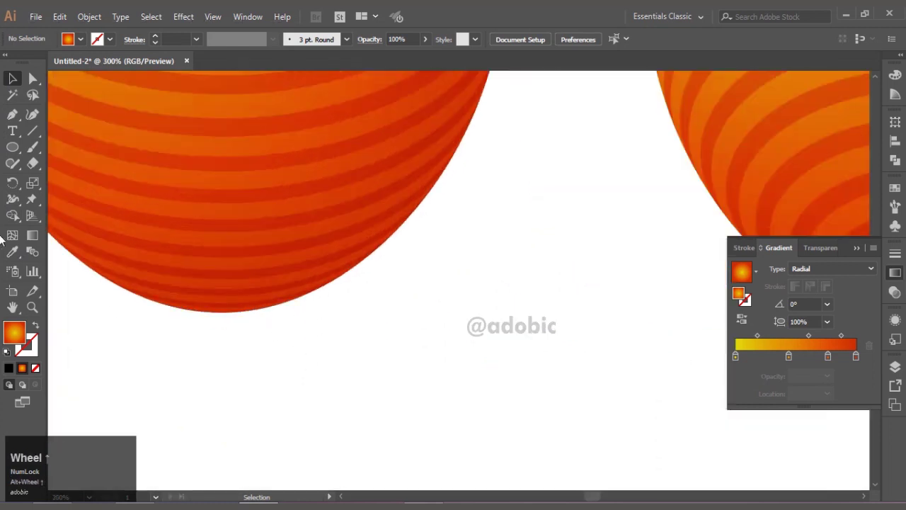
key("space")
left_click_drag(206, 354, 312, 350)
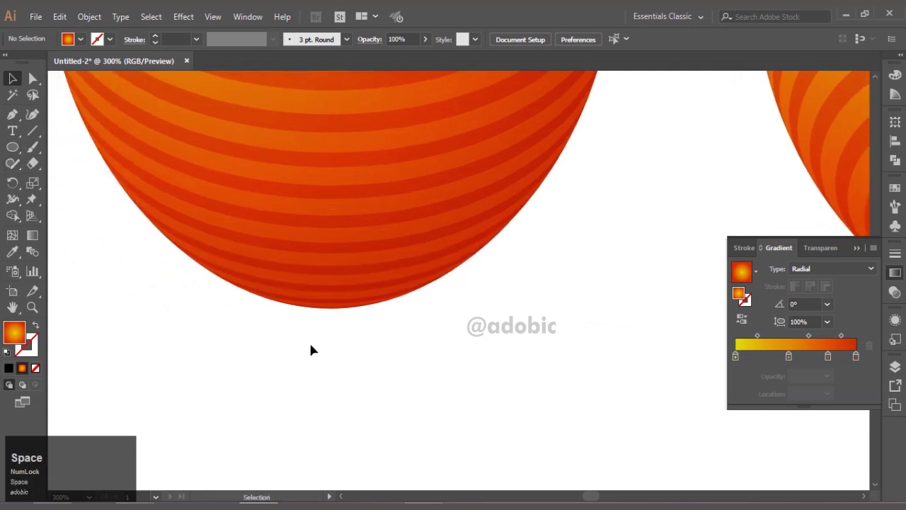
key("p")
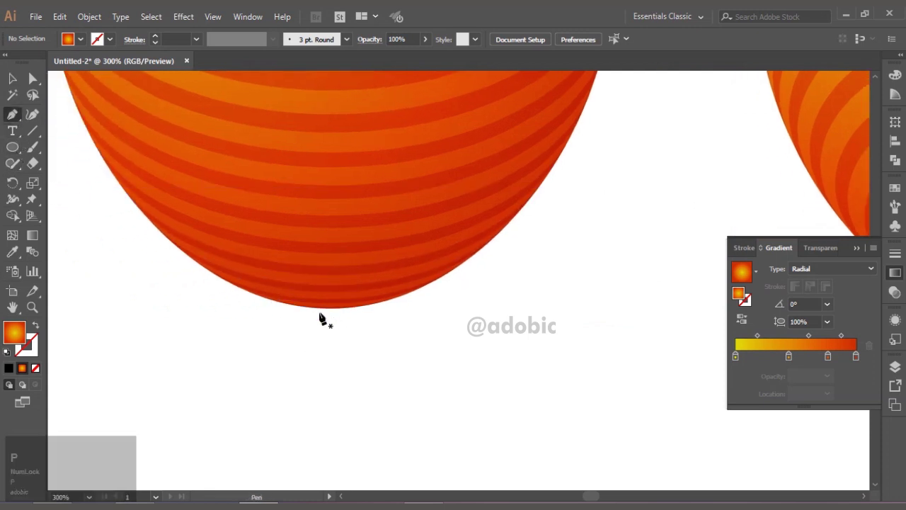
left_click(318, 312)
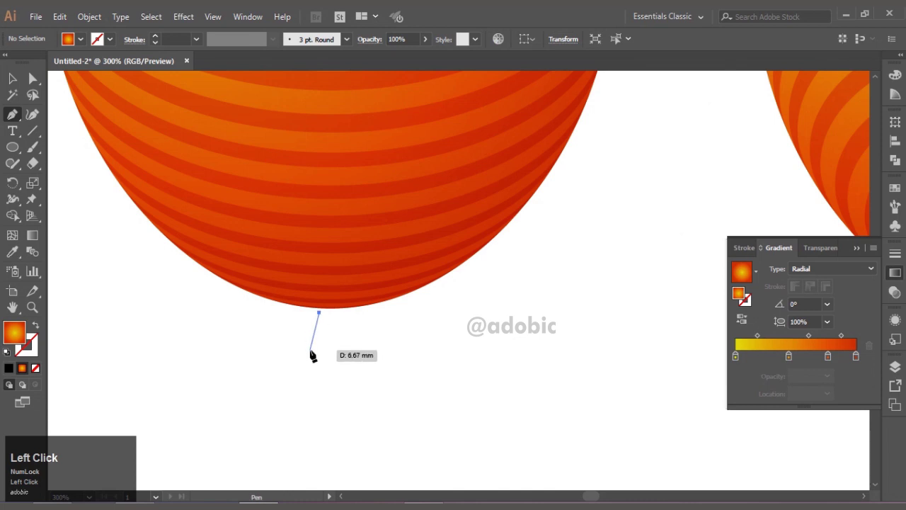
left_click_drag(305, 346, 294, 355)
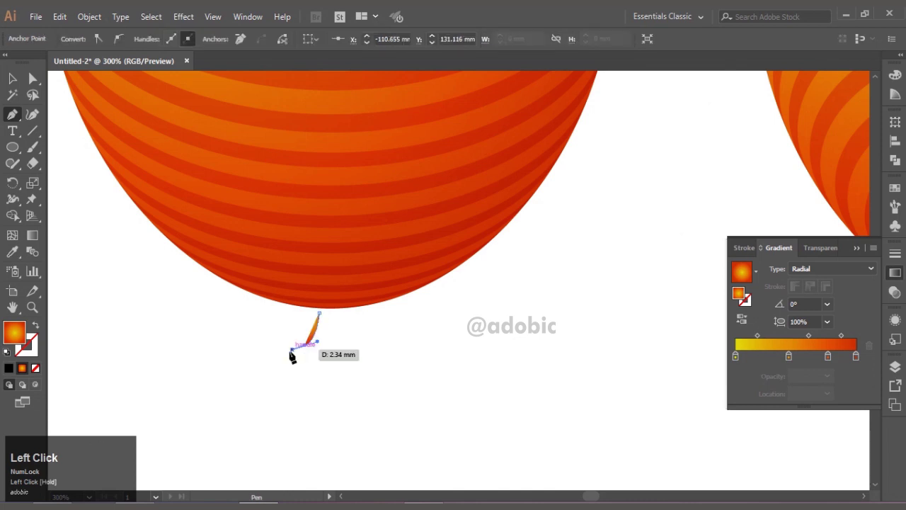
scroll(284, 354, "up", 2, "alt")
left_click(274, 348)
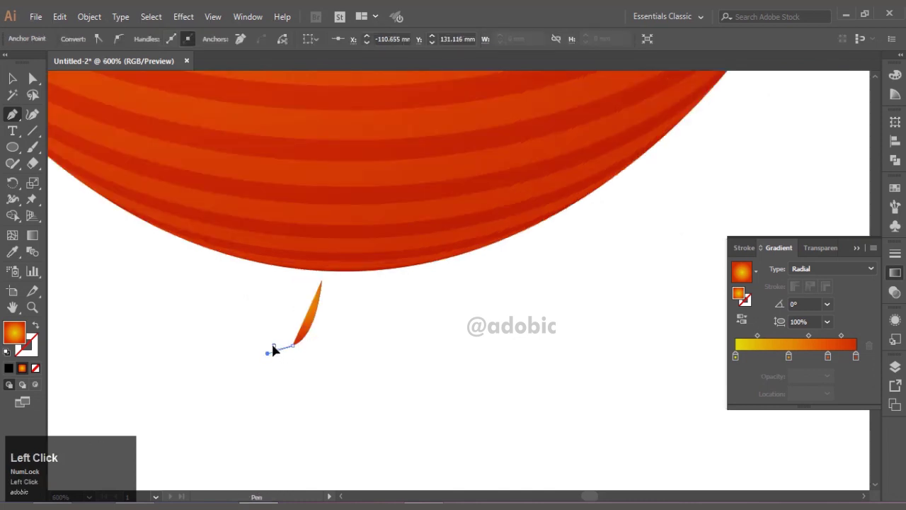
key("ctrl+z")
mouse_move(268, 354)
left_mouse_down()
mouse_move(270, 338)
mouse_move(262, 352)
mouse_move(274, 365)
left_mouse_up()
left_click(292, 346, "alt")
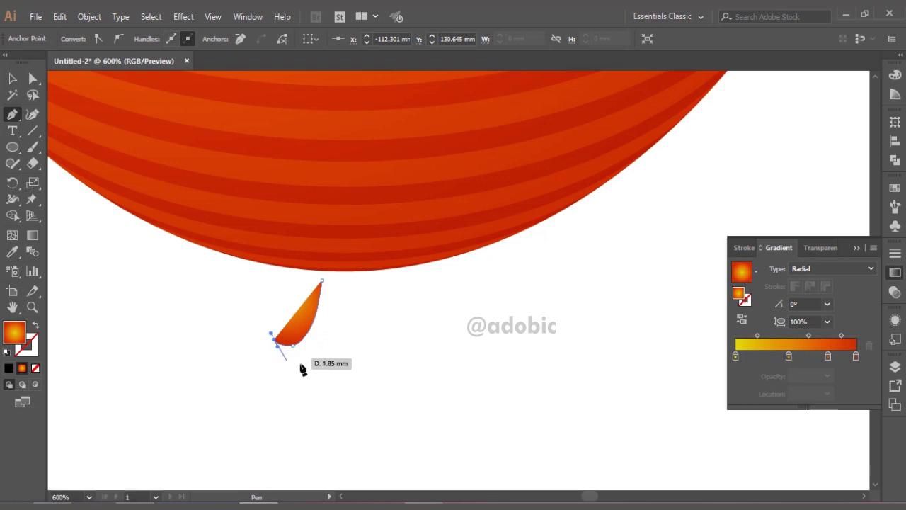
Step: Complete the half-neck outline with a curved lower edge and a straight vertical inner side, closing it at its start point
left_click_drag(341, 371, 403, 376)
left_click(340, 371, "alt")
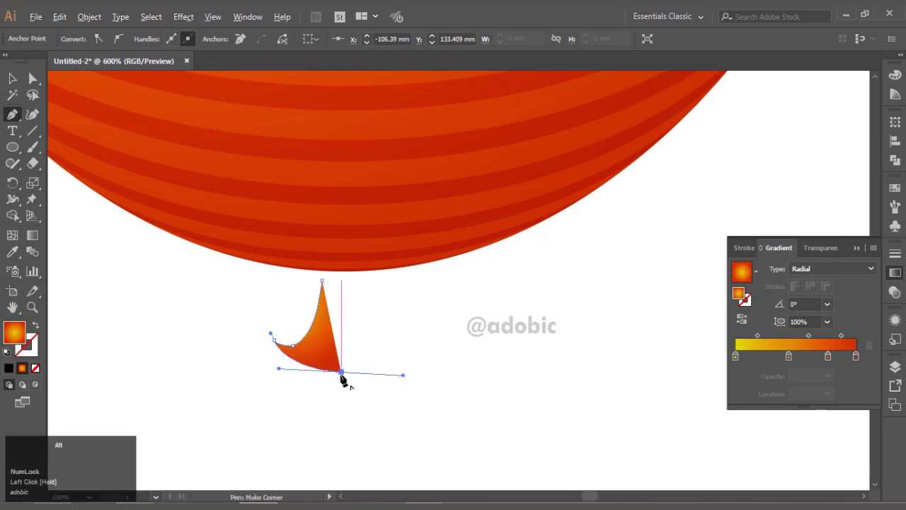
left_click(343, 281)
left_click(322, 281)
Step: Move the half-neck shape up so that its upper end overlaps the base of the left egg
left_click(12, 79)
left_click(365, 349)
left_click_drag(328, 350, 361, 347)
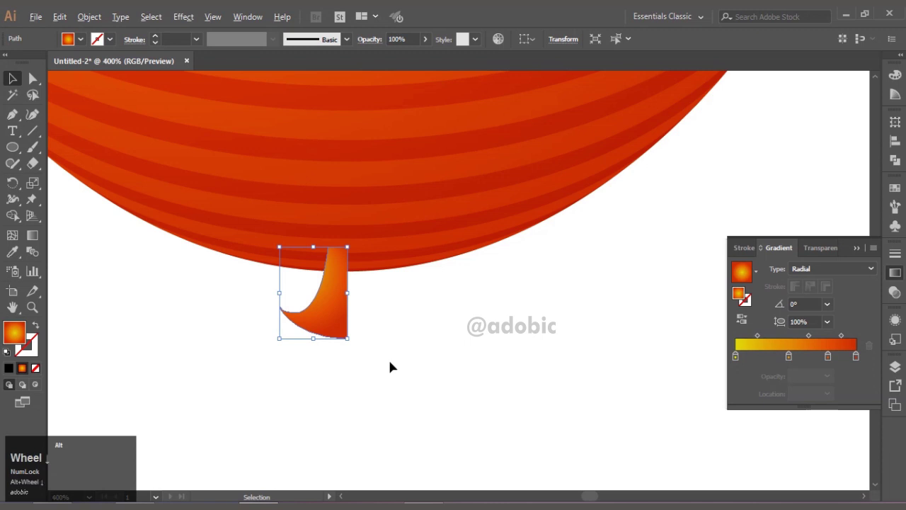
scroll(388, 358, "down", 1)
left_click(390, 362)
scroll(391, 362, "down", 1)
Step: Create a reflected copy of the half-neck shape across the vertical axis
left_click(368, 344)
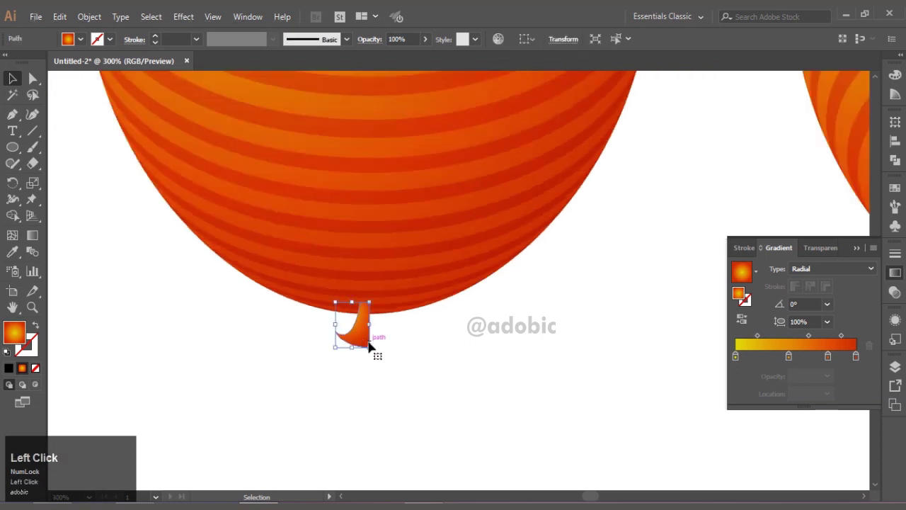
scroll(373, 342, "up", 1)
left_click(97, 17)
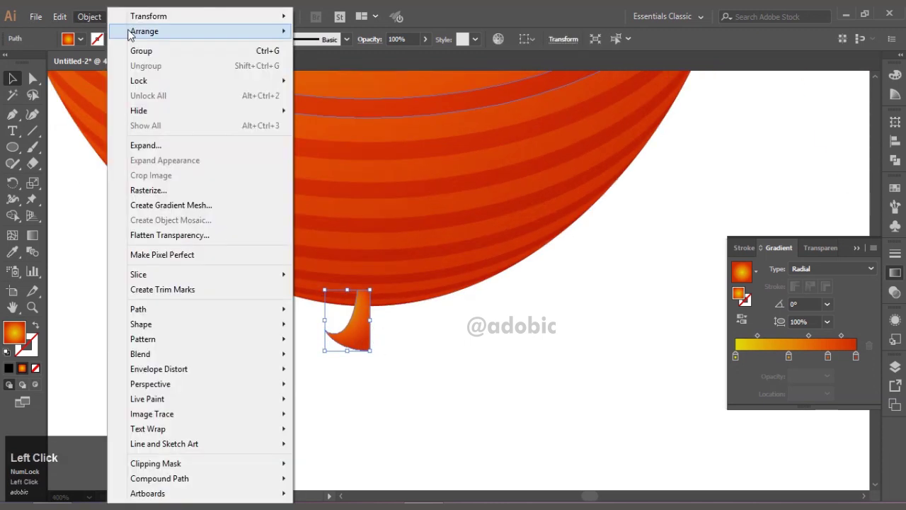
mouse_move(168, 17)
left_click(322, 66)
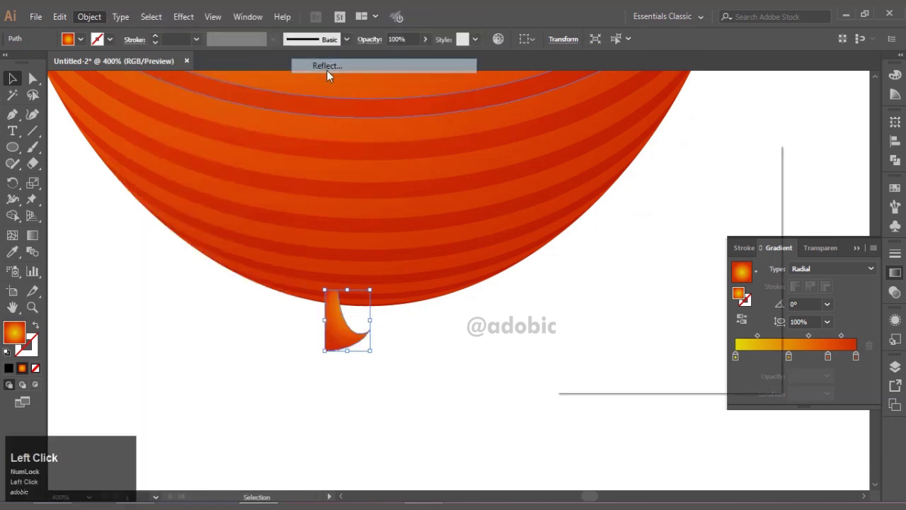
left_click(602, 358)
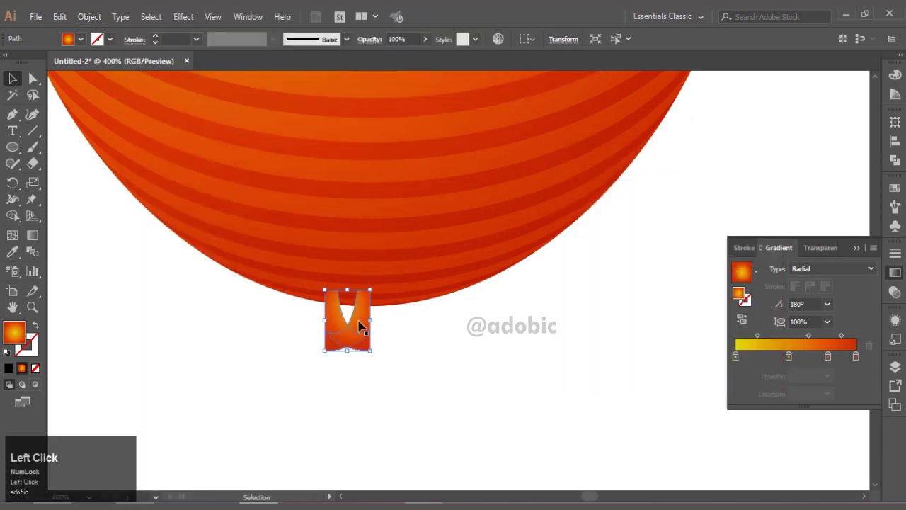
Step: Place the mirrored half against the original along their straight sides and unite both into one symmetrical neck shape
left_click_drag(337, 333, 375, 320)
scroll(378, 328, "up", 3)
left_click_drag(355, 359, 338, 348)
left_click(302, 347, "shift")
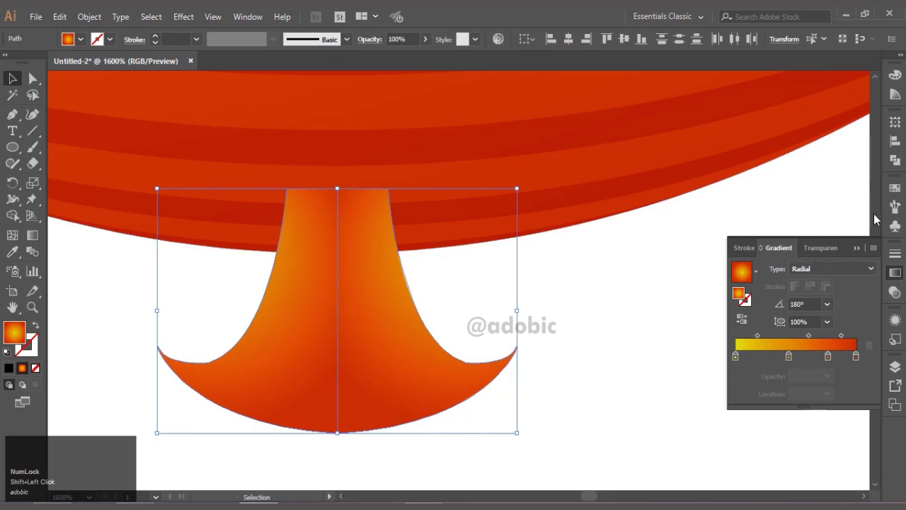
left_click(895, 160)
left_click(740, 150)
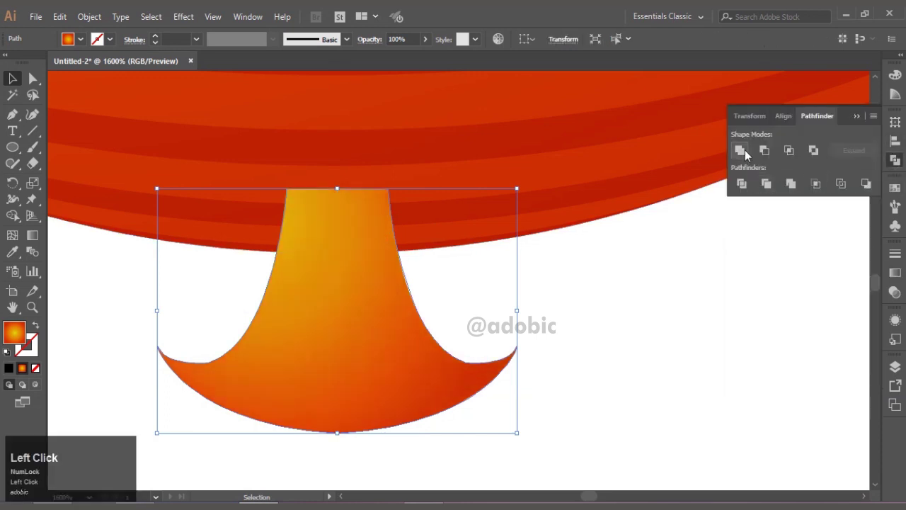
left_click(615, 322)
Step: Send the neck shape behind the egg and redraw its radial gradient from yellow at the lower edge towards red at the upper end
left_click(377, 334)
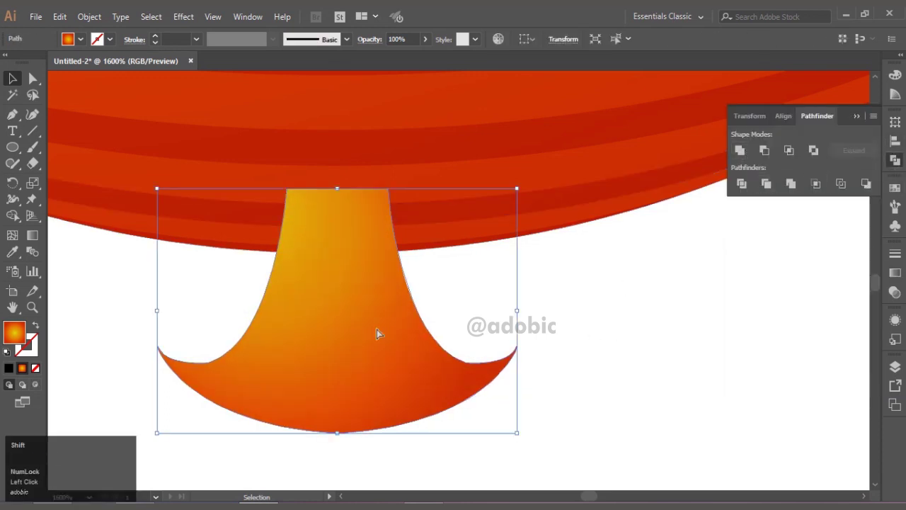
key("ctrl+shift+bracketleft")
key("g")
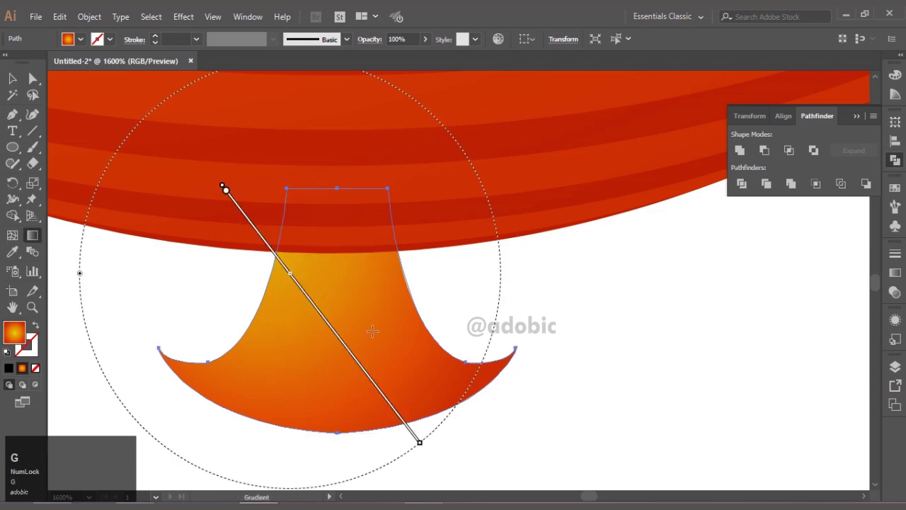
left_click_drag(390, 259, 393, 421)
left_click_drag(275, 275, 420, 373)
left_click_drag(310, 416, 371, 196)
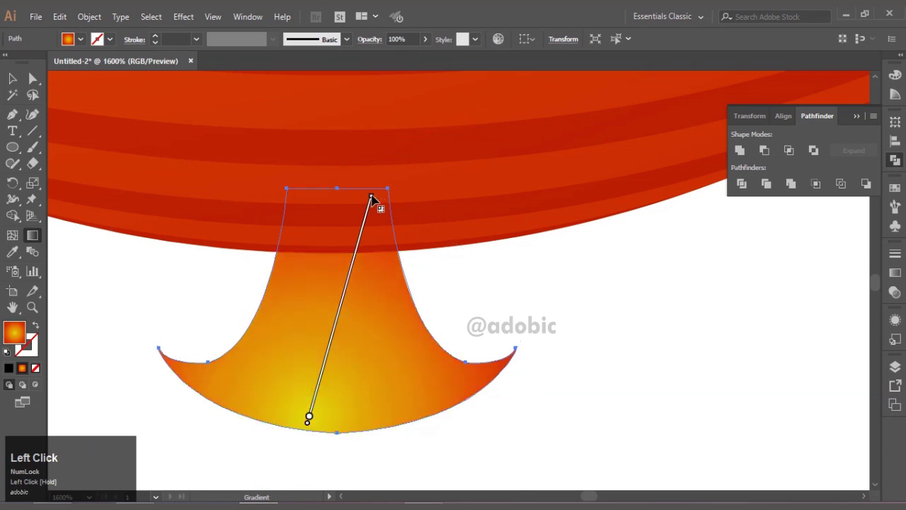
left_click(12, 78)
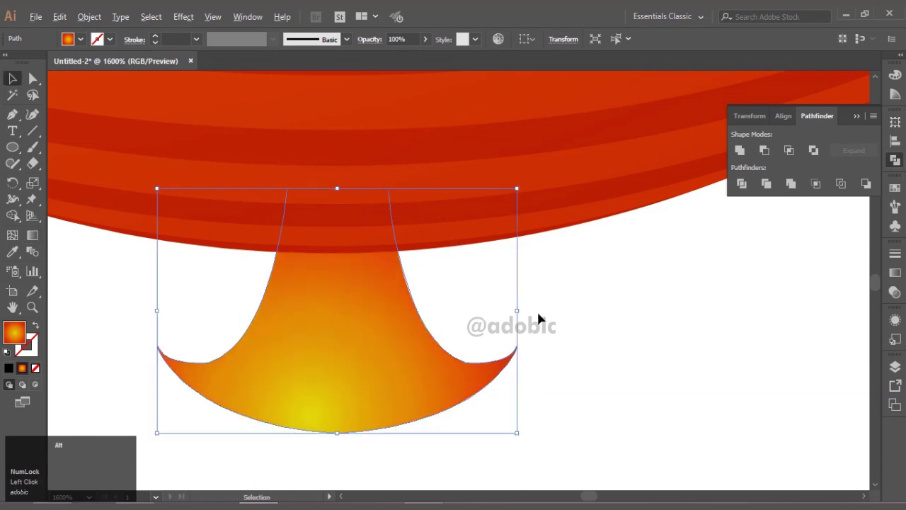
left_click(537, 309)
scroll(476, 327, "down", 8)
scroll(480, 327, "up", 3)
Step: Remove the yellow stop from the neck's gradient so it starts with orange, and move the middle stop to 63.51%
left_click(433, 345)
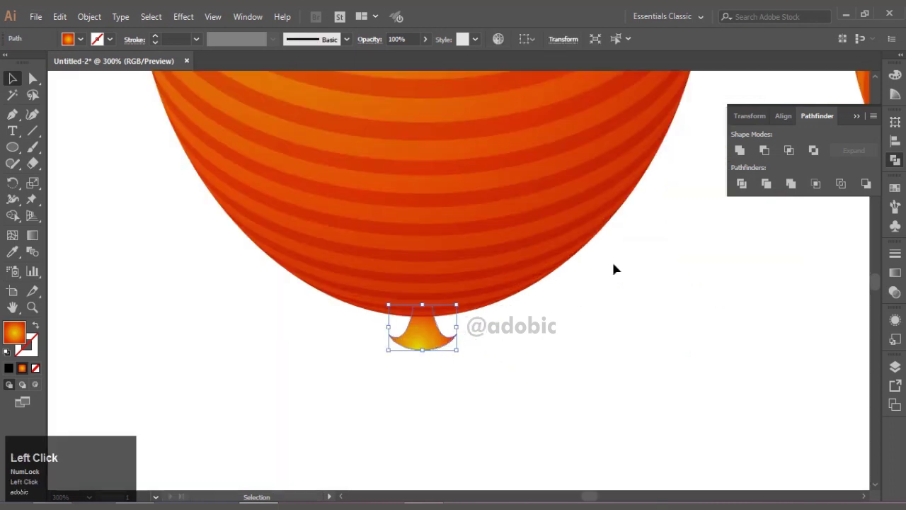
left_click(895, 273)
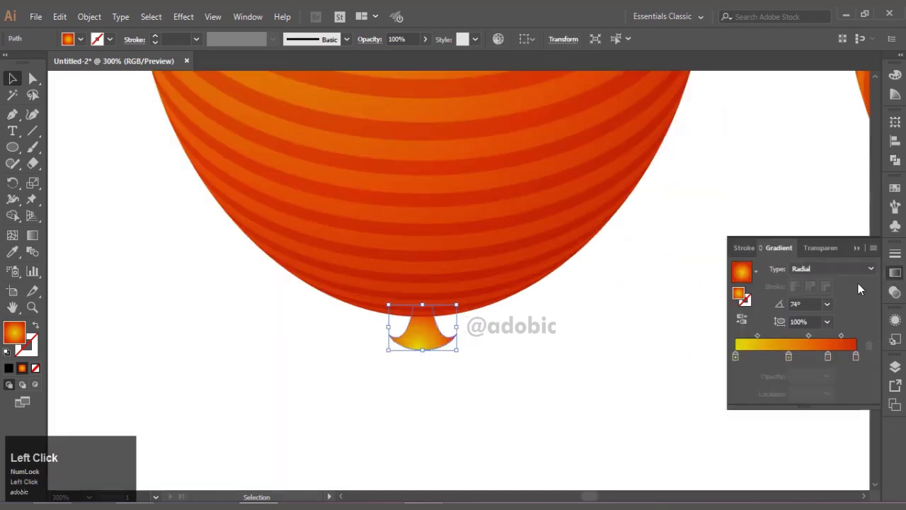
mouse_move(736, 357)
left_mouse_down()
mouse_move(740, 378)
mouse_move(741, 357)
left_mouse_up()
left_click(790, 357)
left_click_drag(828, 356, 811, 356)
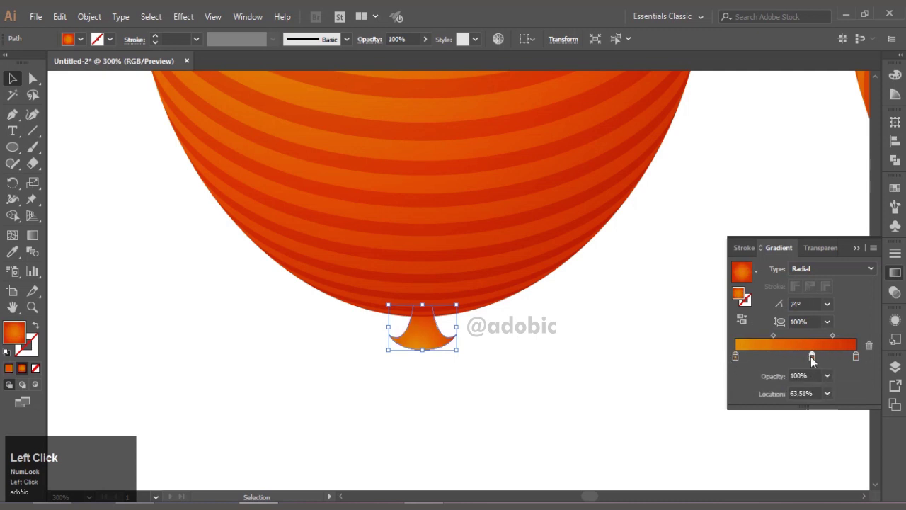
left_click(154, 280)
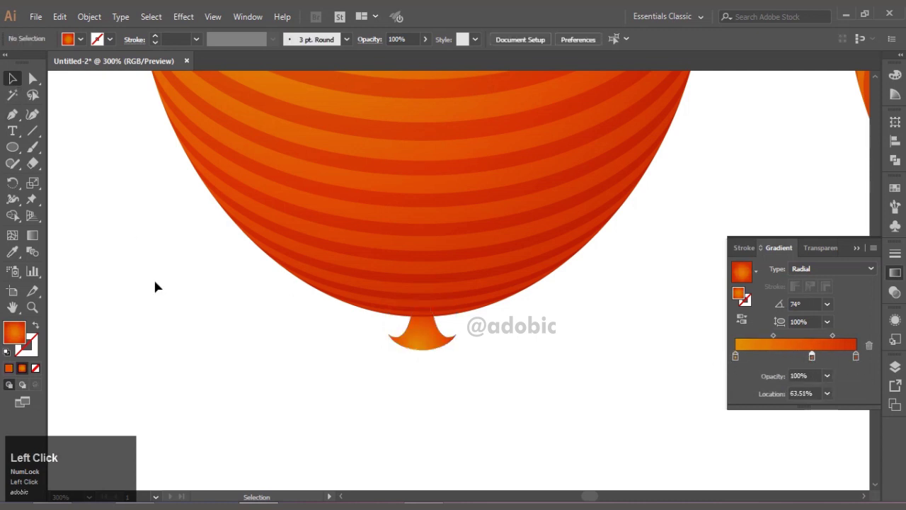
Step: Draw a thin horizontal rounded rectangle with fully rounded ends across the neck's lower edge, slightly wider than the neck
scroll(457, 344, "up", 3)
left_click_drag(11, 149, 51, 169)
left_click_drag(236, 346, 453, 383)
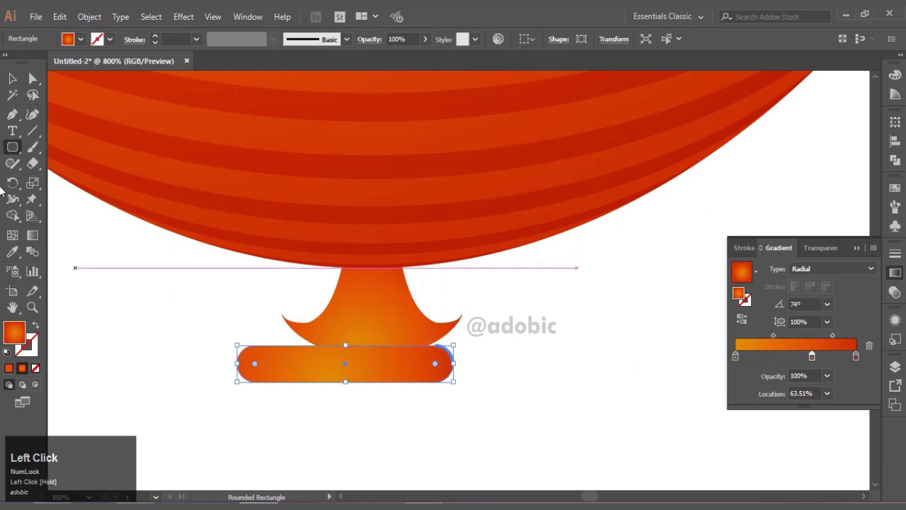
left_click(12, 78)
Step: Apply a horizontal Arc warp with a bend of -40% to the rounded rectangle
left_click(182, 17)
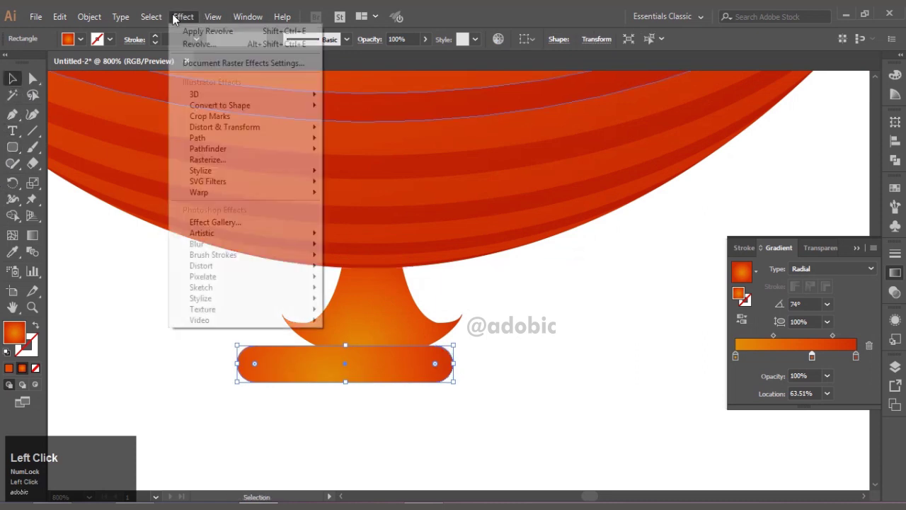
mouse_move(251, 199)
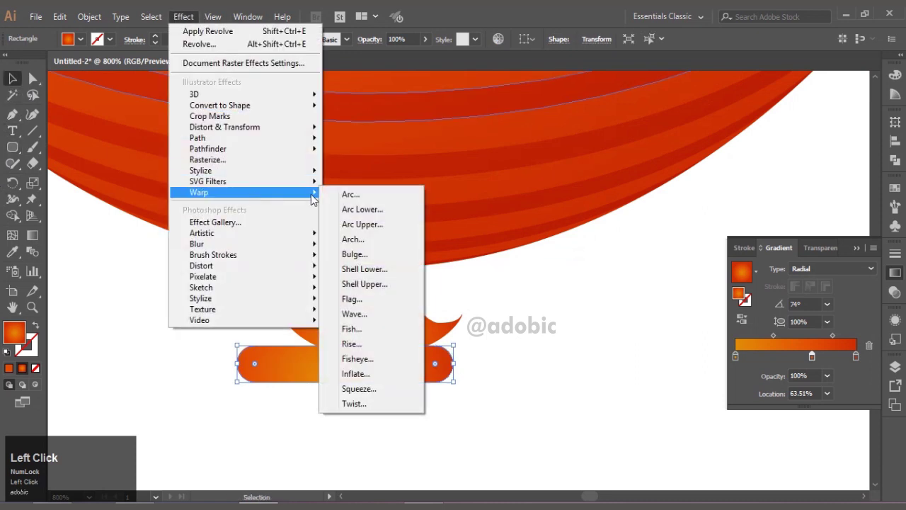
left_click(345, 195)
left_click_drag(645, 201, 637, 193)
left_click(676, 296)
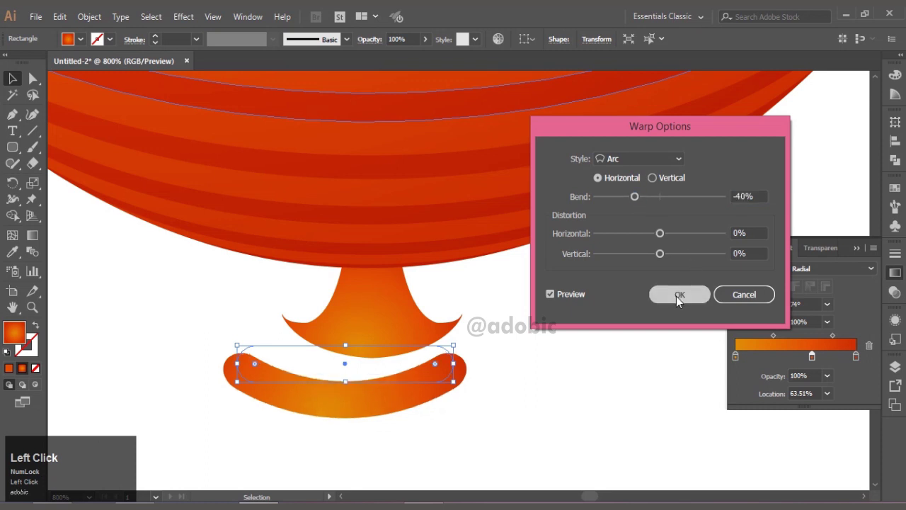
Step: Move the warped rim onto the neck's lower edge and set its Arc warp bend to -59%
left_click_drag(364, 389, 398, 362)
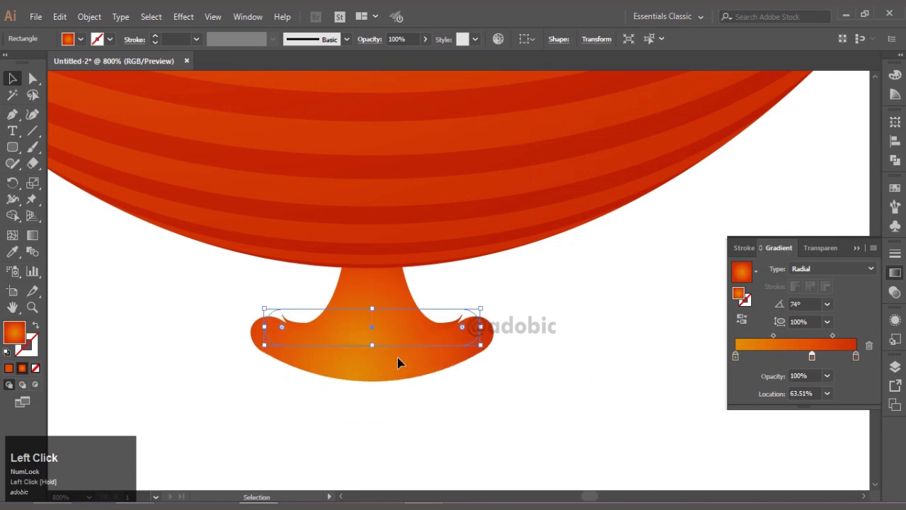
left_click(895, 320)
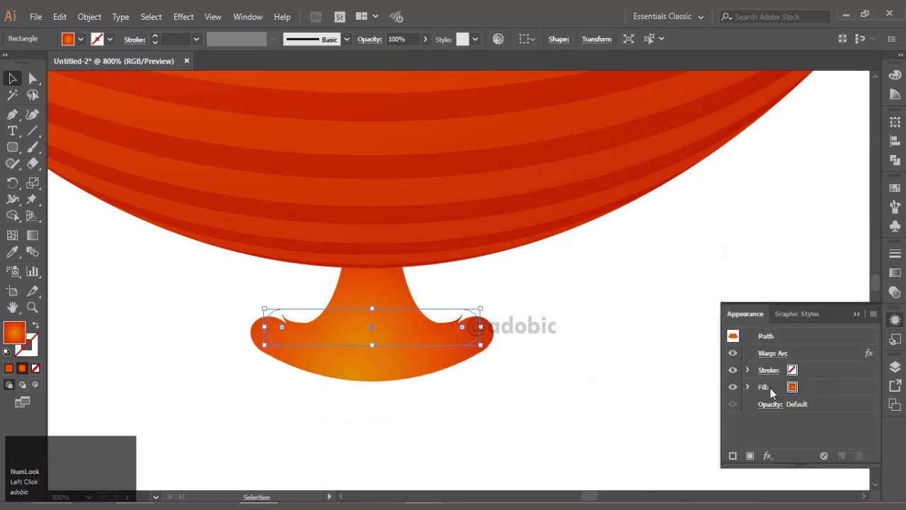
left_click(772, 353)
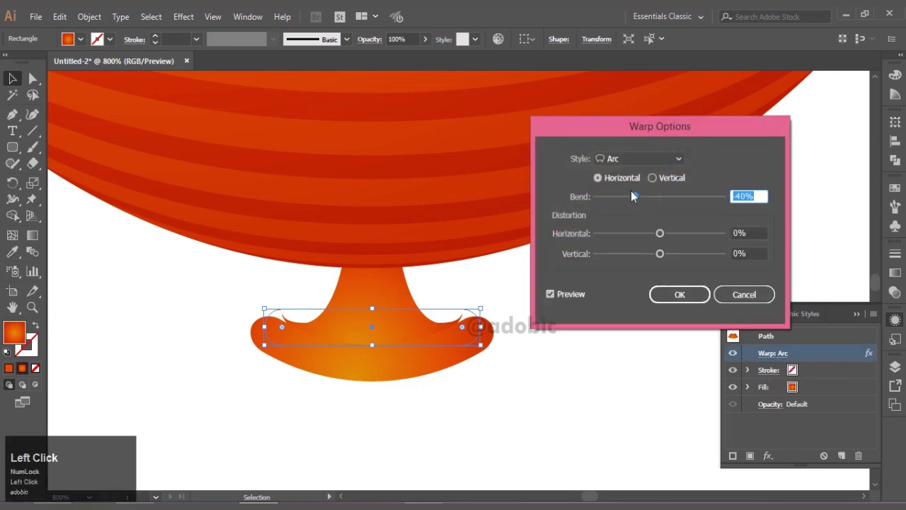
left_click_drag(629, 196, 620, 196)
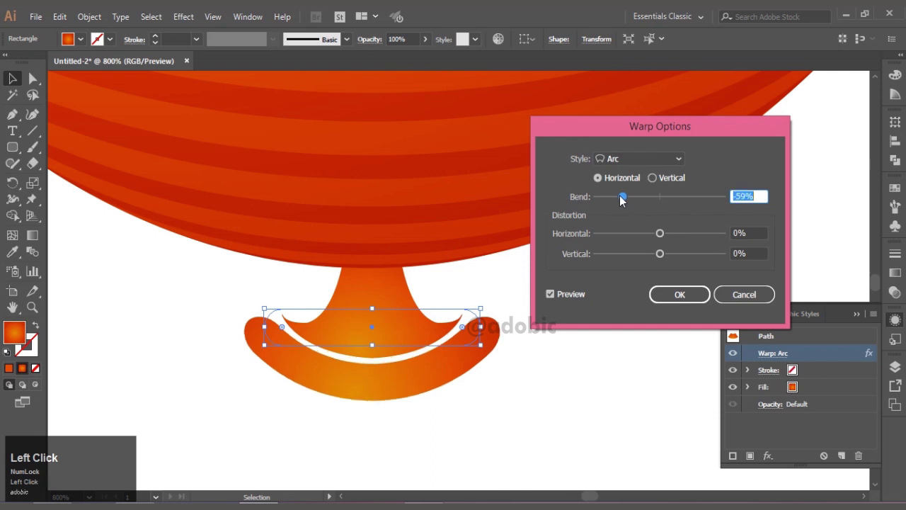
left_click(700, 295)
left_click(558, 383)
left_click_drag(438, 367, 439, 356)
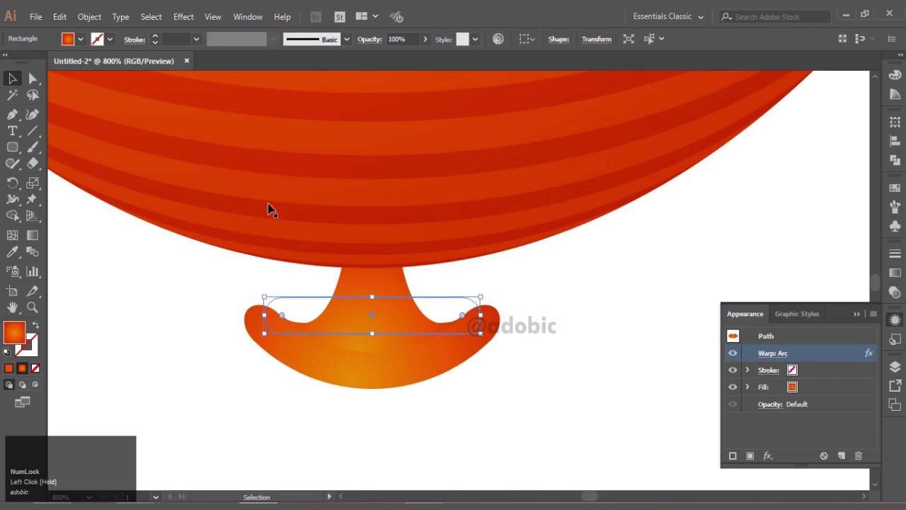
Step: Expand the appearance of the warped rim into an editable path
left_click(89, 16)
left_click(165, 160)
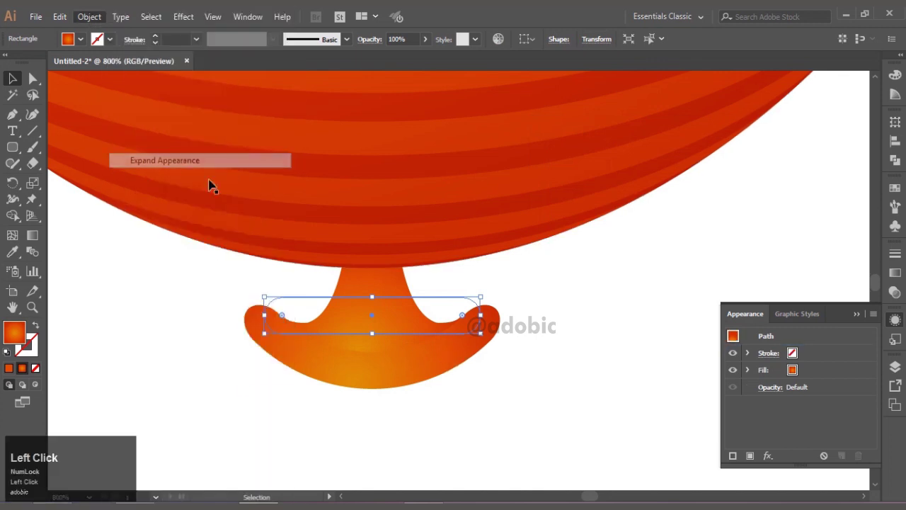
left_click(413, 396)
left_click(405, 383)
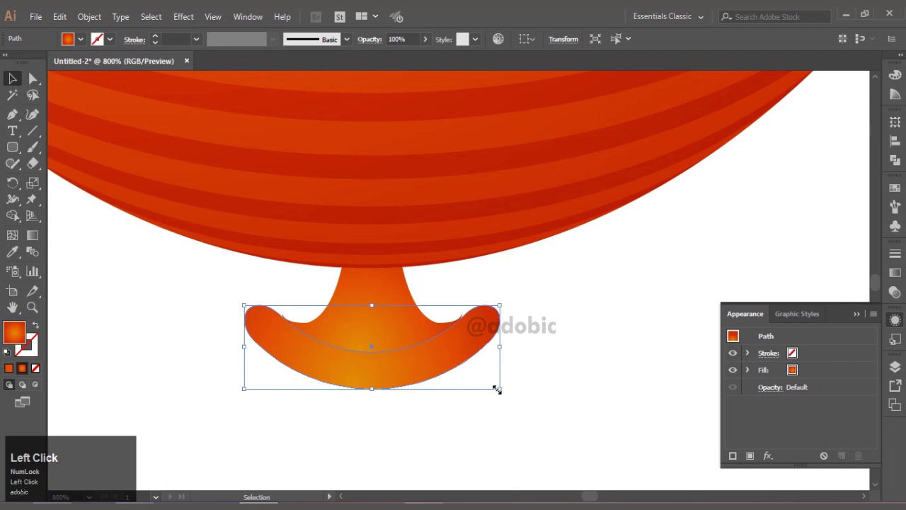
Step: Scale the expanded rim down to the neck's lower width and centre it over the neck's flared ends
left_click_drag(497, 391, 445, 392)
left_click_drag(386, 359, 412, 359)
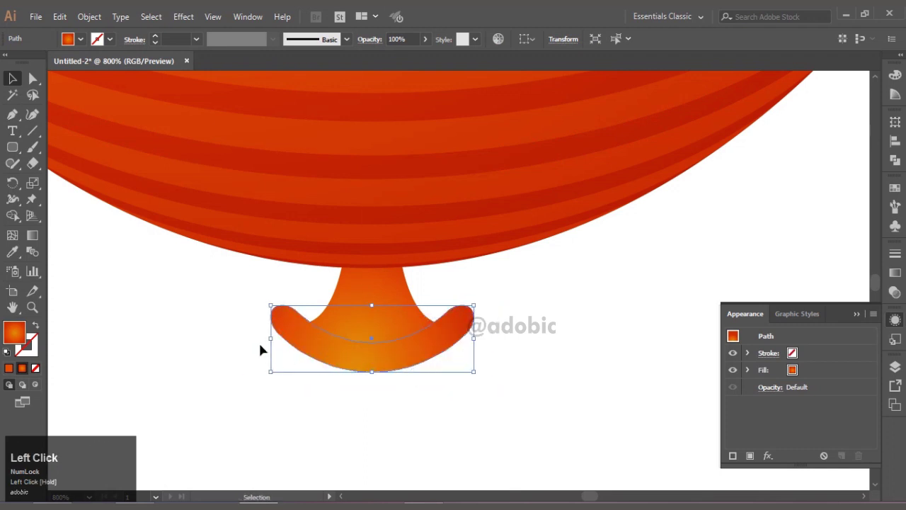
left_click_drag(271, 373, 304, 366)
left_click_drag(394, 348, 374, 347)
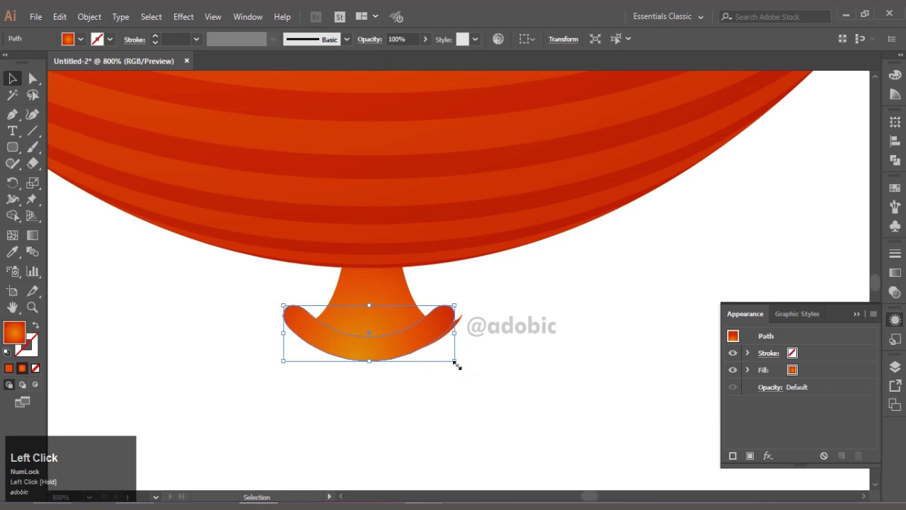
left_click_drag(458, 365, 458, 369)
left_click_drag(457, 336, 465, 337)
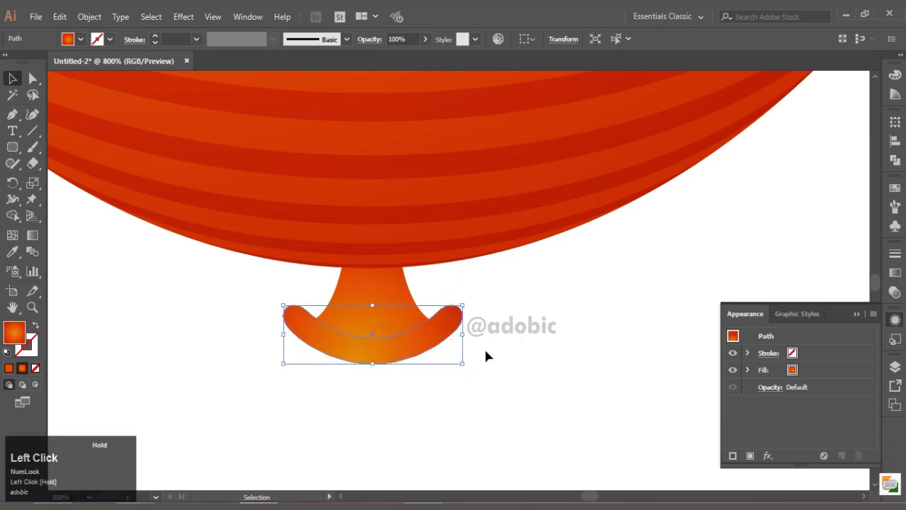
left_click(487, 355)
Step: Pull the neck's two flared outer anchor points inward so its tips lie inside the rim
scroll(491, 363, "down", 5)
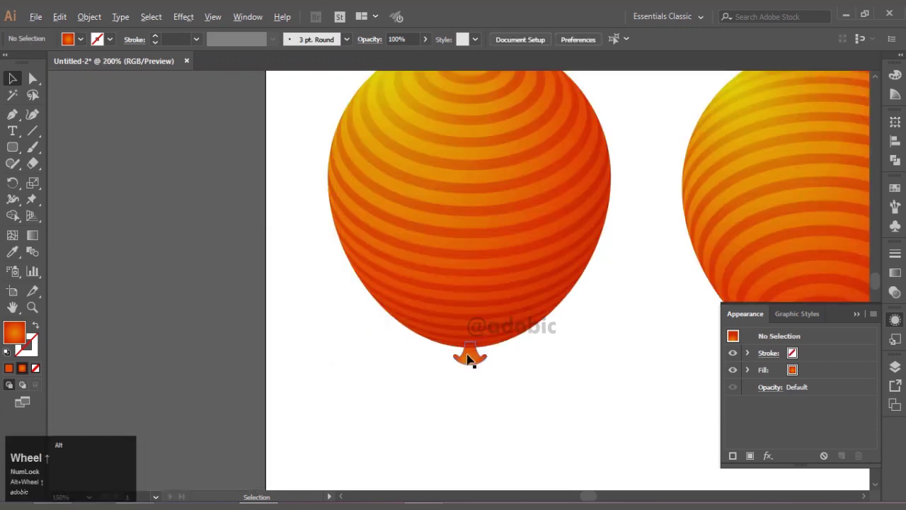
scroll(468, 360, "up", 5)
left_click(425, 378)
key("a")
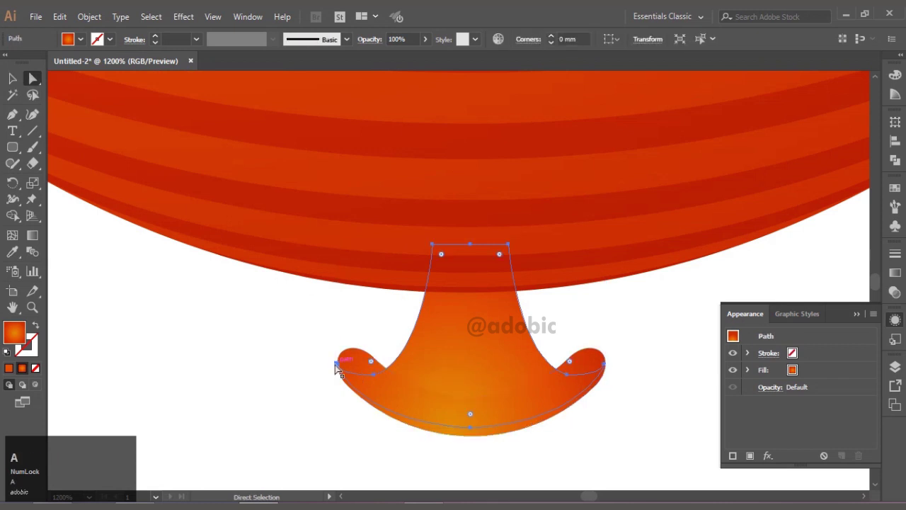
left_click_drag(337, 365, 356, 366)
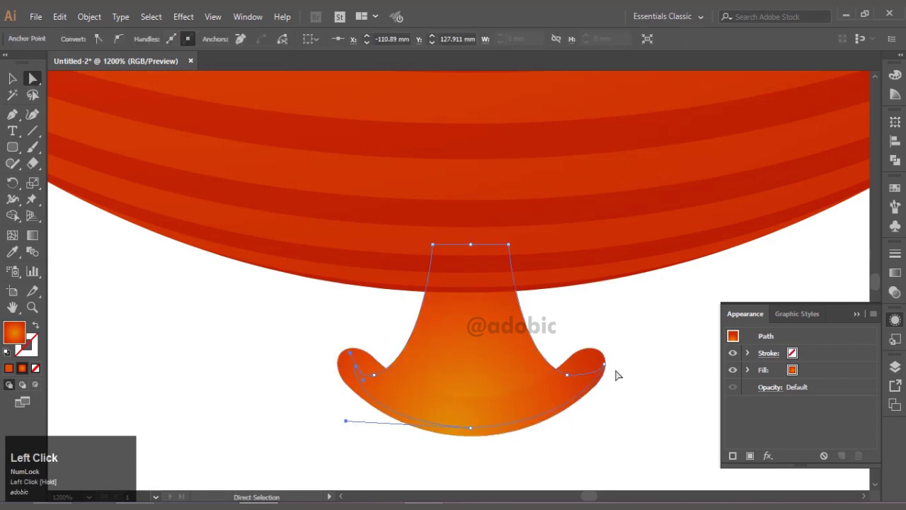
left_click_drag(607, 369, 579, 371)
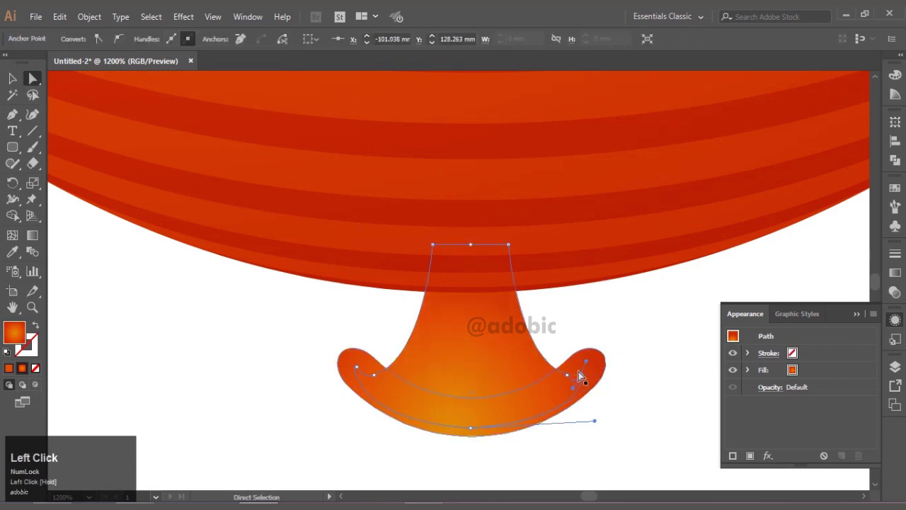
left_click(12, 79)
left_click(108, 244)
Step: Shrink the rim slightly and recentre it beneath the neck
left_click(338, 366)
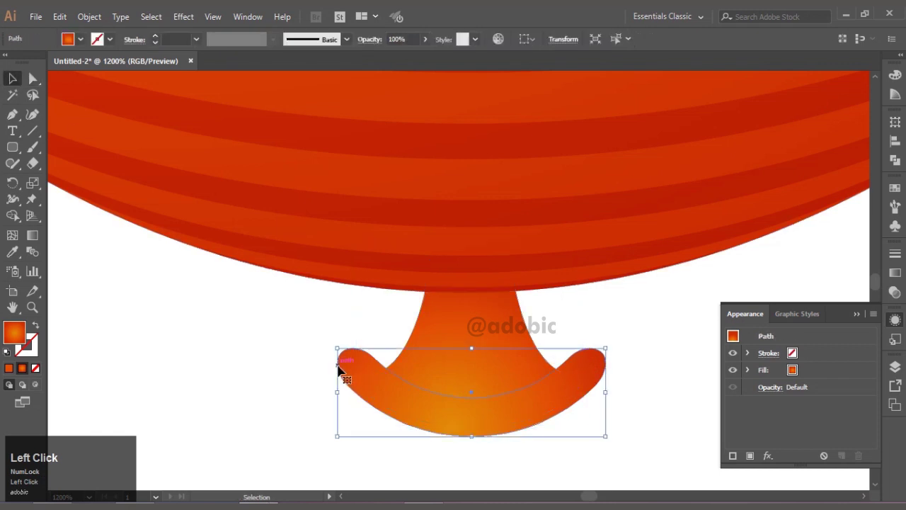
left_click_drag(337, 352, 364, 361)
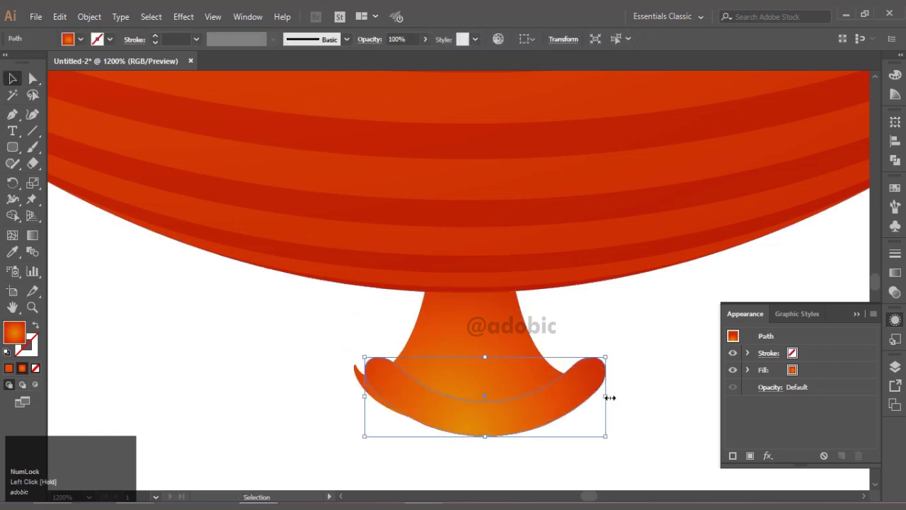
left_click_drag(609, 399, 603, 399)
left_click_drag(549, 402, 533, 403)
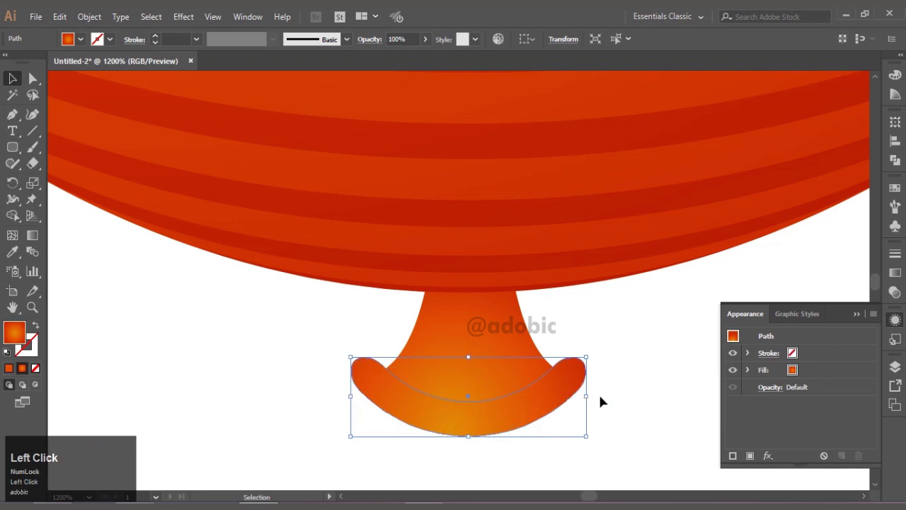
left_click(596, 390)
Step: Change the rim's gradient to Linear and redraw it from orange at the lower edge to red at the upper edge
scroll(592, 387, "down", 1)
scroll(592, 388, "down", 2)
left_click_drag(592, 387, 407, 359)
scroll(383, 364, "up", 3)
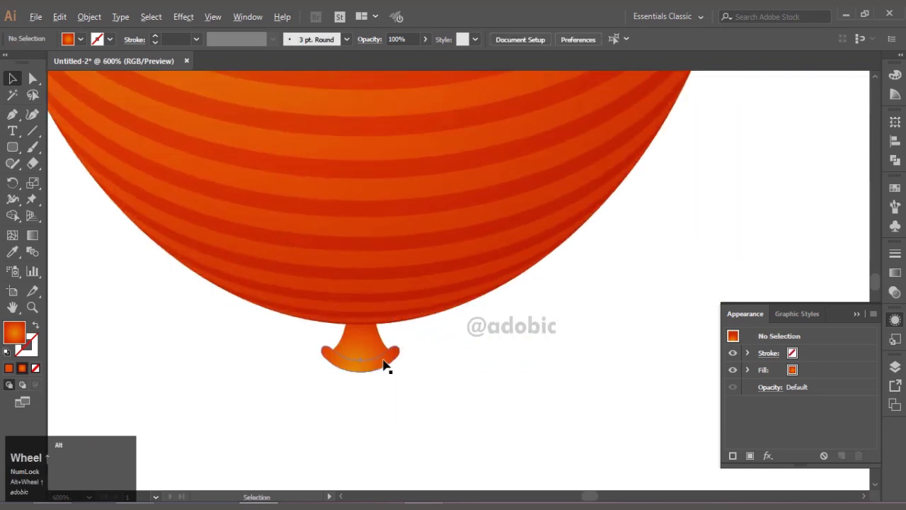
scroll(383, 368, "up", 1)
left_click(378, 374)
key("g")
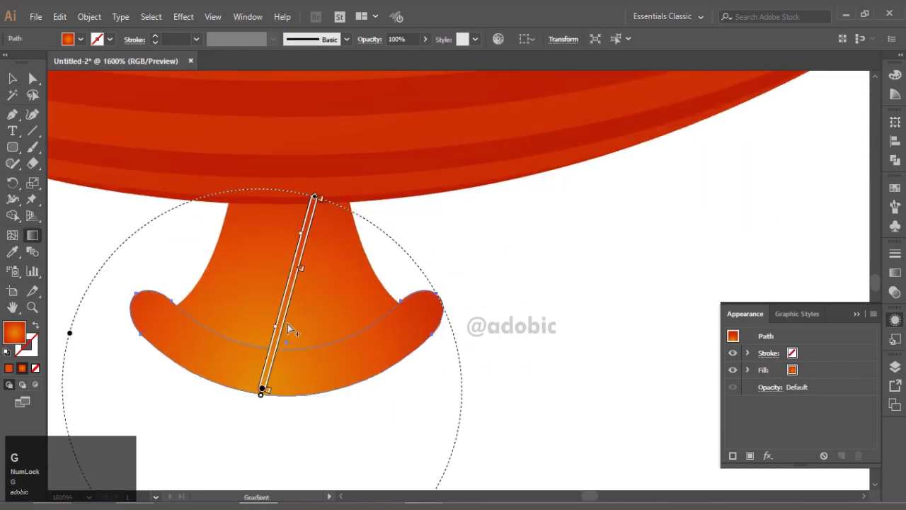
left_click_drag(297, 361, 282, 311)
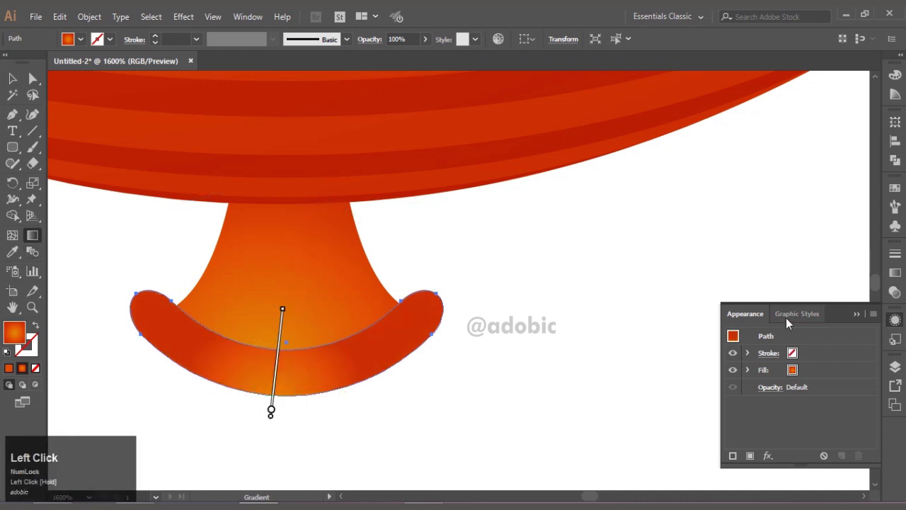
left_click(895, 273)
left_click(821, 269)
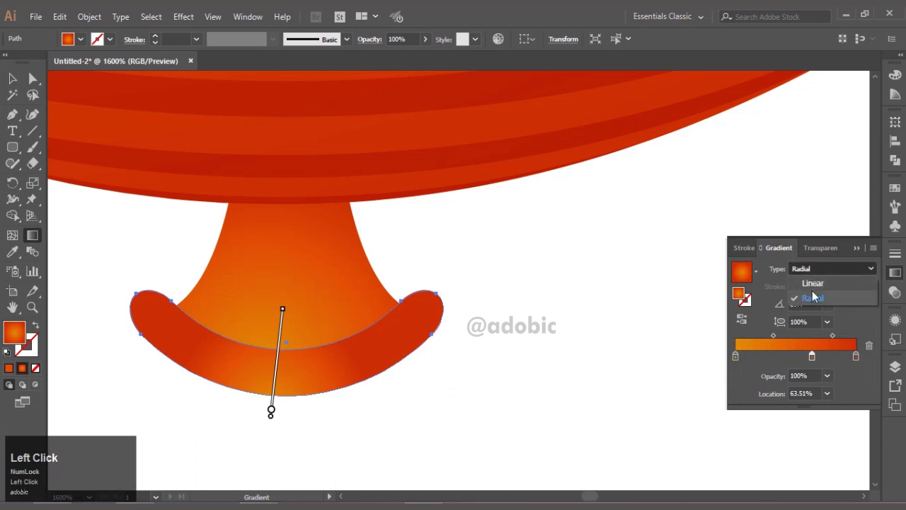
left_click(813, 283)
left_click_drag(324, 387, 317, 340)
mouse_move(323, 386)
left_mouse_down()
mouse_move(299, 392)
mouse_move(286, 325)
left_mouse_up()
left_click_drag(304, 389, 313, 326)
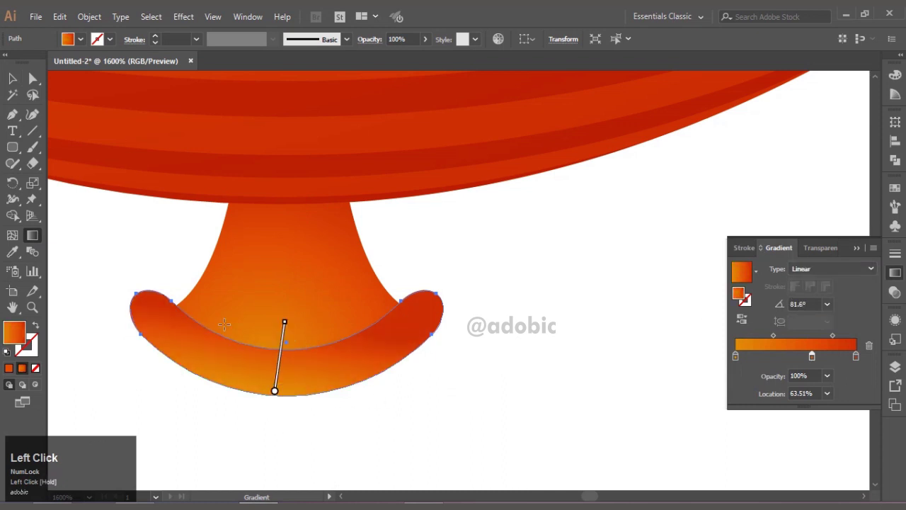
left_click(13, 84)
Step: Copy the first balloon's neck and rim to the base of the second balloon, slightly tilted in front of its stripes
scroll(504, 335, "down", 9)
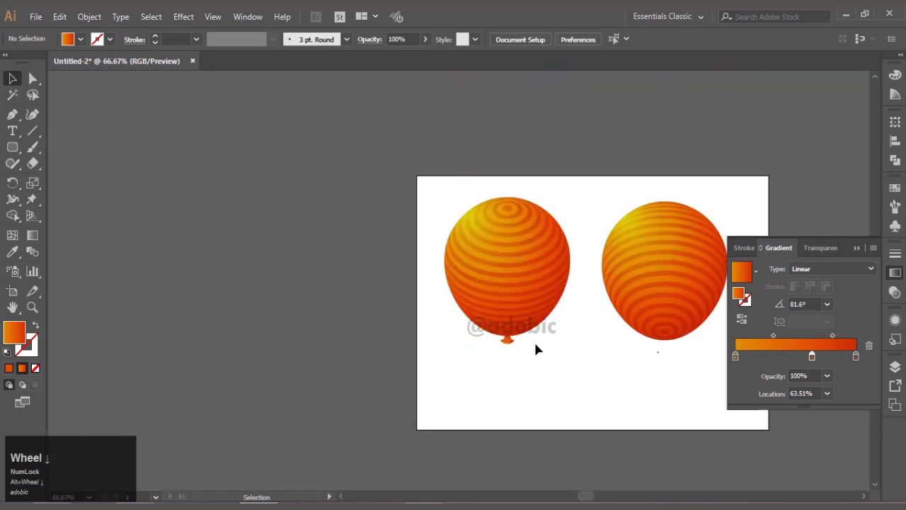
left_click_drag(541, 345, 332, 314)
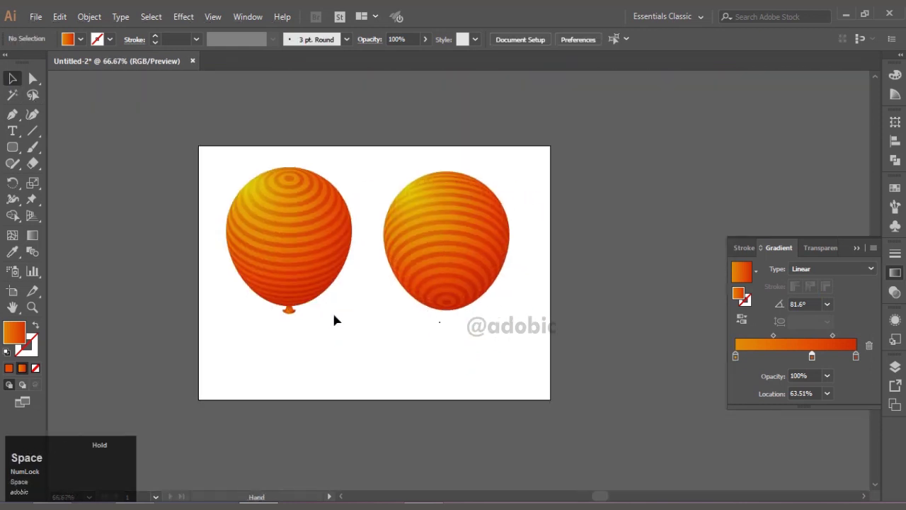
scroll(334, 314, "up", 2)
left_click_drag(213, 338, 482, 321)
left_click(388, 326)
scroll(423, 316, "up", 1)
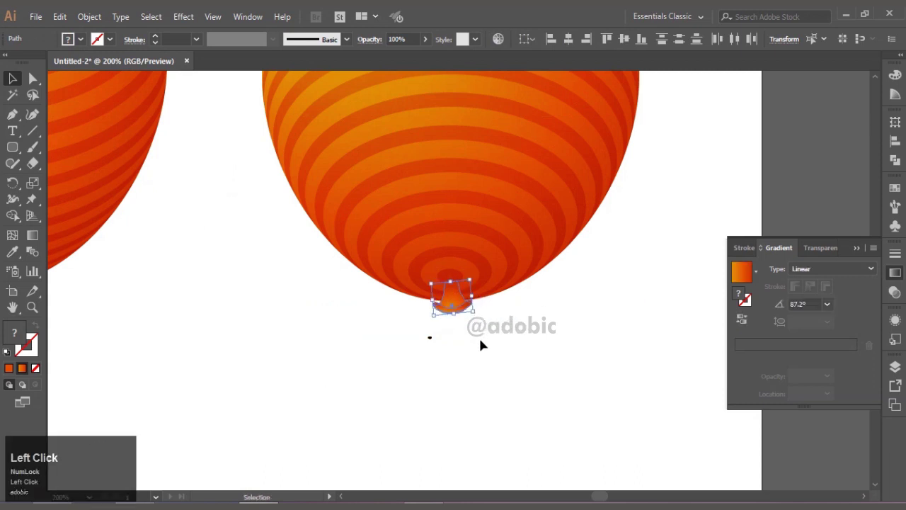
left_click(480, 345)
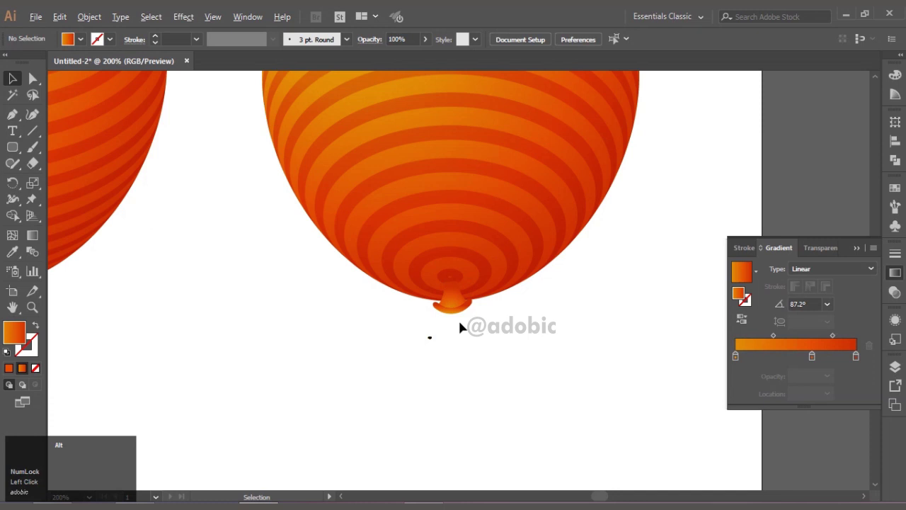
Step: Convert the middle anchor on the copied neck's upper edge to a smooth point and raise it to round the edge
scroll(454, 291, "up", 3)
scroll(454, 292, "up", 2)
left_click(460, 307)
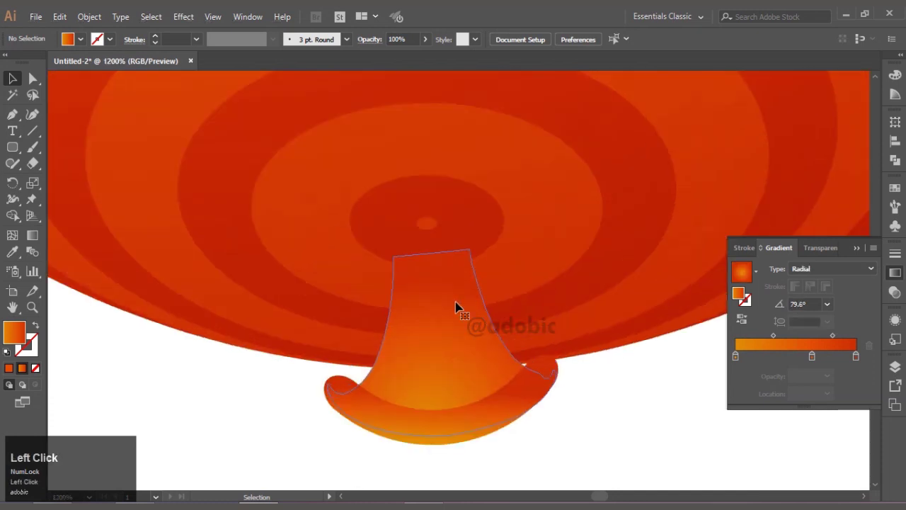
key("a")
left_click(430, 255)
left_click(430, 255)
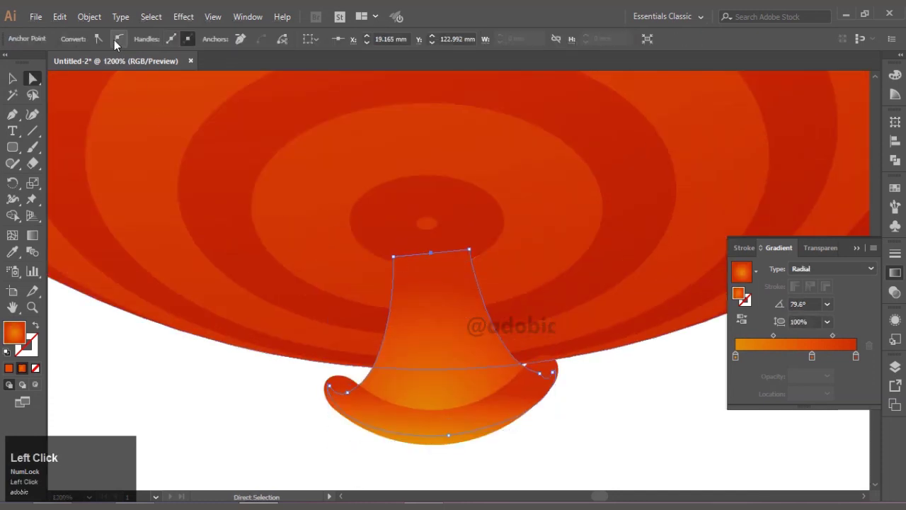
left_click_drag(430, 253, 405, 246)
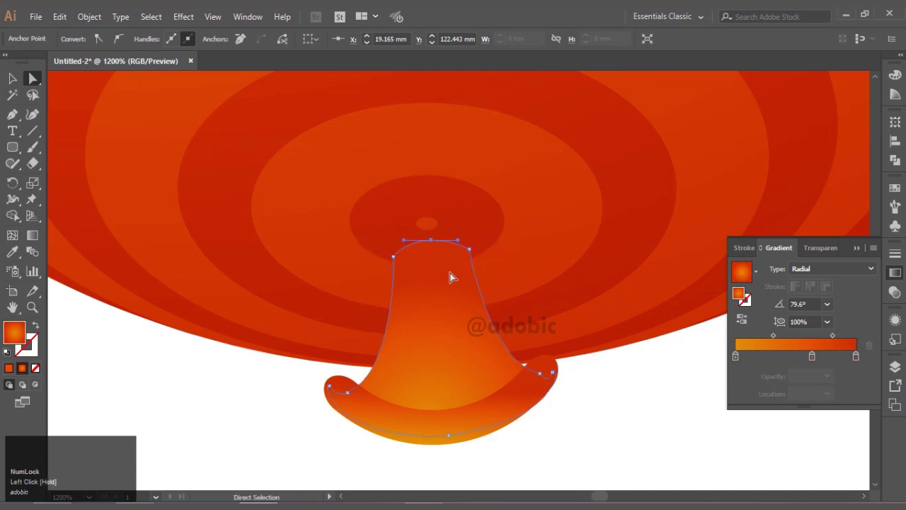
left_click(14, 80)
left_click(301, 423)
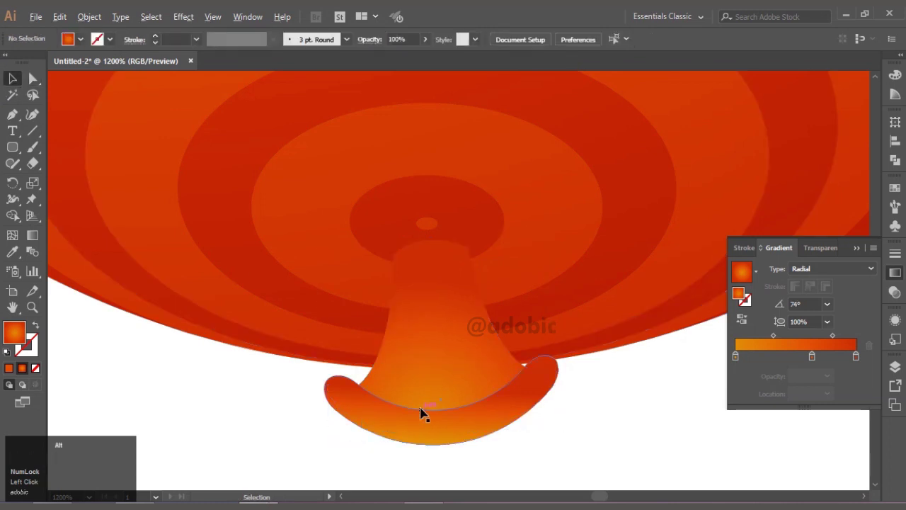
Step: Move the second balloon's neck and rim slightly upward, towards the centre of the stripe rings
left_click(465, 410)
left_click_drag(458, 400, 454, 386)
left_click(516, 427)
scroll(482, 376, "down", 3)
scroll(489, 396, "down", 2)
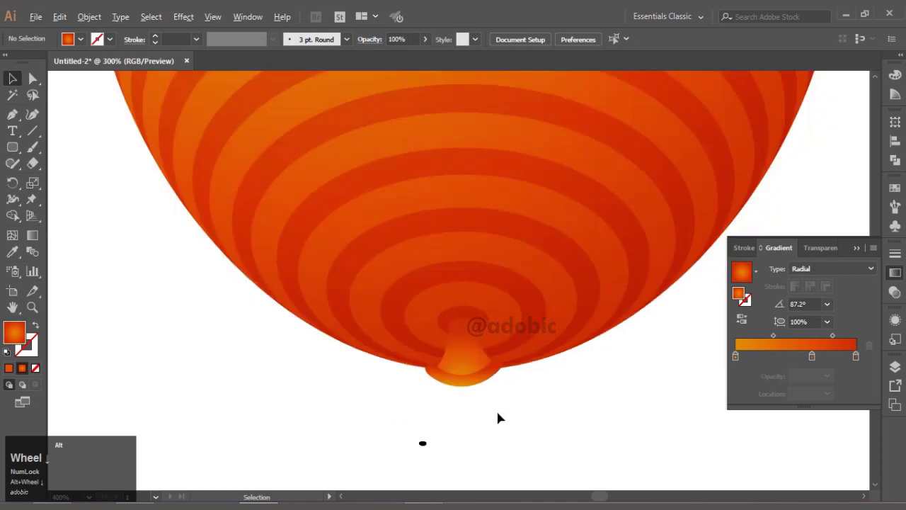
scroll(498, 419, "down", 1)
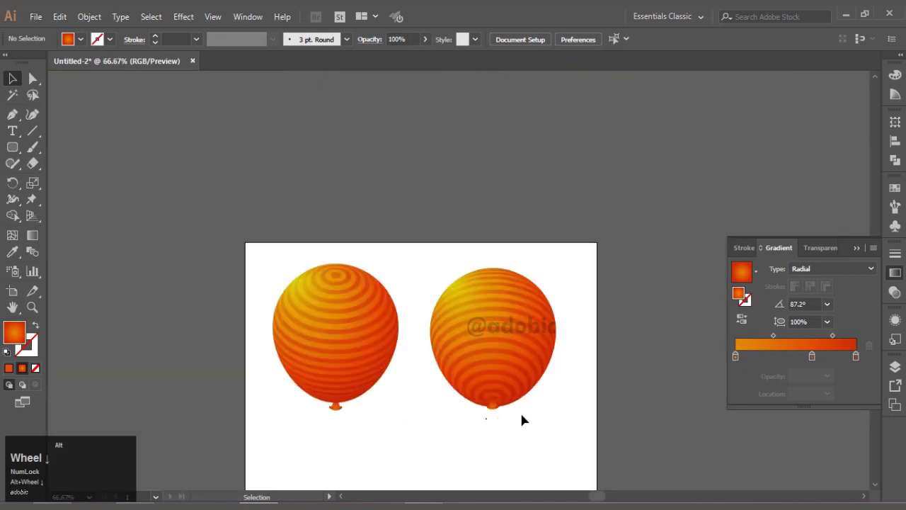
Step: Move the second balloon's neck and rim slightly lower and rotate them slightly clockwise to level the rim
scroll(504, 422, "up", 3)
scroll(486, 394, "up", 3)
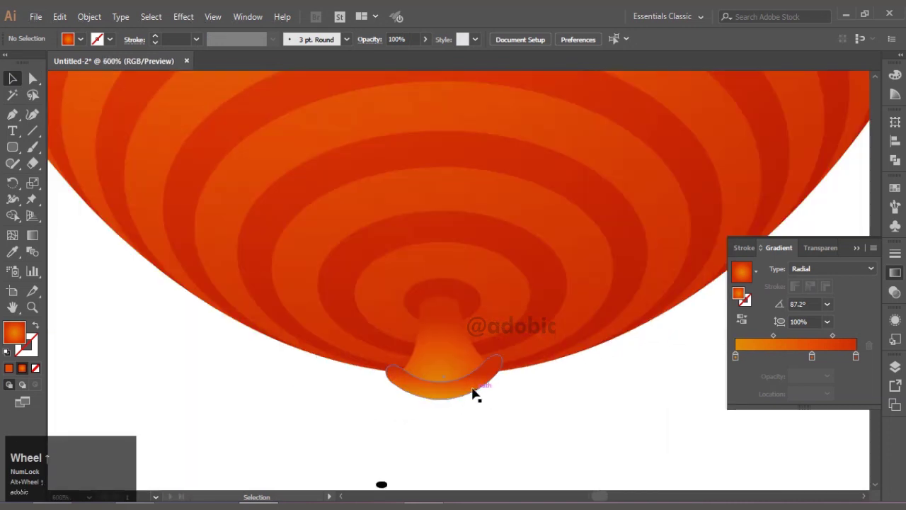
left_click(457, 361, "shift")
left_click(453, 398, "shift")
left_click_drag(451, 398, 481, 427)
scroll(457, 419, "down", 3)
scroll(473, 422, "down", 1)
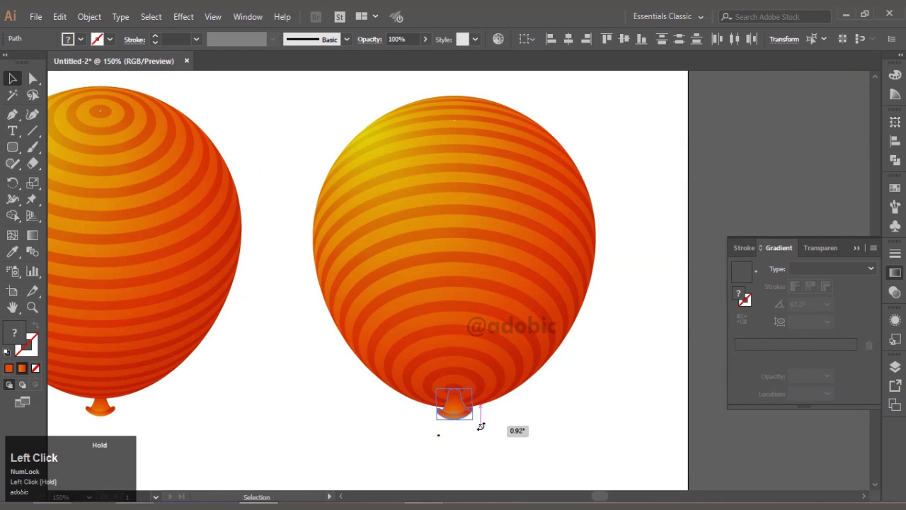
left_click(492, 435)
key("ctrl+minus")
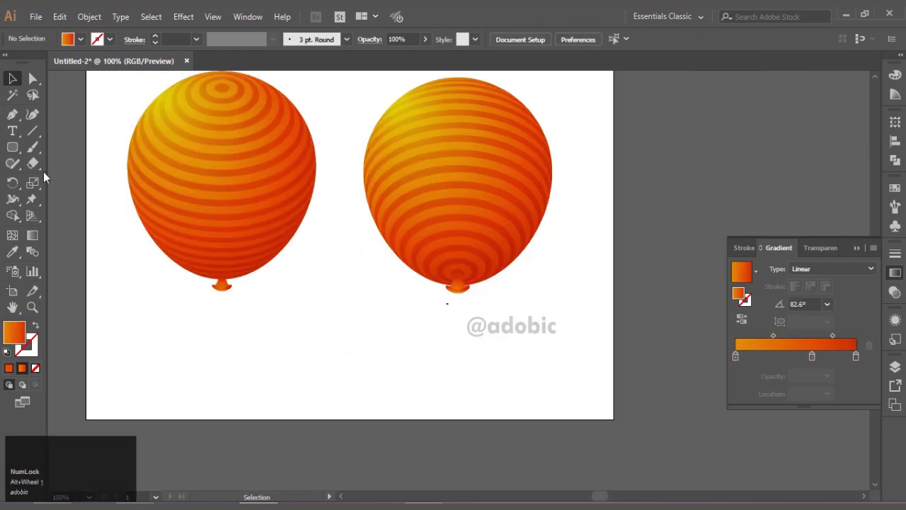
Step: Draw a wavy string with the Pen tool from the second balloon's rim down past the artboard's lower edge
left_click(13, 117)
left_click(456, 293)
left_click_drag(446, 324, 461, 347)
left_click(473, 401)
left_click_drag(474, 406, 456, 439)
left_click_drag(472, 485, 22, 106)
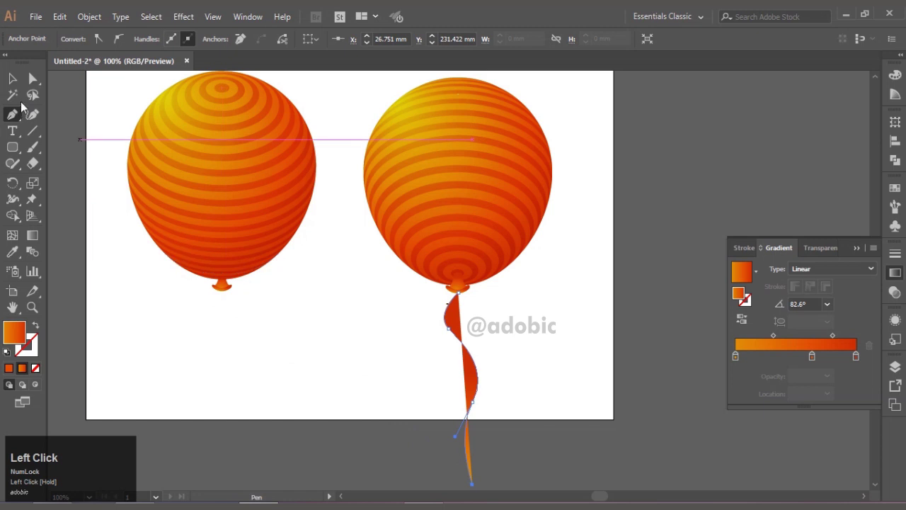
Step: Remove the string's fill and give it a solid grey stroke, hex 646464
left_click(14, 79)
left_click(36, 324)
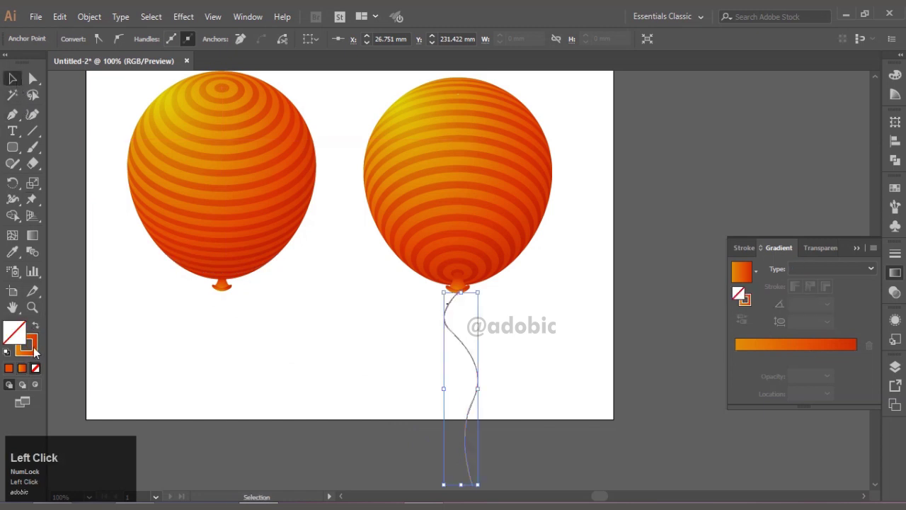
left_click(35, 349)
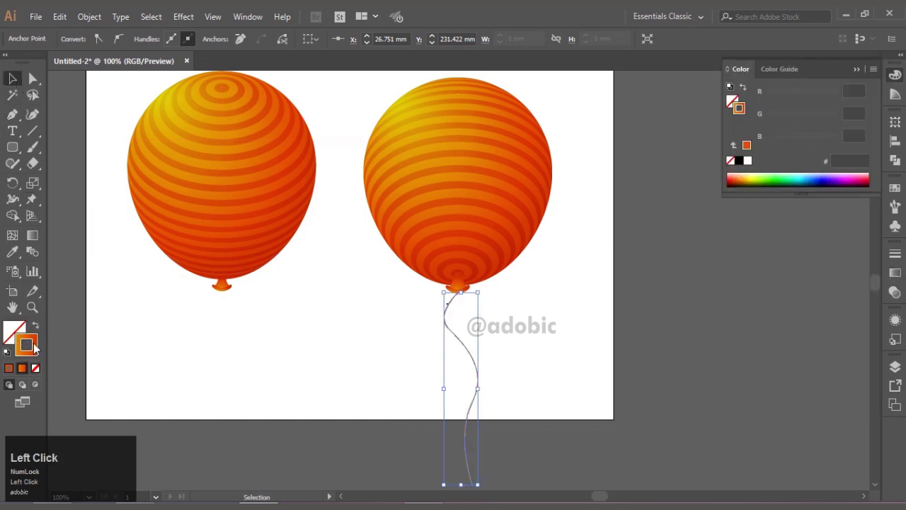
left_click(740, 161)
left_click(849, 89)
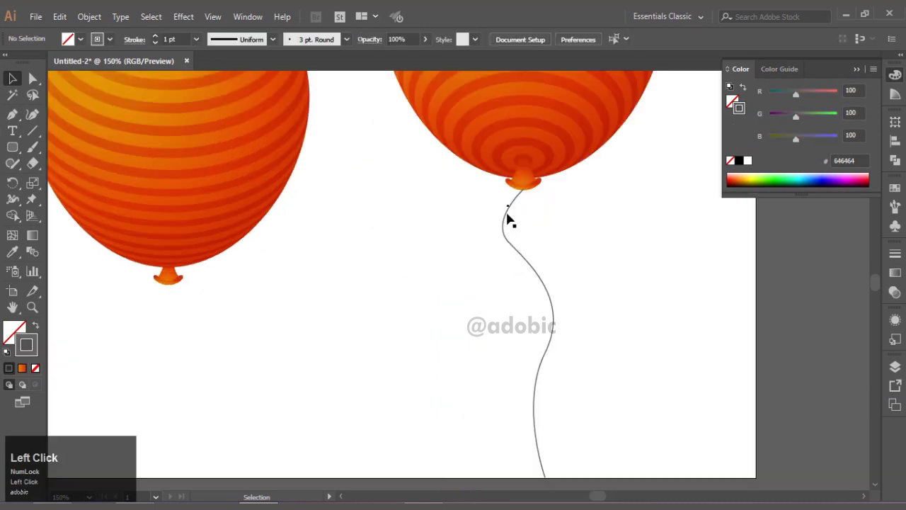
Step: Move the grey string slightly upward under the second balloon's rim and send it to the back
left_click_drag(507, 214, 511, 204)
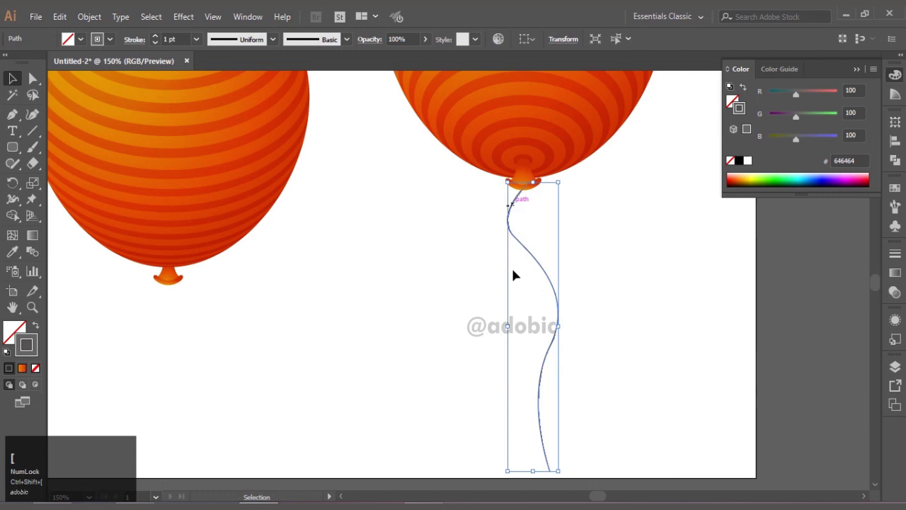
left_click(598, 251)
Step: Copy the string to the first balloon's rim and reshape its upper curves by adjusting an anchor point and a handle
left_click_drag(524, 246, 167, 349)
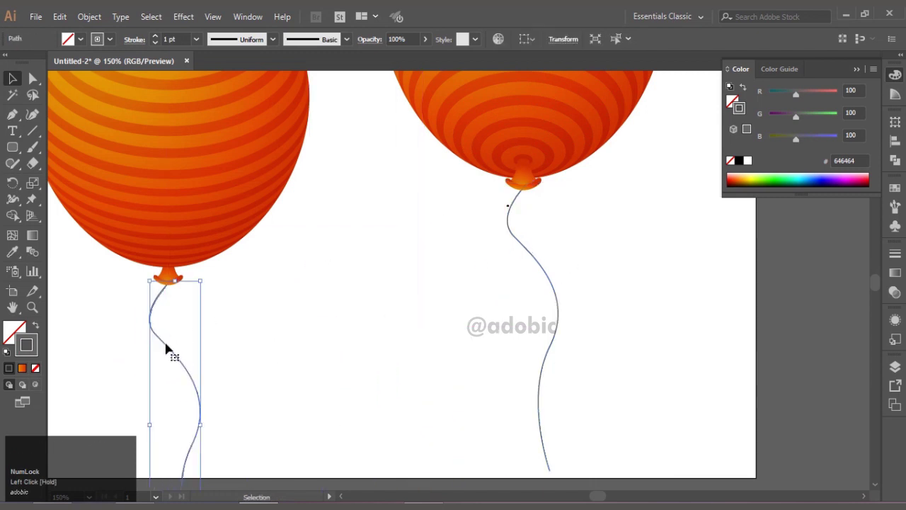
key("a")
left_click(155, 309)
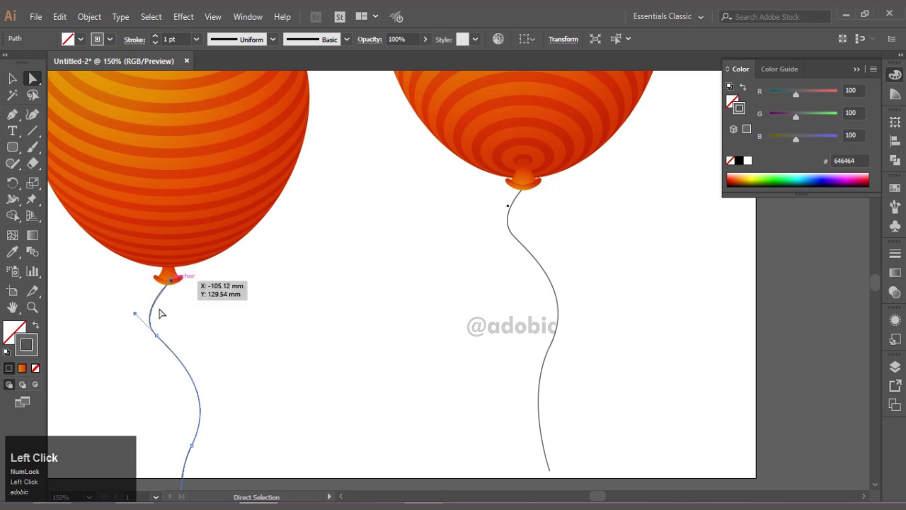
left_click_drag(157, 335, 176, 339)
left_click_drag(220, 394, 211, 382)
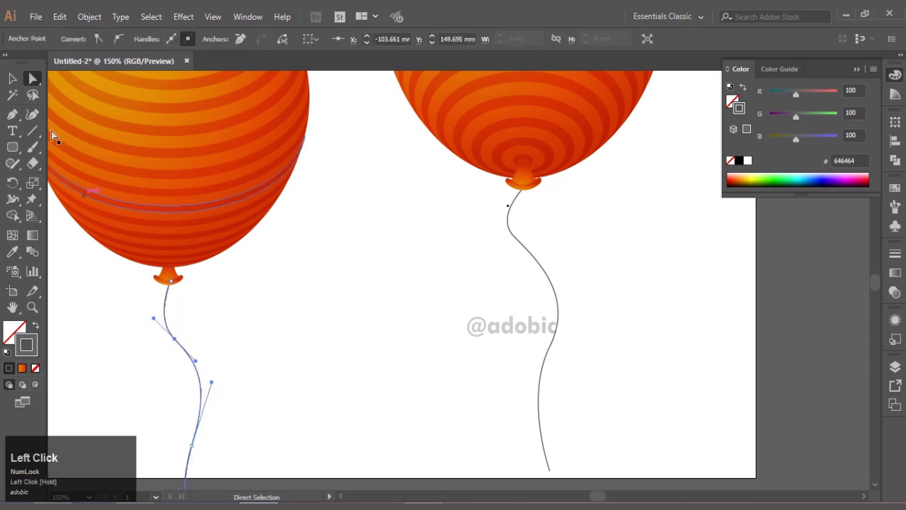
Step: Send the first balloon's string to the back, behind its rim
left_click(12, 79)
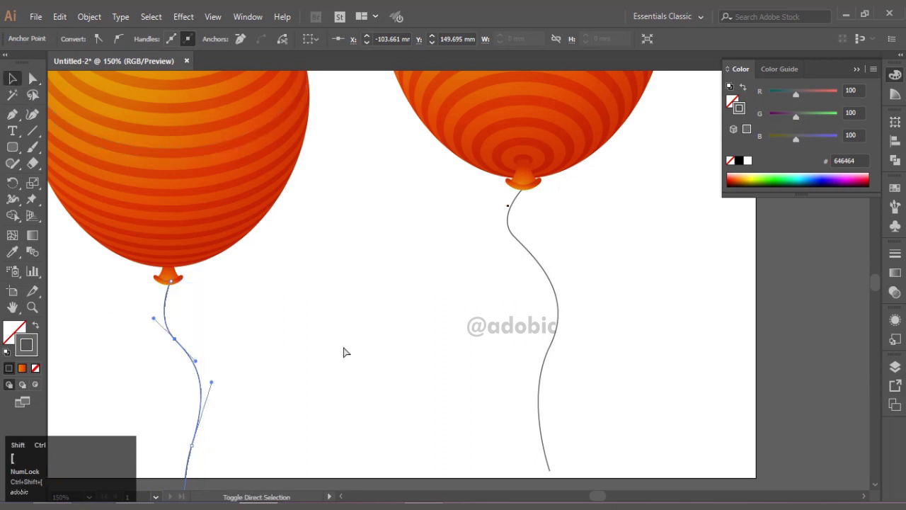
left_click(344, 350)
left_click(175, 341)
left_click(288, 339)
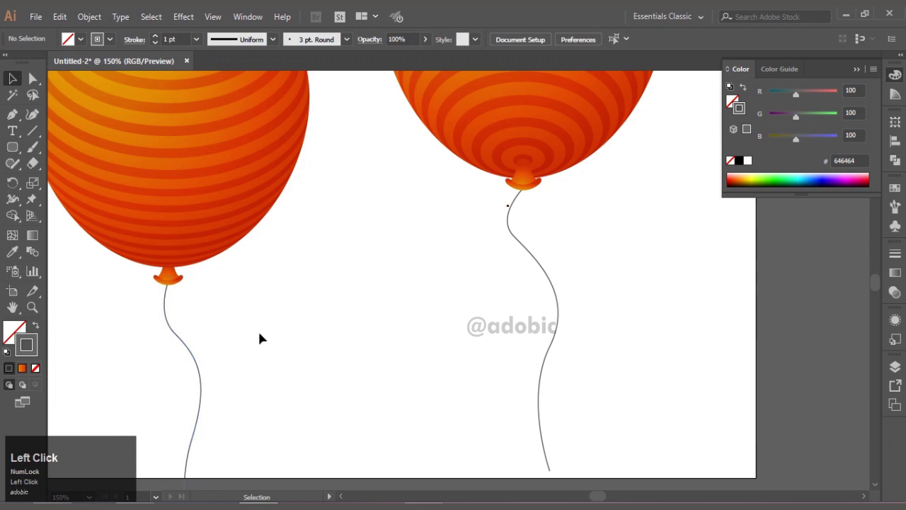
key("ctrl")
key("ctrl+minus")
key("ctrl+minus")
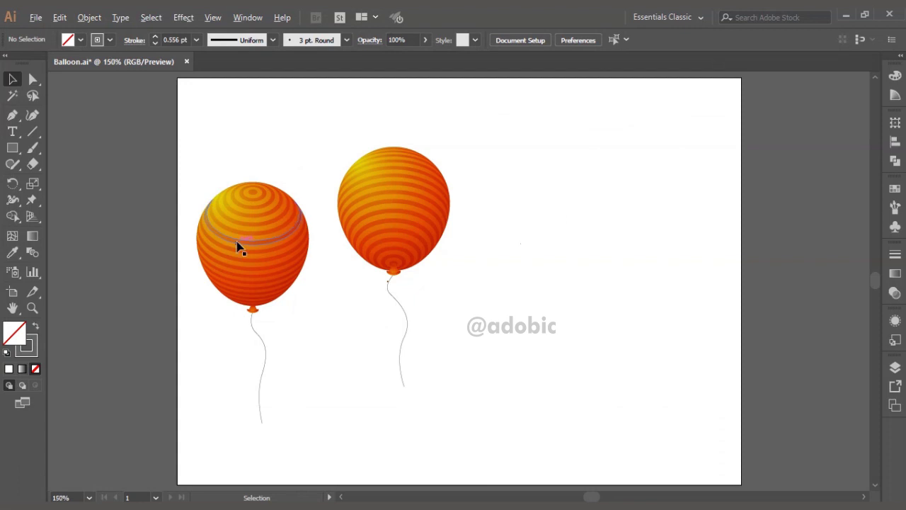
Step: Draw an upright ellipse about 17 by 35 mm beside the first balloon's upper left and fill it with a gradient without stroke
scroll(240, 247, "up", 2)
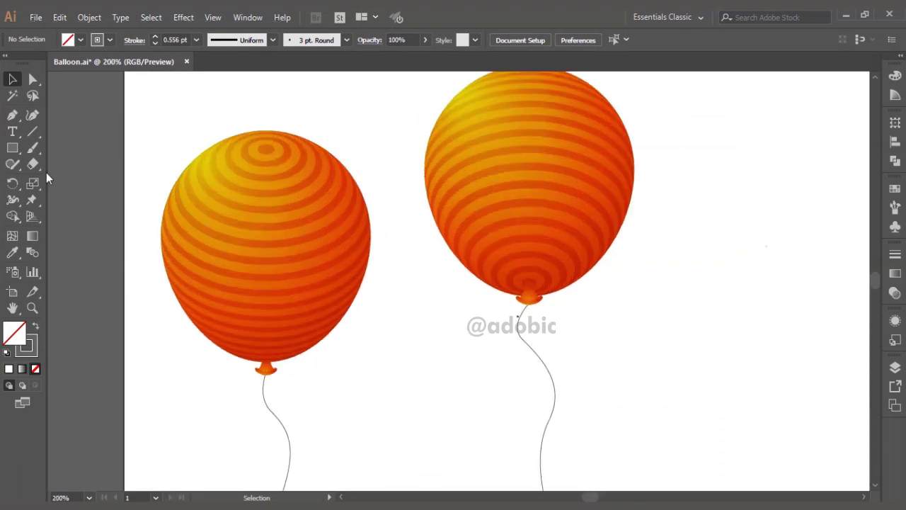
left_click_drag(13, 150, 49, 178)
left_click_drag(102, 115, 168, 249)
left_click(11, 82)
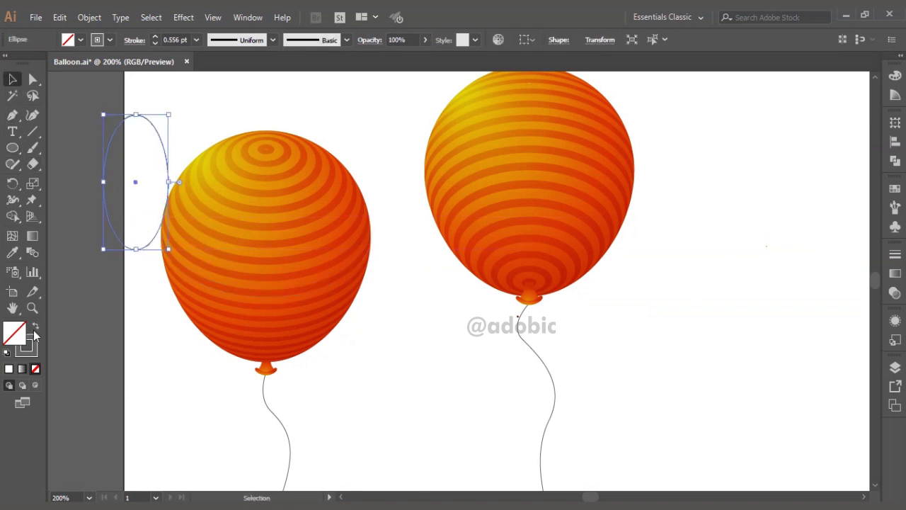
left_click(34, 328)
left_click(22, 370)
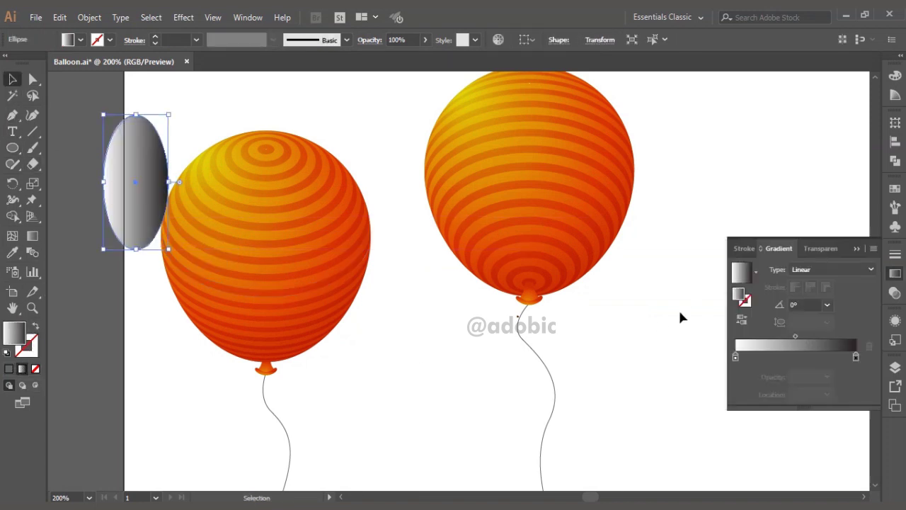
Step: Apply an orange and yellow gradient swatch to the ellipse and reduce it to one orange and one yellow stop
left_click(756, 274)
left_click(811, 251)
left_click(771, 253)
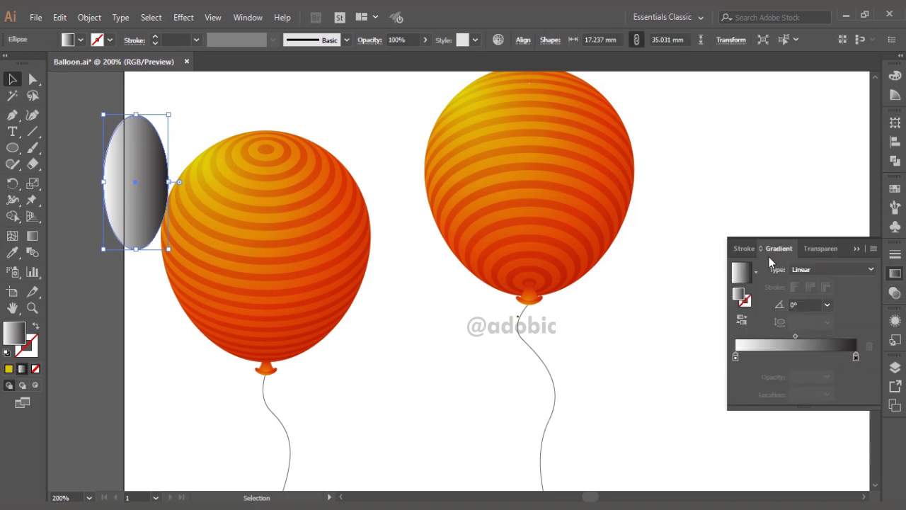
left_click(755, 274)
left_click(708, 319)
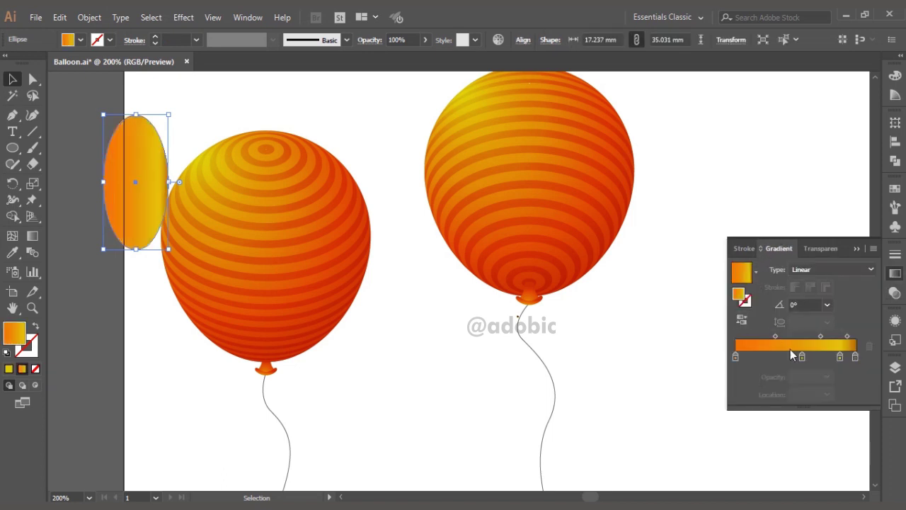
left_click_drag(803, 359, 857, 358)
Step: Change the orange stop of the ellipse's gradient to black (000000)
left_click(736, 357)
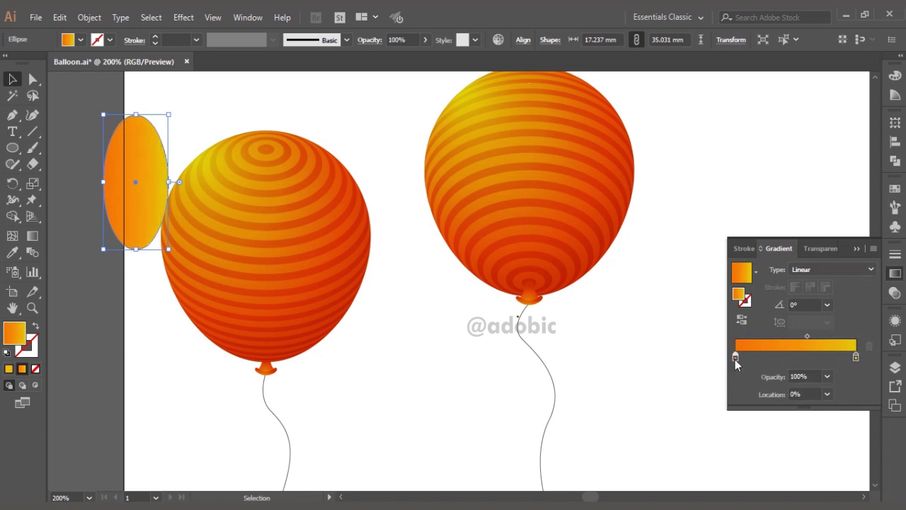
double_click(736, 358)
left_click(704, 297)
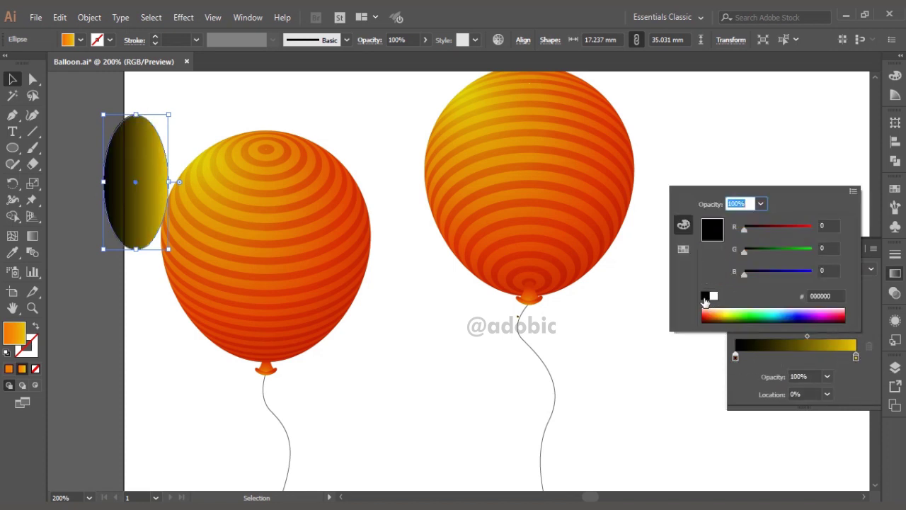
left_click(776, 353)
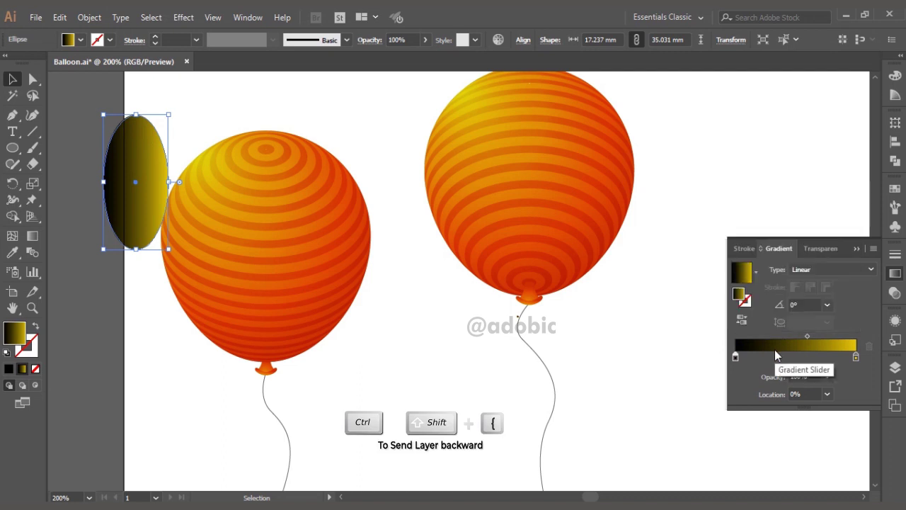
Step: Make the ellipse's gradient radial and reverse it so that yellow is at the centre and black outside
left_click(806, 272)
left_click(812, 300)
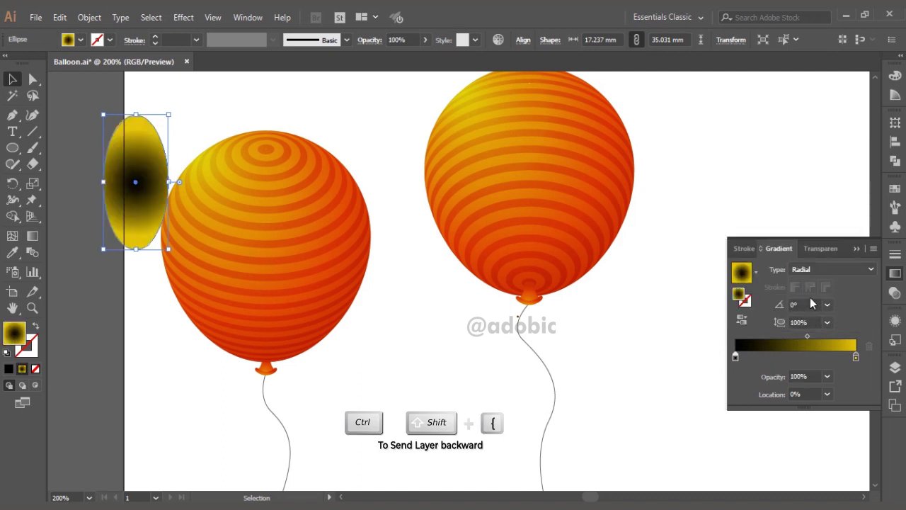
left_click(742, 319)
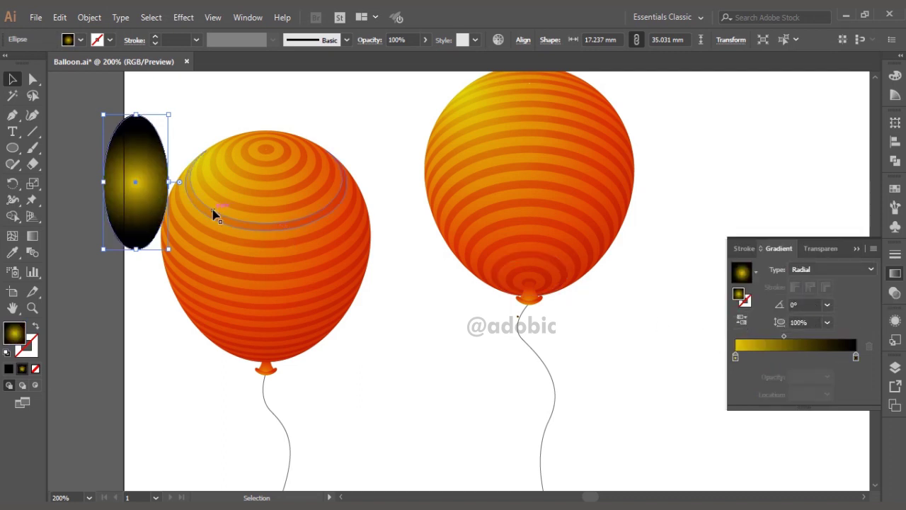
Step: Stretch the radial gradient vertically to an aspect ratio of 211.8% to match the ellipse's tall shape
key("g")
left_click_drag(134, 128, 137, 117)
left_click_drag(84, 183, 106, 183)
left_click_drag(136, 147, 141, 117)
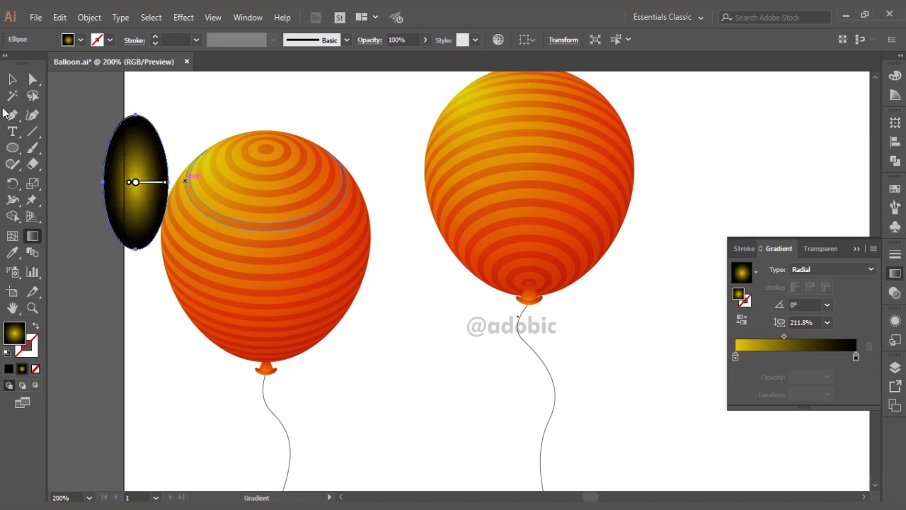
Step: Move the ellipse onto the left side of the first balloon and set its blending mode to Screen
left_click(13, 80)
left_click_drag(149, 184, 216, 232)
left_click(822, 273)
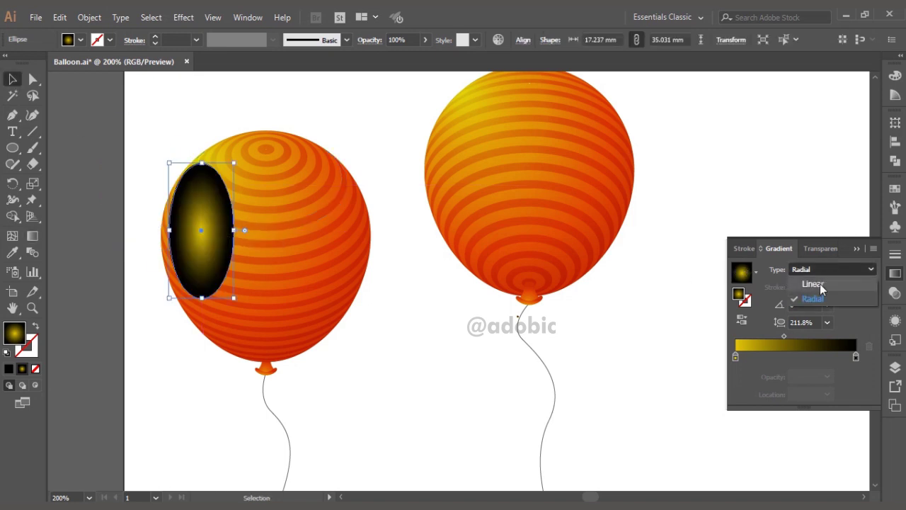
left_click(826, 249)
left_click(826, 250)
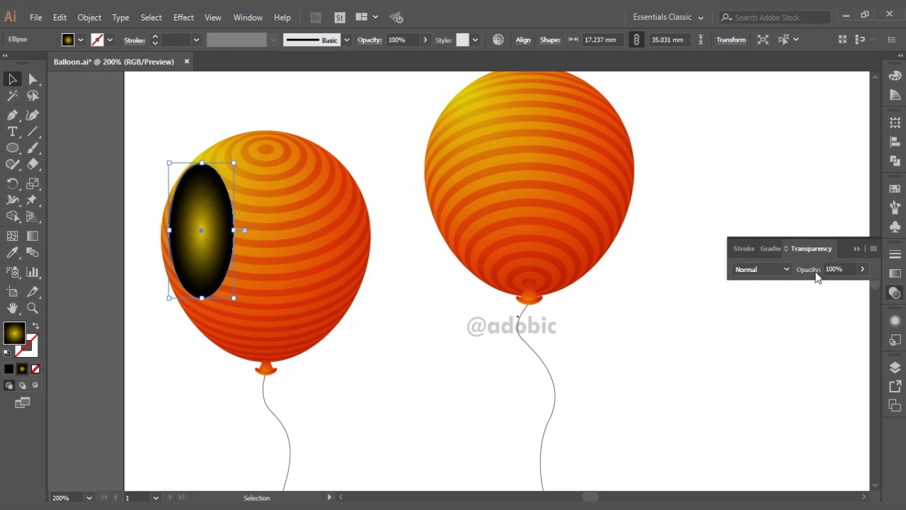
left_click(784, 267)
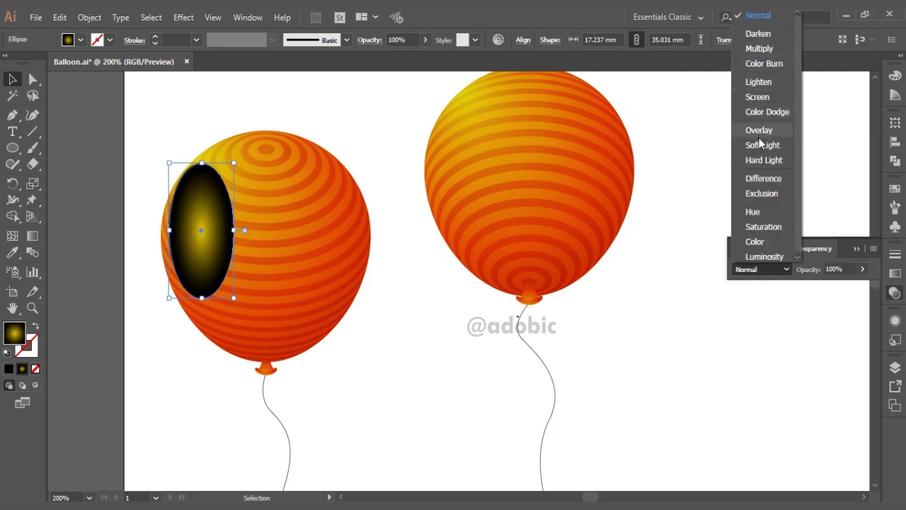
left_click(759, 97)
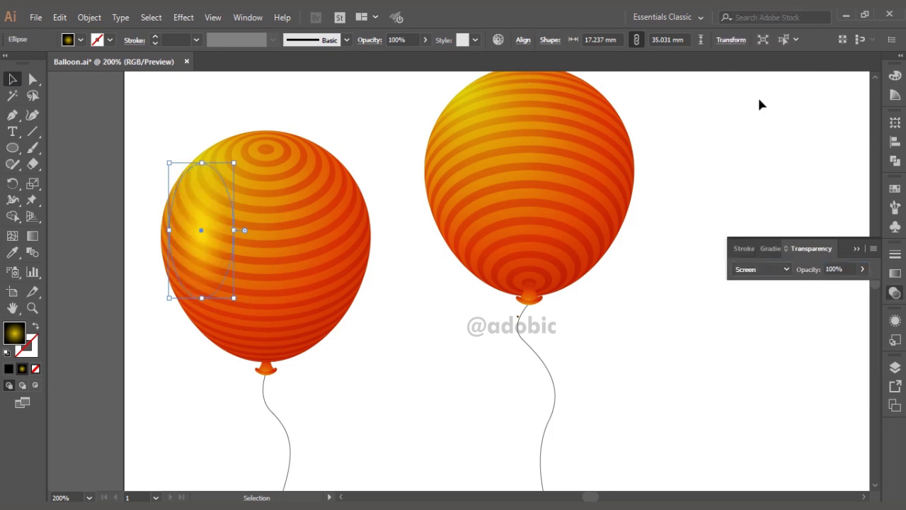
Step: Rotate the highlight ellipse clockwise and shift it to follow the first balloon's upper-left curve
left_click_drag(233, 231, 223, 215)
left_click_drag(273, 143, 288, 159)
left_click_drag(265, 230, 220, 210)
left_click(382, 311)
Step: Adjust the highlight ellipse's length, width and tilt on the first balloon to about 22.3 by 36.7 mm
left_click_drag(205, 276, 205, 262)
left_click_drag(188, 133, 190, 140)
left_click_drag(258, 214, 248, 212)
left_click_drag(267, 150, 276, 161)
left_click_drag(249, 218, 261, 224)
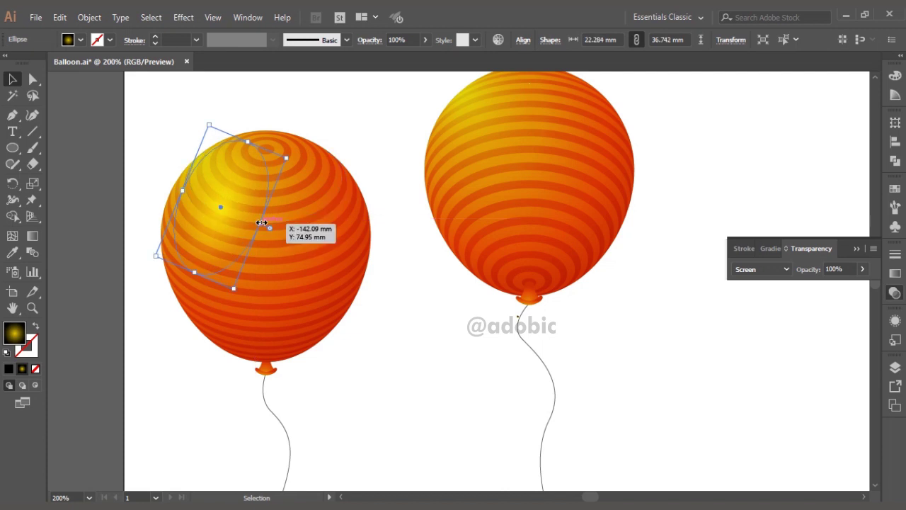
Step: Nudge the highlight ellipse slightly towards the first balloon's left edge
left_click(430, 313)
scroll(323, 309, "down", 1)
left_click_drag(248, 240, 240, 239)
left_click(386, 306)
scroll(376, 319, "down", 2)
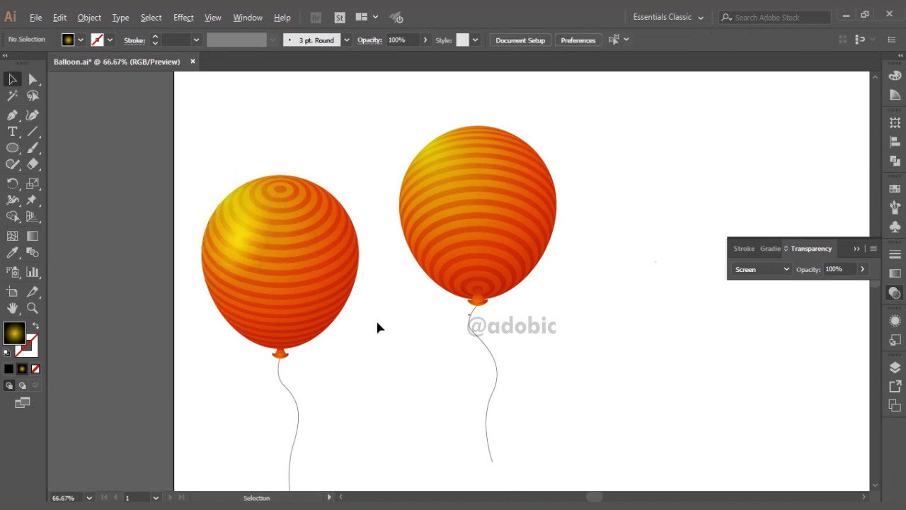
Step: Reduce the highlight ellipse's opacity to 64%
scroll(346, 333, "up", 2)
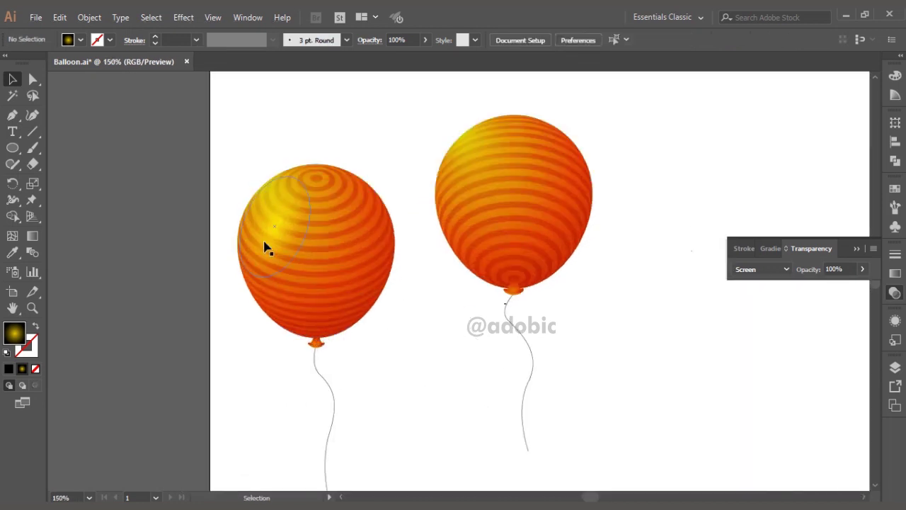
left_click(267, 248)
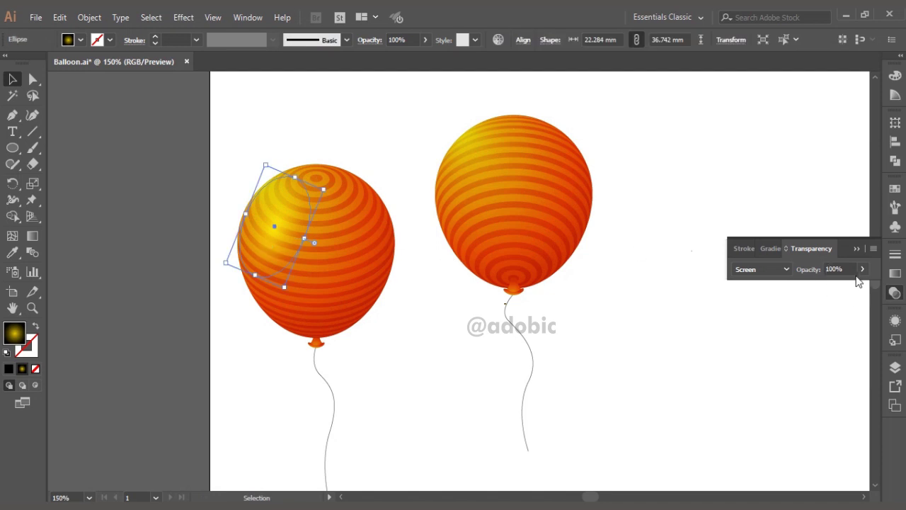
left_click(863, 270)
left_click_drag(846, 287, 844, 288)
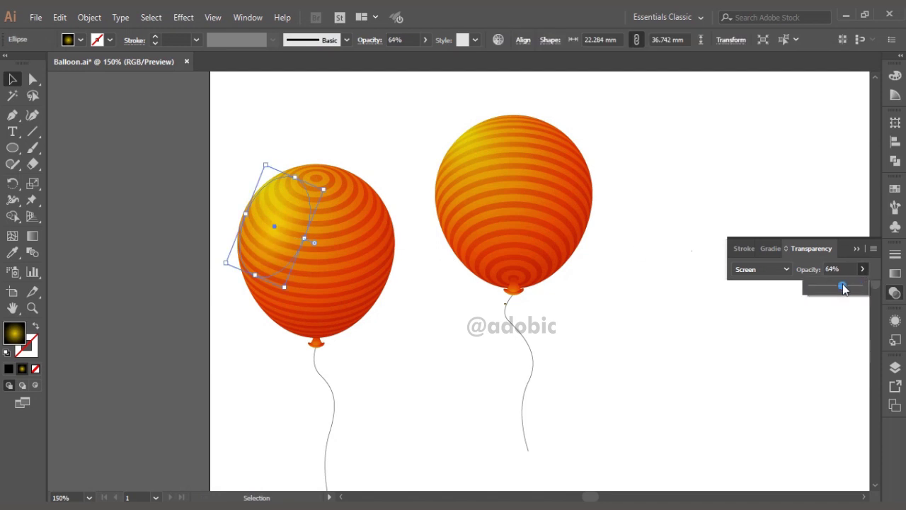
left_click(565, 303)
left_click(461, 336)
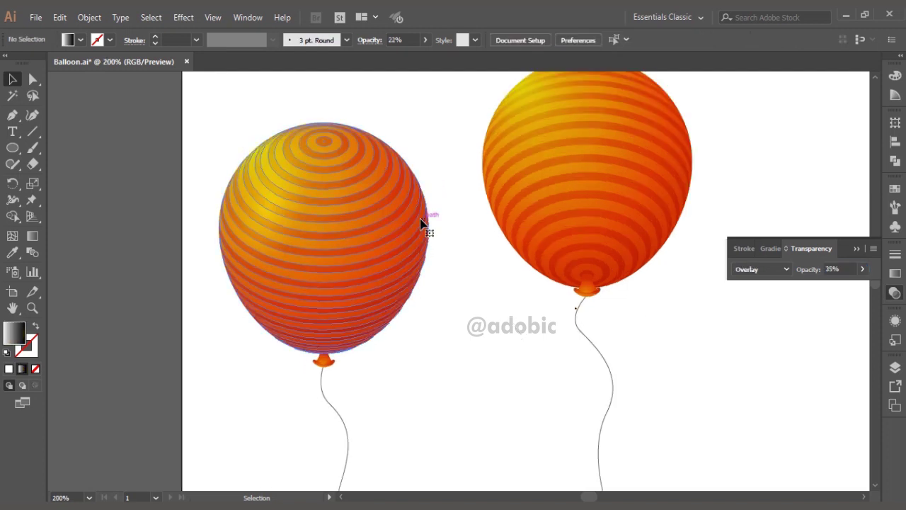
Step: Copy the first balloon's body and paste the copy in place directly in front of it
left_click(421, 224)
scroll(421, 225, "up", 2)
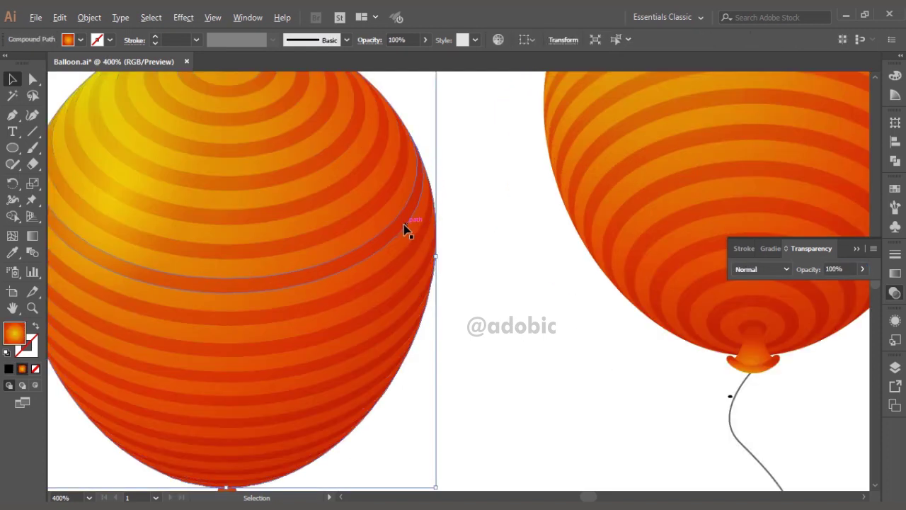
scroll(408, 231, "down", 1)
left_click(62, 19)
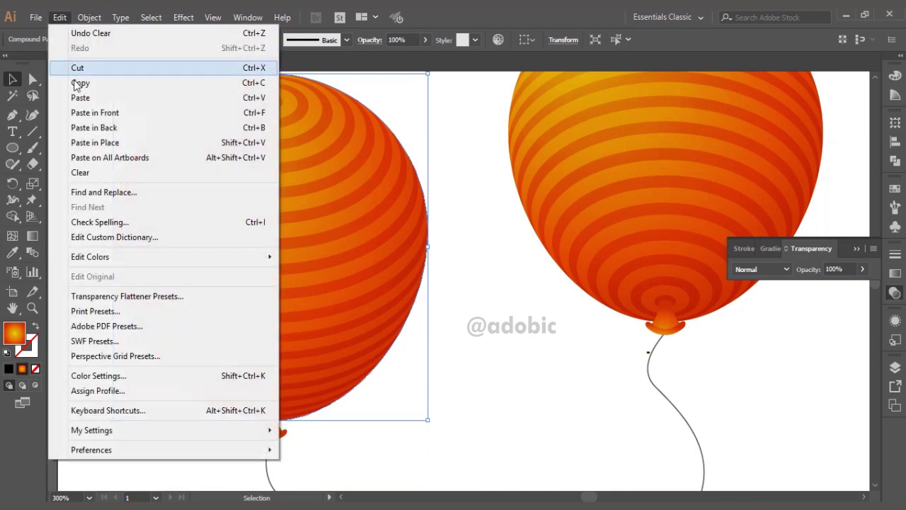
left_click(95, 84)
left_click(61, 17)
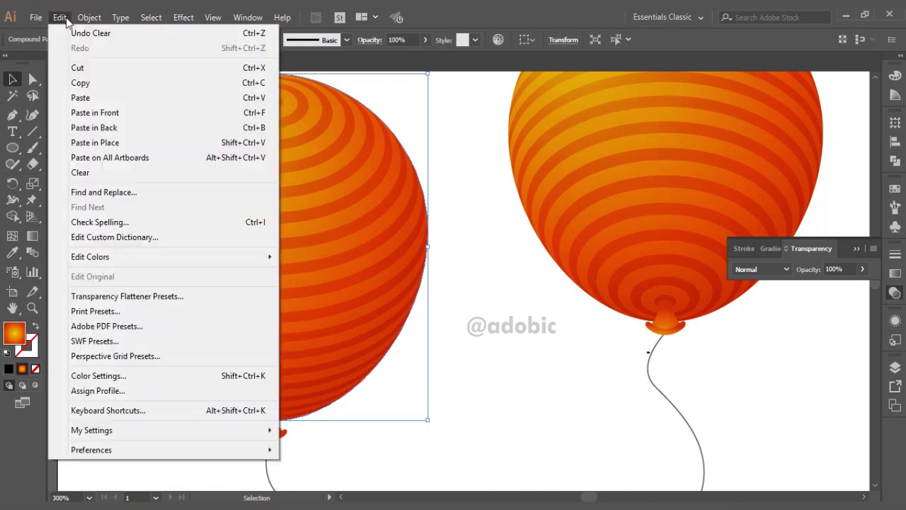
left_click(125, 133)
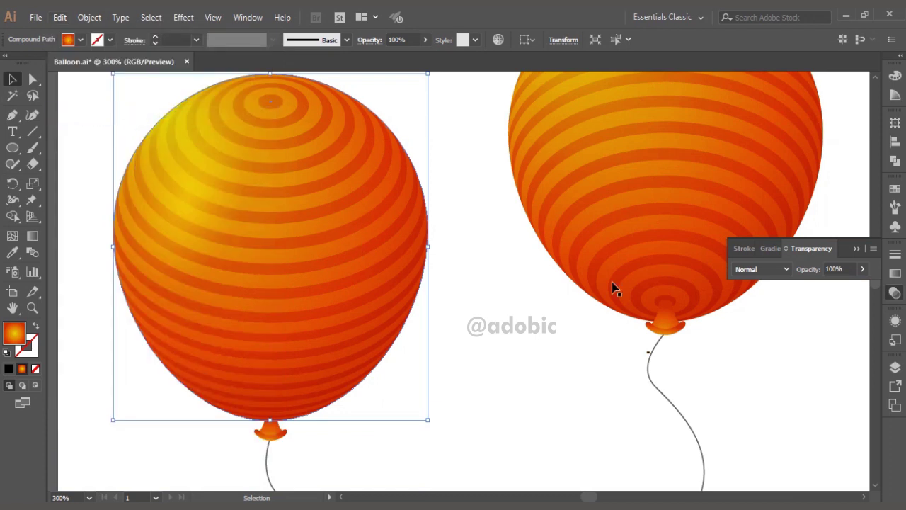
Step: Fill the pasted body copy with the White, Black gradient preset
left_click(769, 248)
left_click(756, 274)
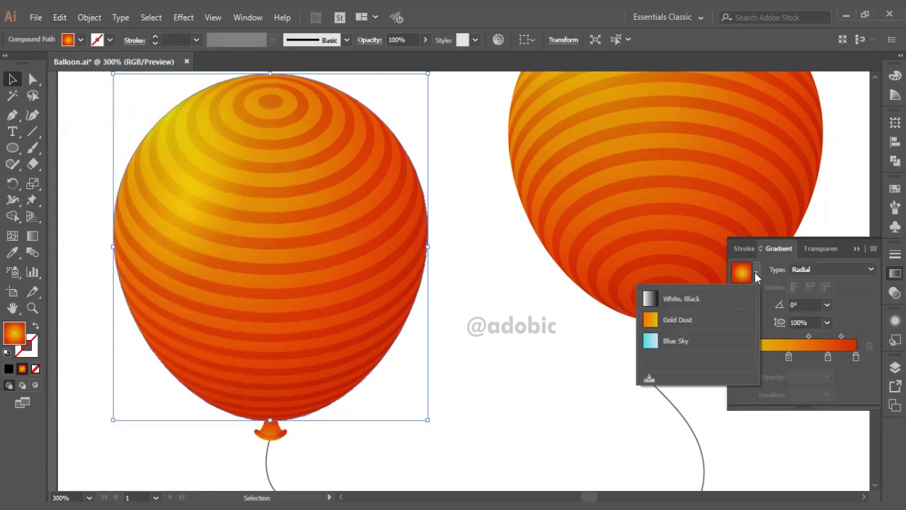
left_click(701, 306)
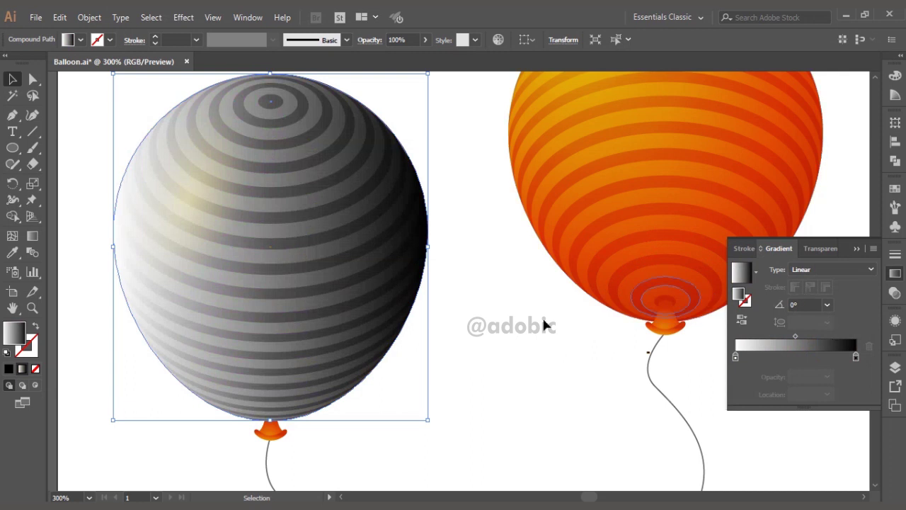
Step: Redirect the body copy's linear gradient to about -46.4°, running from white near the centre to black at the lower-right edge
key("g")
mouse_move(364, 364)
left_mouse_down()
mouse_move(300, 259)
mouse_move(269, 236)
left_mouse_up()
left_click_drag(289, 194, 392, 360)
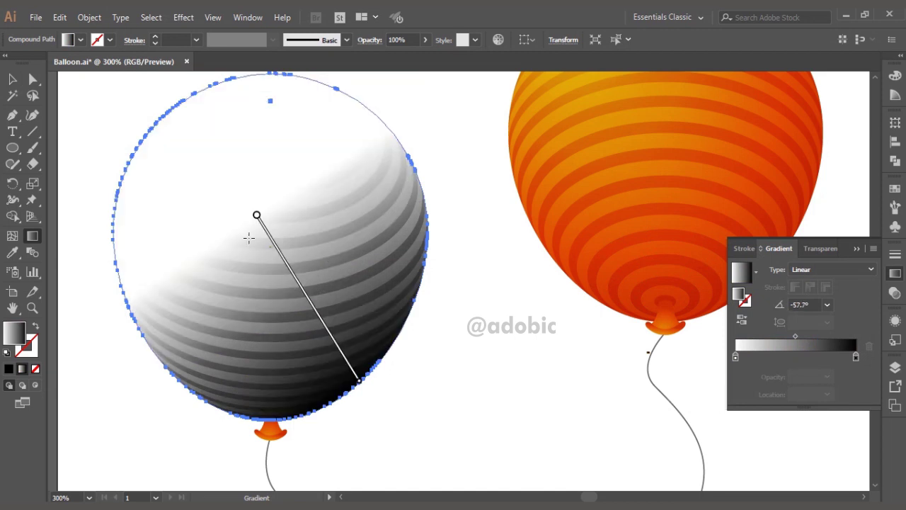
left_click_drag(244, 238, 370, 368)
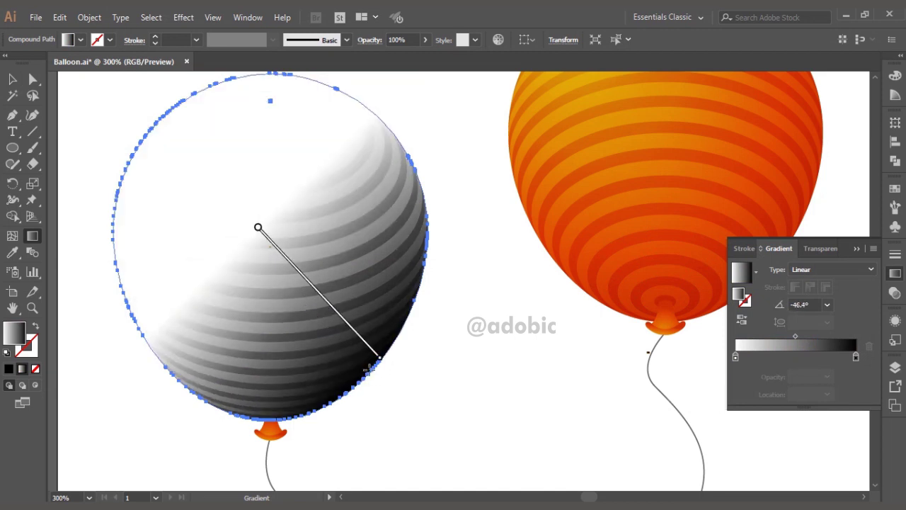
left_click(12, 81)
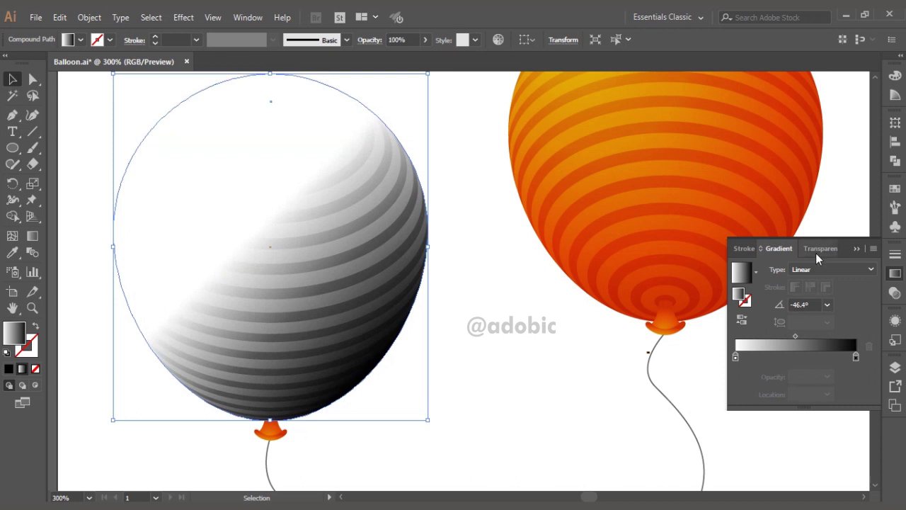
Step: Set the gradient body copy to Multiply blending at 26% opacity as shading for the first balloon
left_click(817, 249)
left_click(760, 273)
left_click(760, 49)
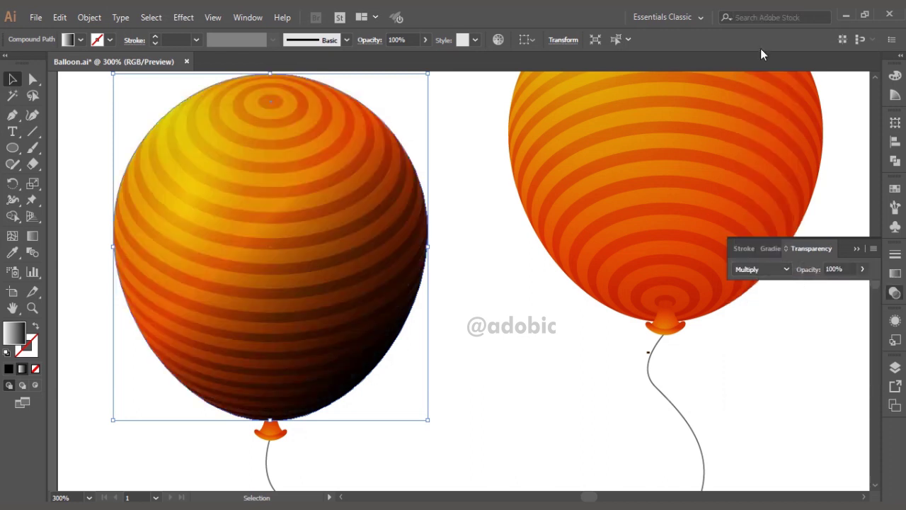
left_click_drag(853, 281, 826, 287)
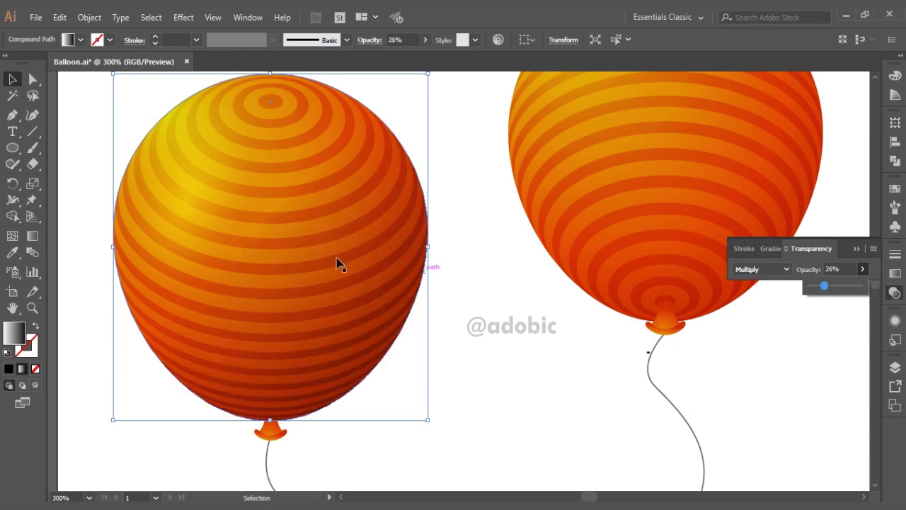
key("Return")
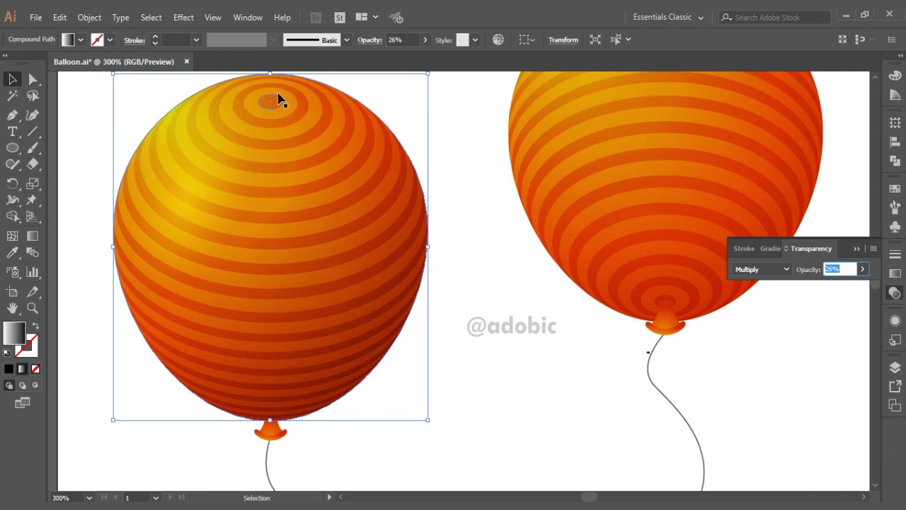
scroll(188, 201, "up", 1)
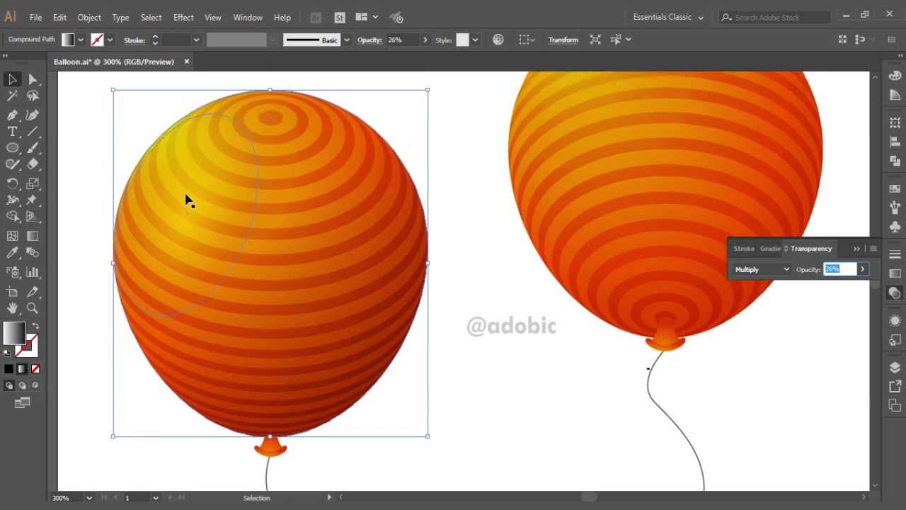
left_click(427, 112)
left_click(300, 118)
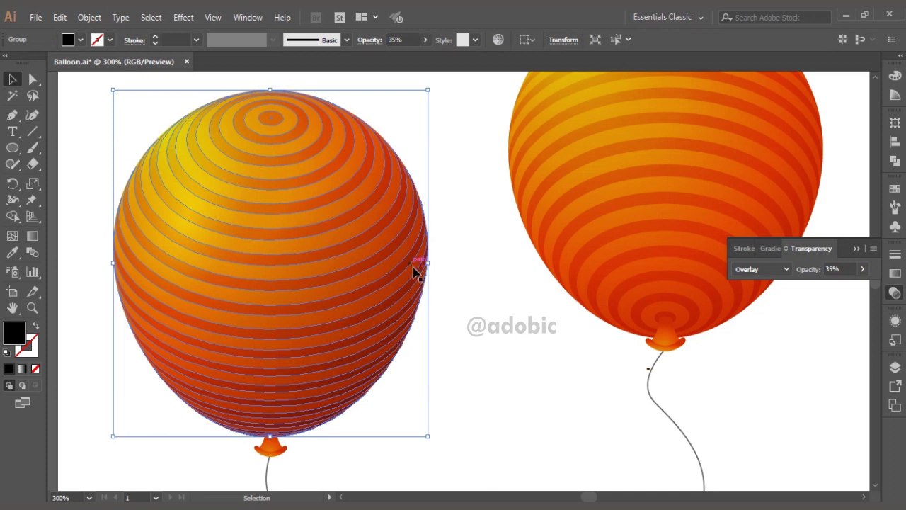
left_click(163, 177)
left_click(21, 80)
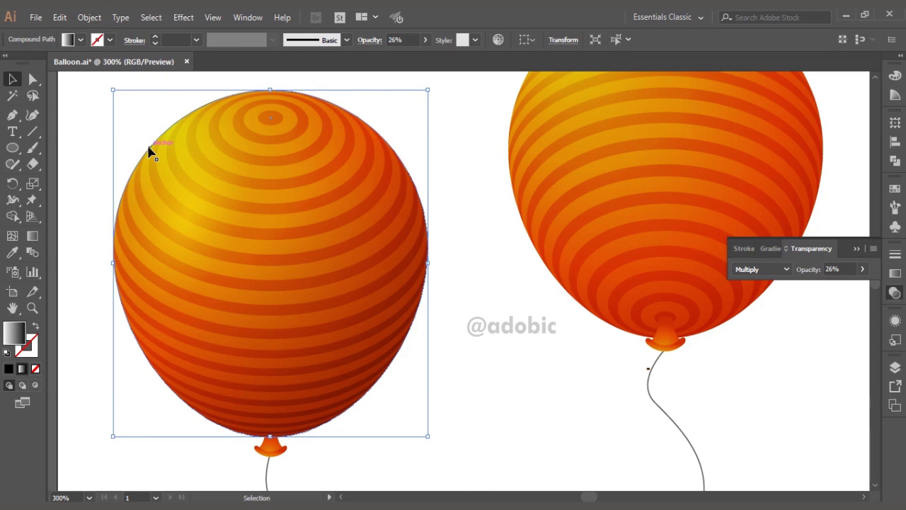
key("plus")
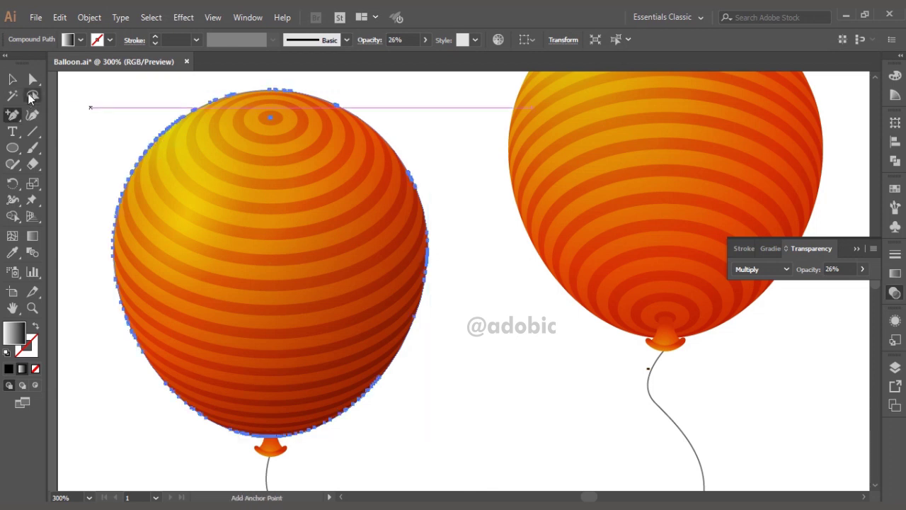
key("v")
left_click(69, 85)
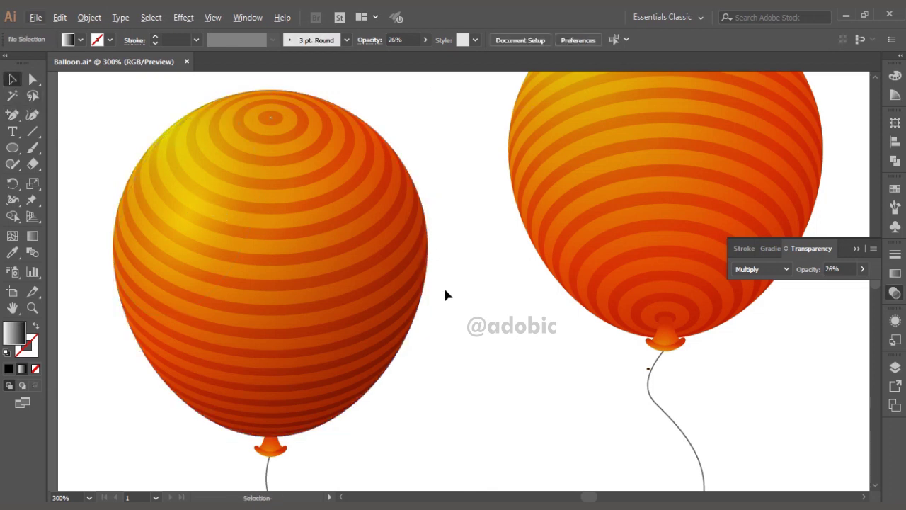
scroll(441, 291, "down", 3)
scroll(461, 302, "down", 1)
left_click_drag(488, 305, 333, 243)
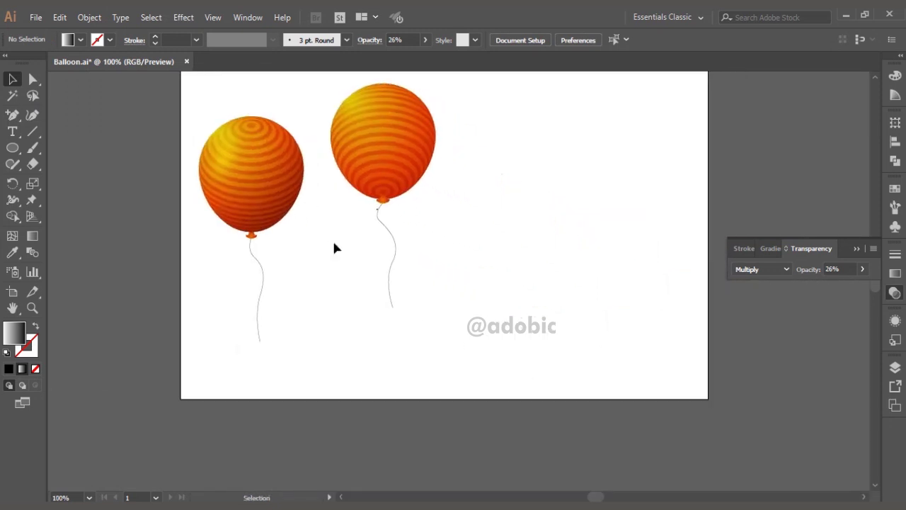
scroll(336, 247, "up", 1)
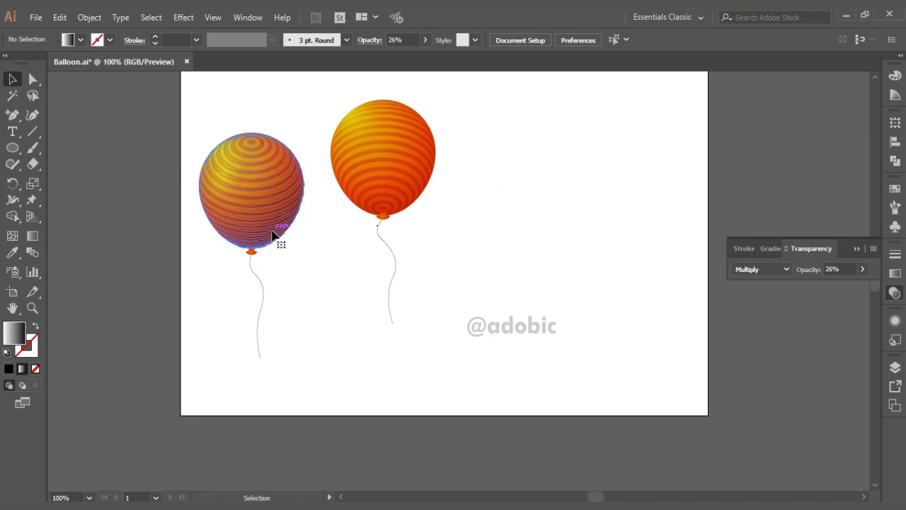
Step: Select the Multiply shading shape on the first balloon instead of its stripe group
left_click(291, 227)
left_click(300, 227)
left_click(296, 225)
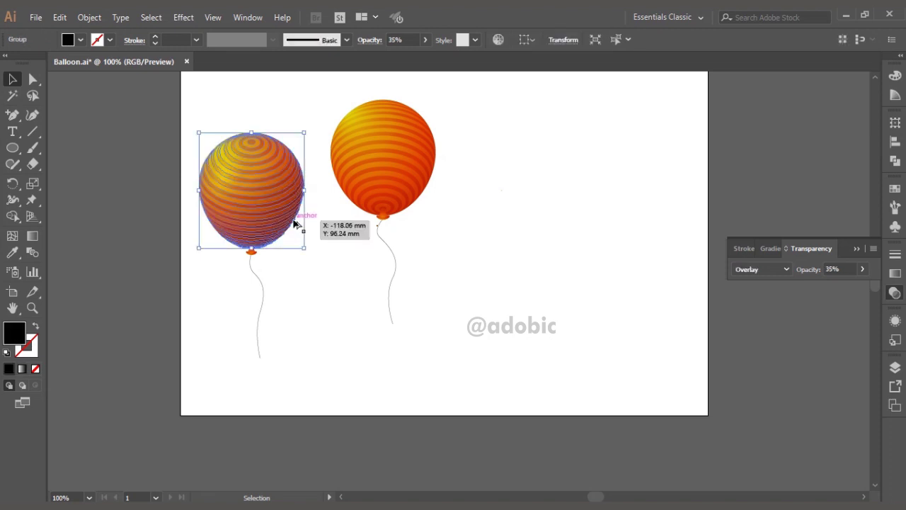
scroll(299, 218, "up", 3)
left_click(303, 198)
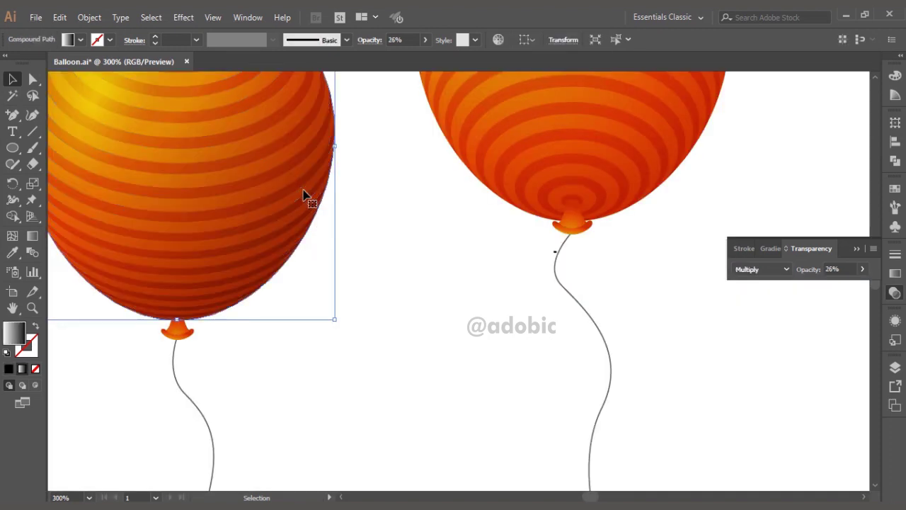
scroll(279, 240, "down", 2)
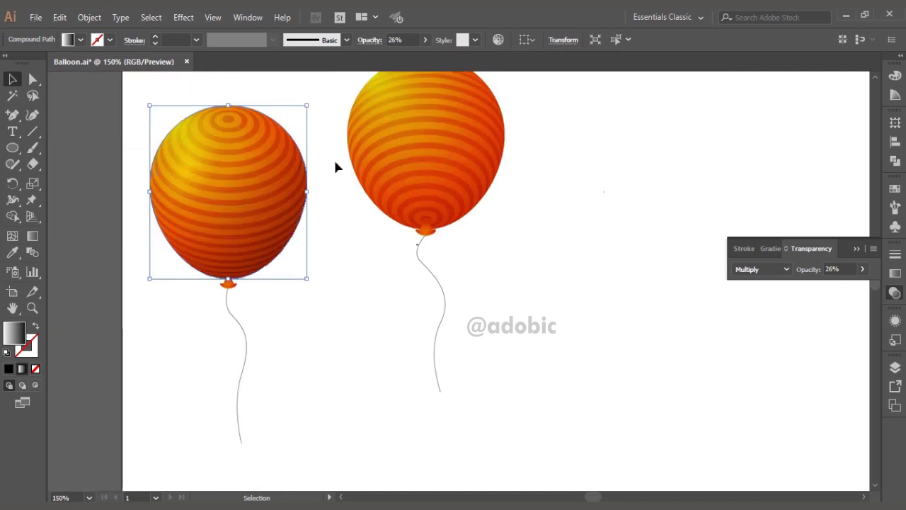
scroll(236, 154, "up", 2)
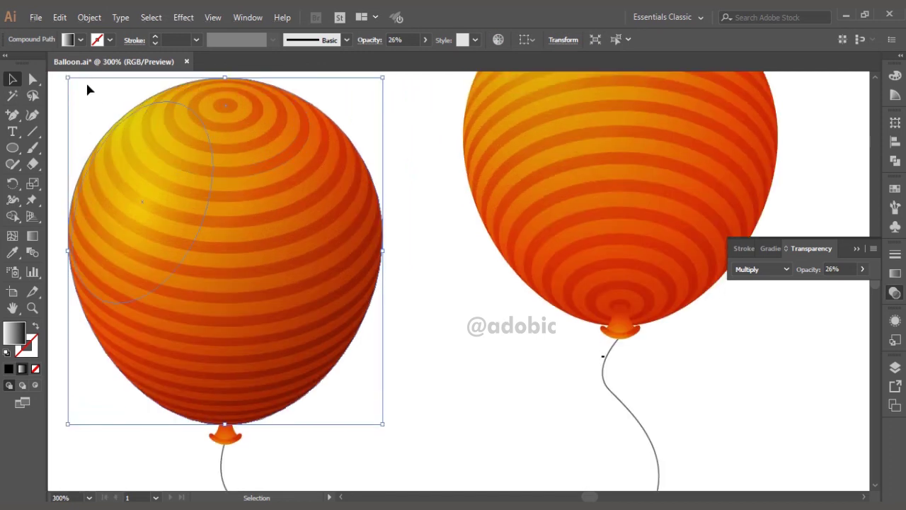
Step: Simplify the shading shape's path with preview on, raising Curve Precision to at least 95%
left_click(32, 79)
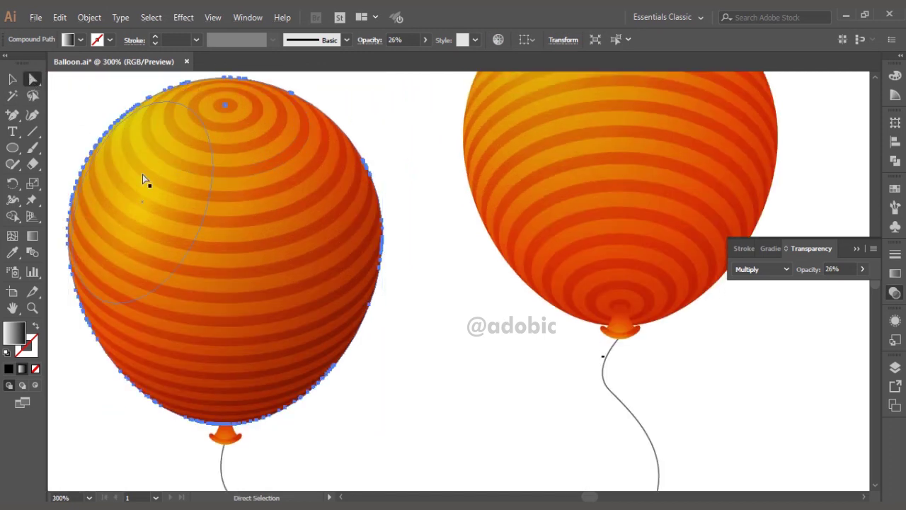
scroll(182, 189, "up", 2)
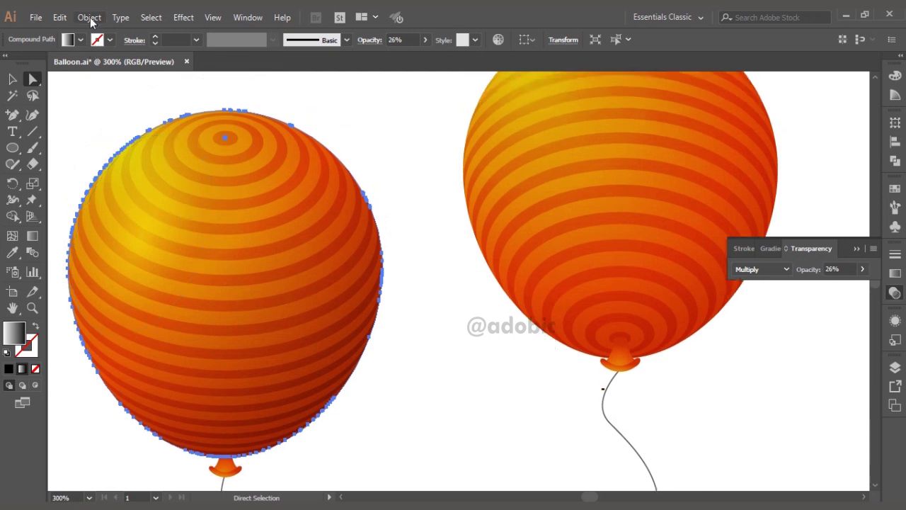
left_click(89, 17)
mouse_move(225, 310)
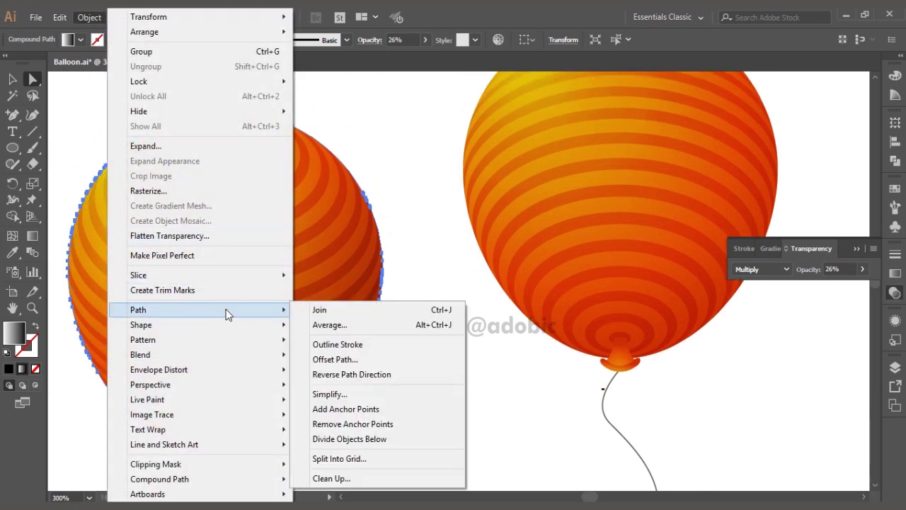
left_click(409, 395)
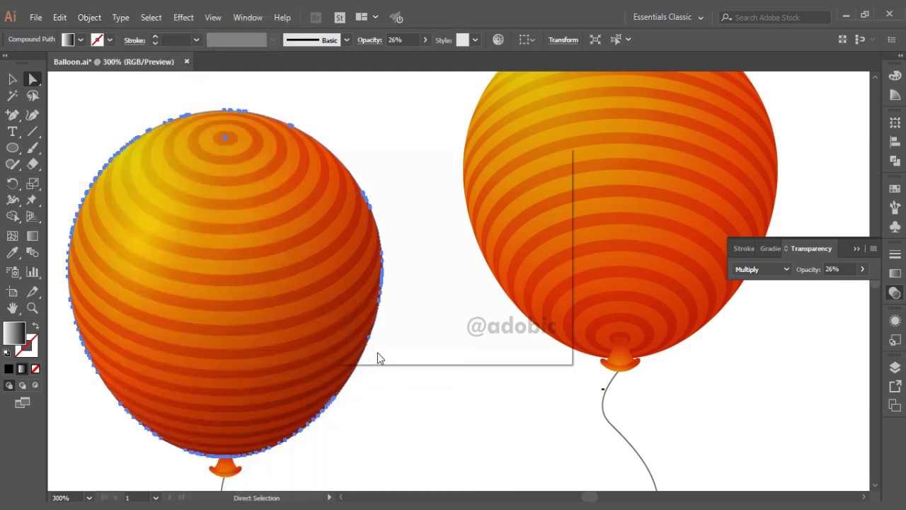
left_click(370, 333)
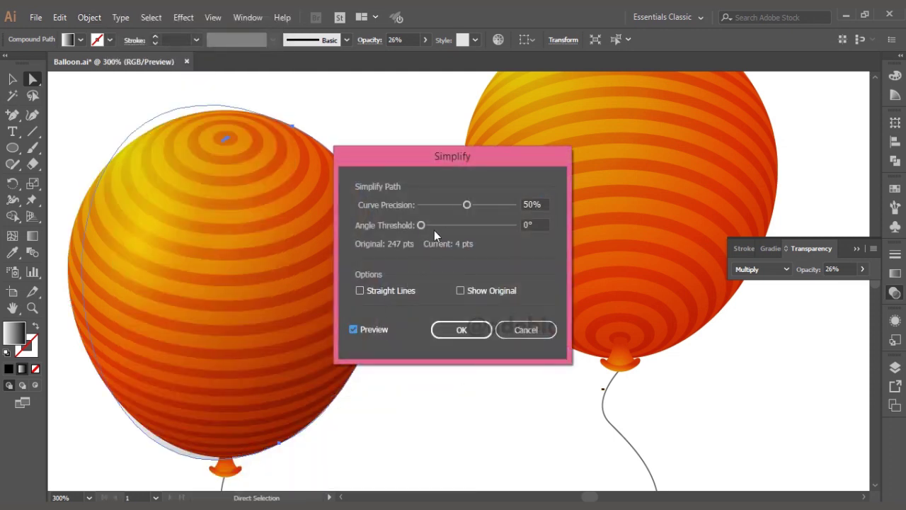
left_click_drag(460, 203, 510, 209)
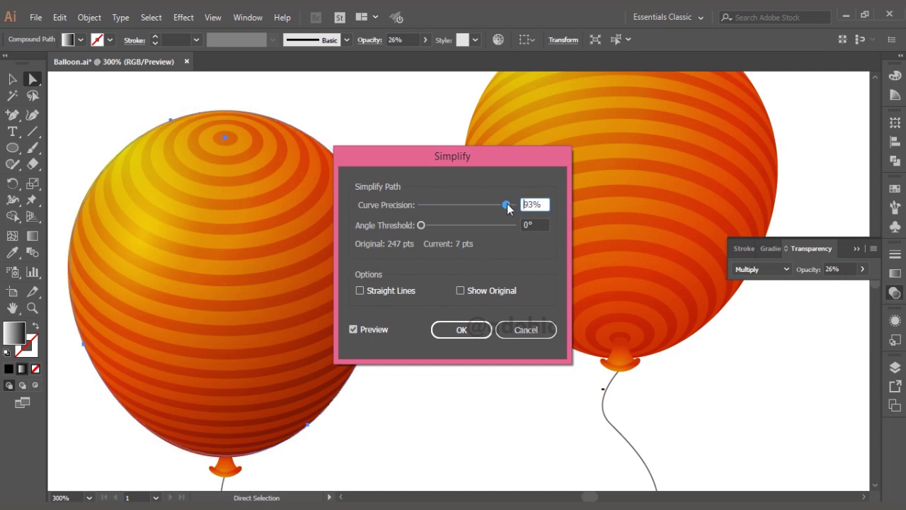
left_click_drag(499, 162, 611, 149)
left_click_drag(619, 193, 621, 195)
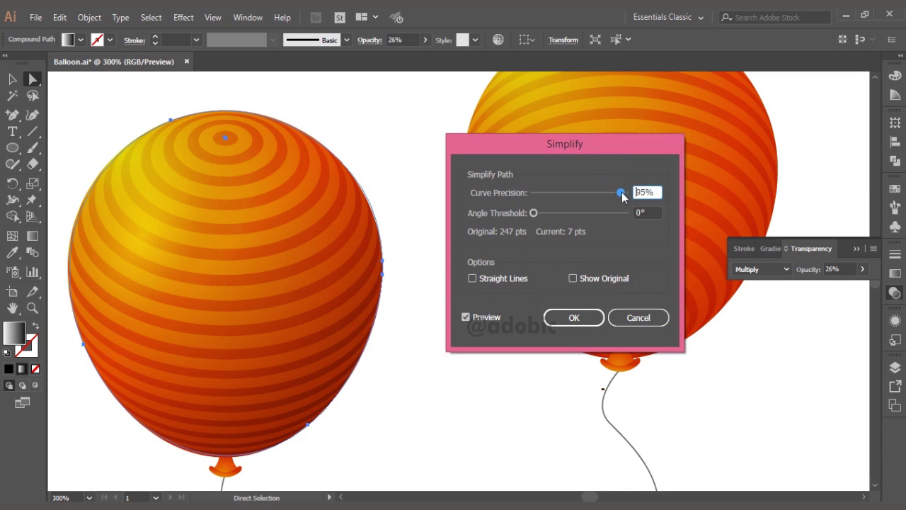
left_click(592, 322)
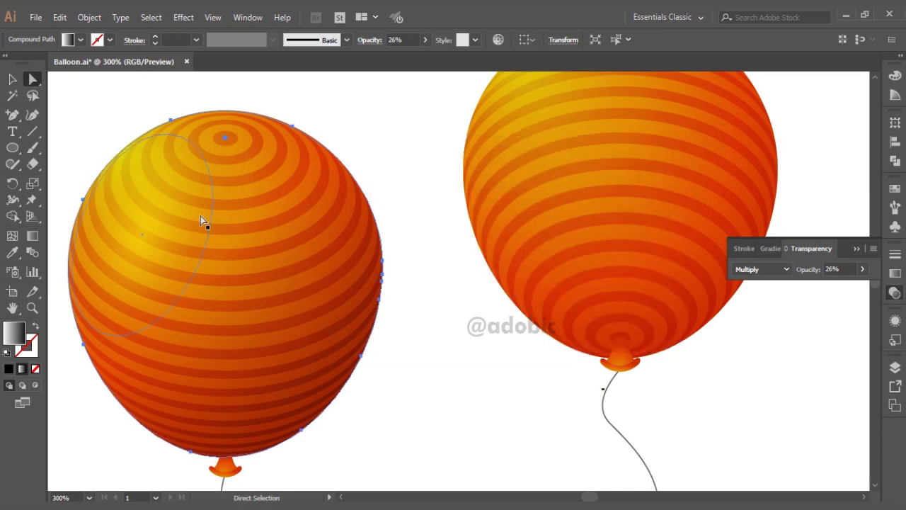
Step: Pull the shading shape's upper-left outline inward so the shading dips below the first balloon's top, and deselect it
left_click_drag(172, 124, 209, 189)
left_click(13, 79)
left_click(451, 172)
Step: Copy the highlight ellipse onto the second balloon's upper-left side and scale it to about 18.4 by 30.4 mm
scroll(419, 236, "down", 1)
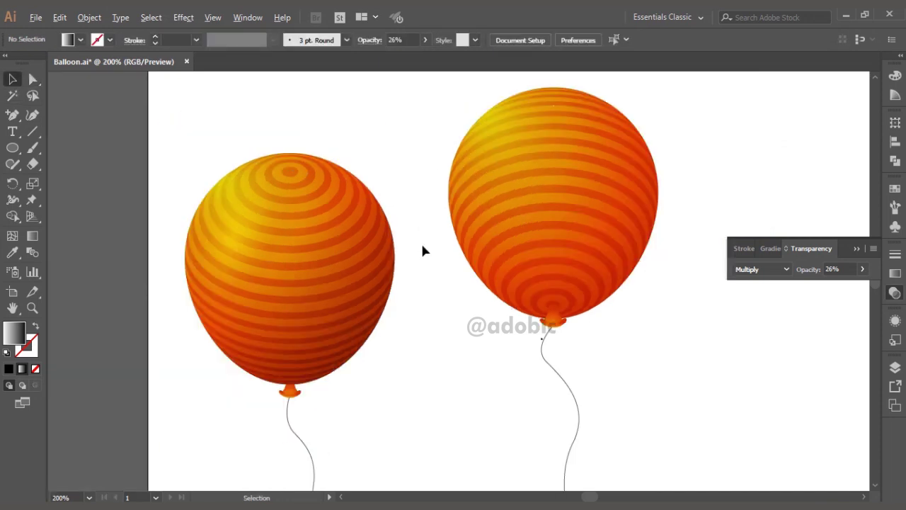
left_click_drag(245, 222, 529, 163)
left_click_drag(555, 192, 515, 141)
left_click(690, 253)
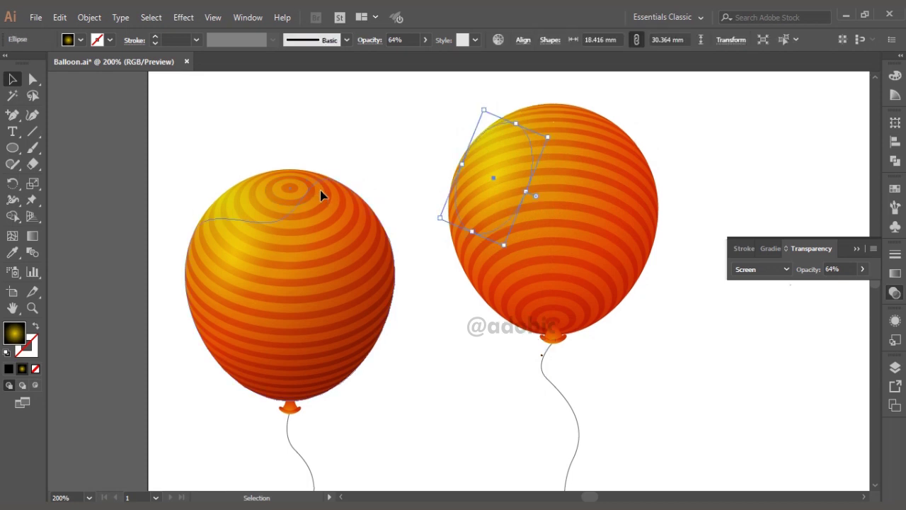
Step: Copy the first balloon's shading shape onto the second balloon and align it with the body
left_click_drag(320, 191, 588, 129)
key("a")
key("v")
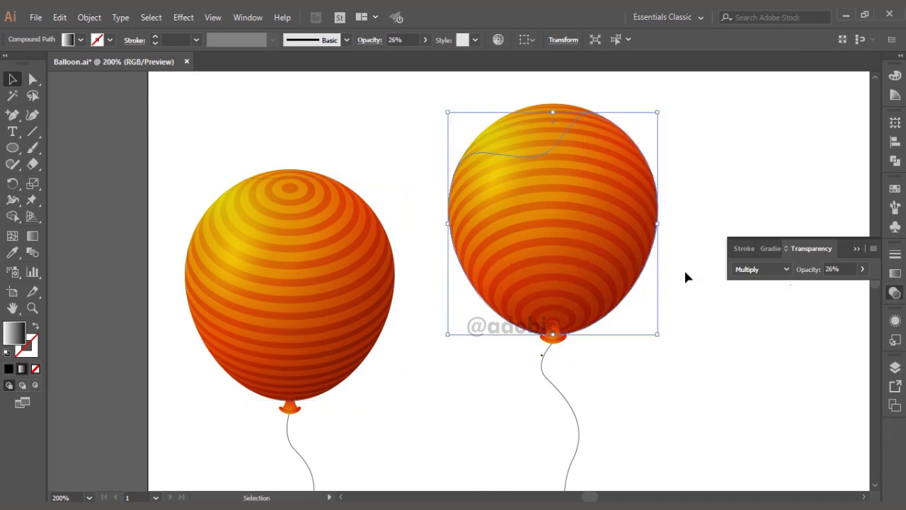
left_click(685, 275)
Step: Duplicate the complete first balloon with its string to the right of the second balloon
key("ctrl+1")
left_click_drag(188, 147, 314, 420)
left_click_drag(276, 300, 545, 301)
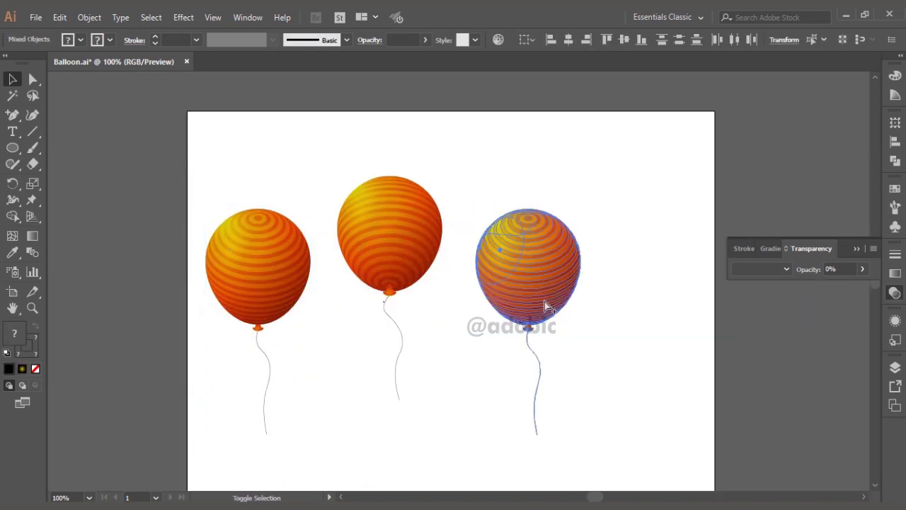
Step: Recolor the third balloon's striped body by rotating its linked gradient colors together on the color wheel to violet, magenta and red
left_click(633, 282)
scroll(508, 232, "up", 5)
left_click(534, 120)
left_click(533, 120, "ctrl")
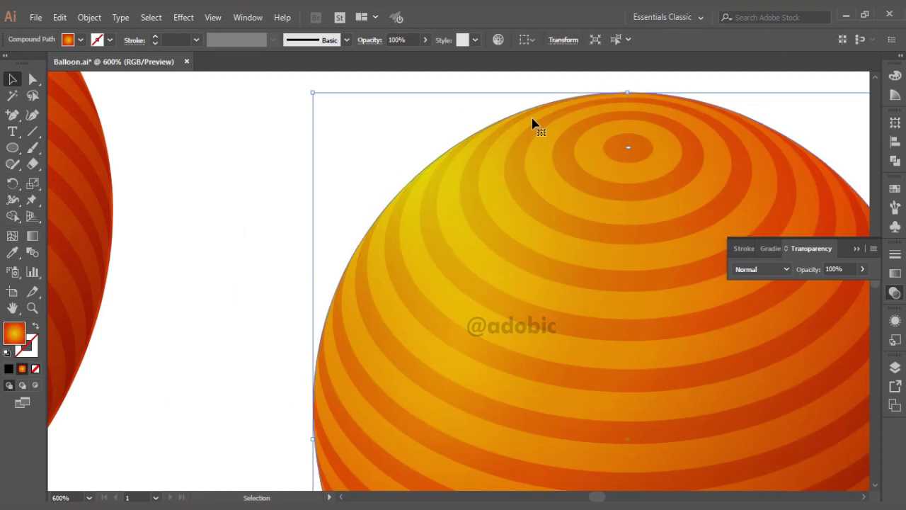
scroll(526, 288, "down", 2)
key("space")
left_click_drag(581, 310, 422, 195)
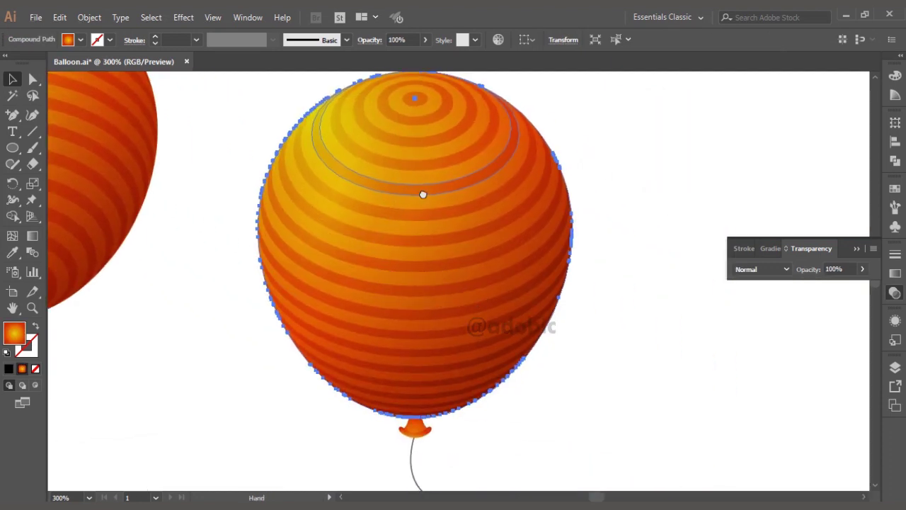
key("space")
left_click_drag(447, 236, 430, 265)
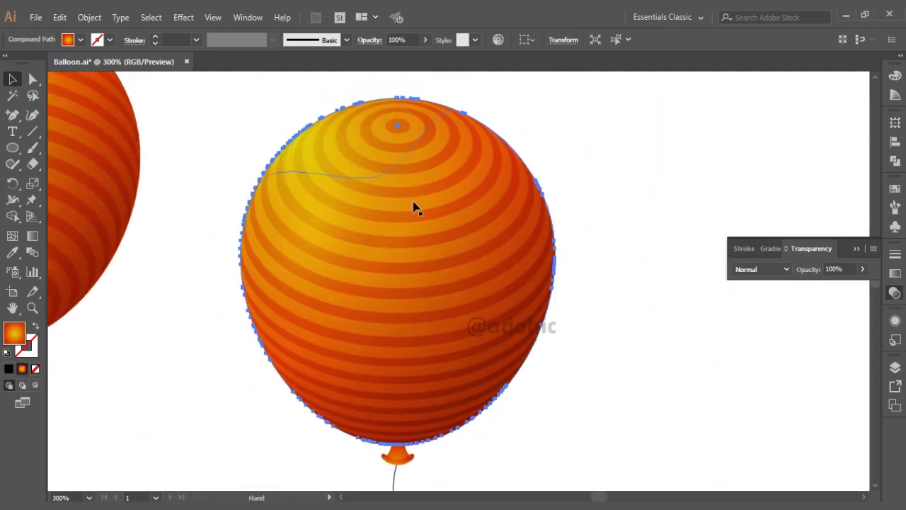
left_click(498, 39)
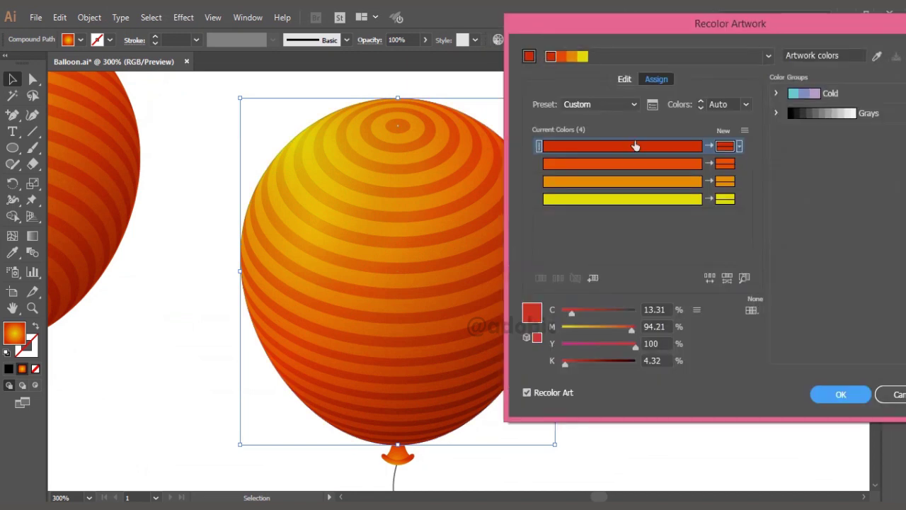
left_click(625, 79)
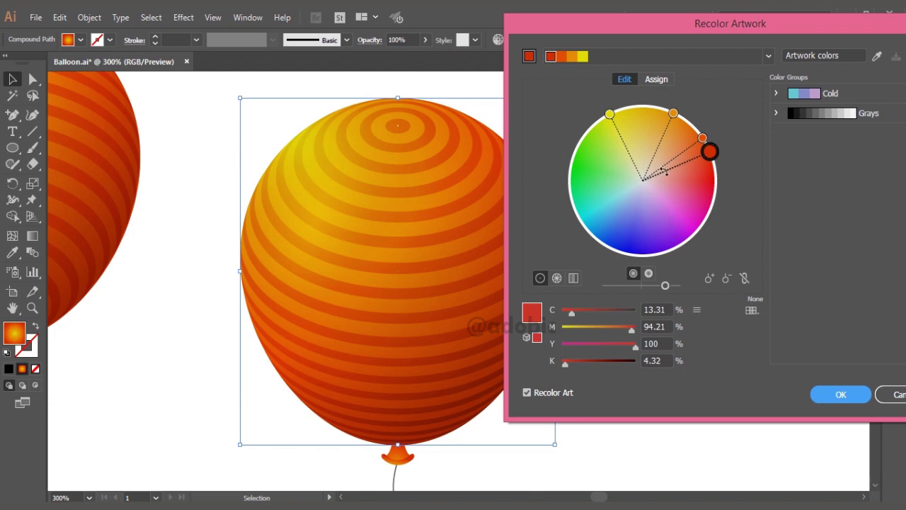
left_click(742, 279)
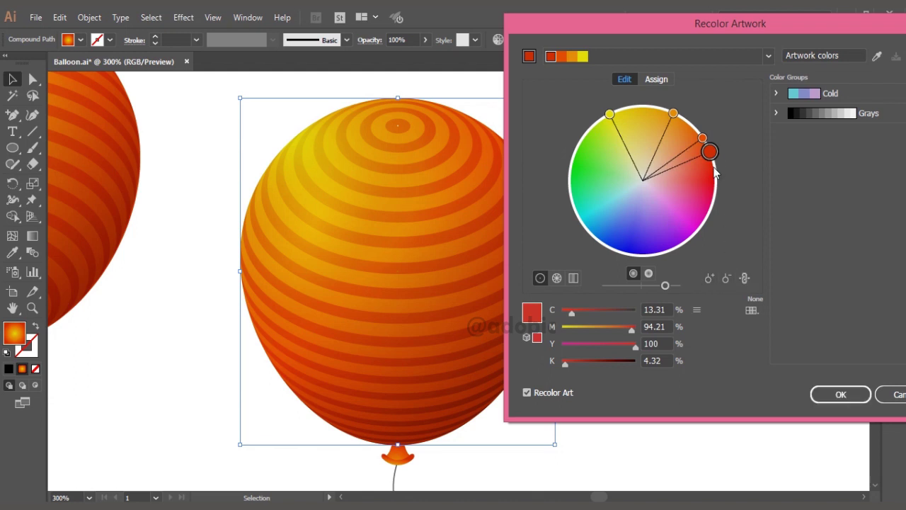
mouse_move(710, 152)
left_mouse_down()
mouse_move(712, 210)
mouse_move(629, 256)
mouse_move(672, 256)
left_mouse_up()
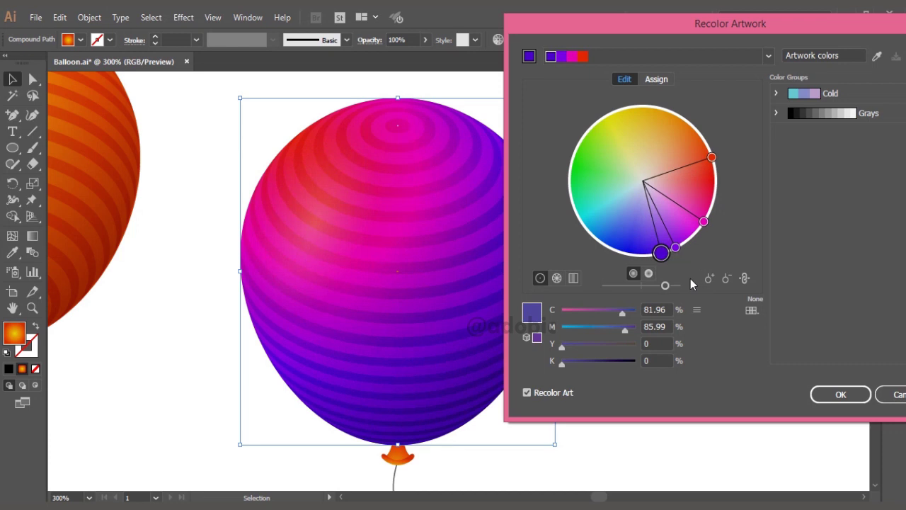
Step: Shift the body's individual gradient colors to cyan, two mid blues and blue-violet, then apply the recoloring and deselect the body
mouse_move(712, 157)
left_mouse_down()
mouse_move(708, 190)
mouse_move(668, 239)
mouse_move(637, 247)
mouse_move(584, 225)
left_mouse_up()
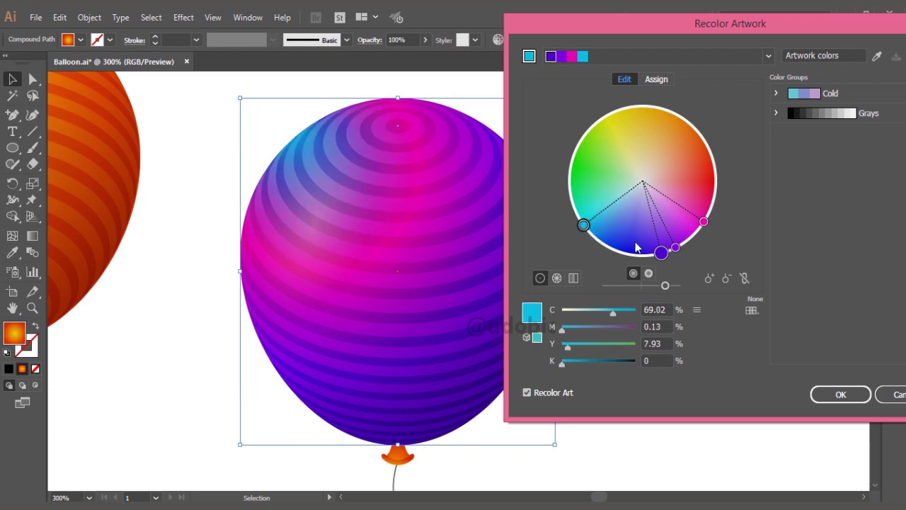
left_click_drag(675, 248, 623, 248)
mouse_move(705, 224)
left_mouse_down()
mouse_move(617, 240)
mouse_move(618, 225)
mouse_move(623, 247)
mouse_move(628, 239)
mouse_move(653, 246)
left_mouse_up()
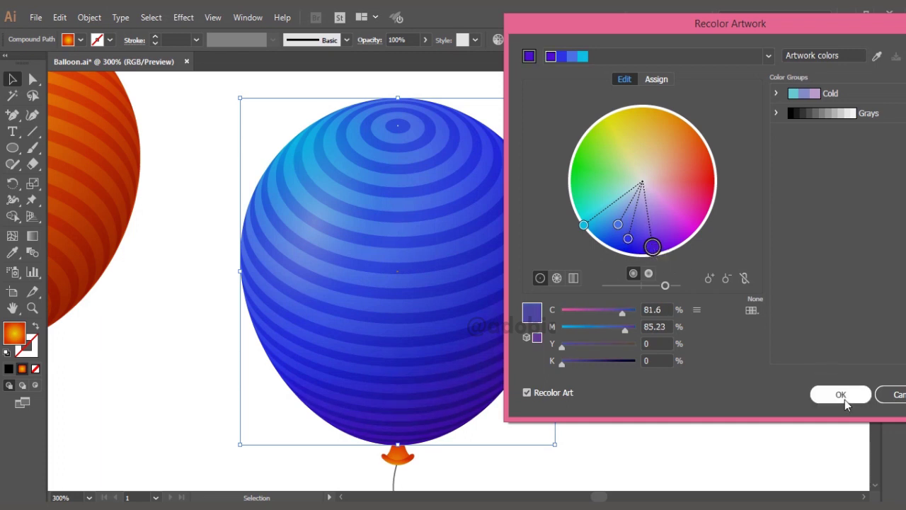
left_click(842, 395)
left_click(628, 266)
Step: Recolor the third balloon's knot with Recolor Artwork, moving its three orange-red gradient colors to blue shades, and deselect it
key("ctrl+minus")
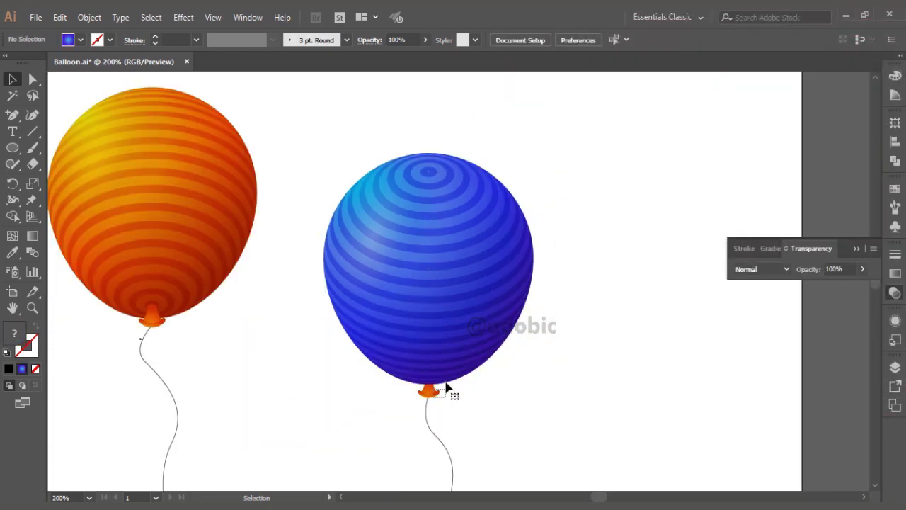
left_click(432, 390)
left_click(501, 42)
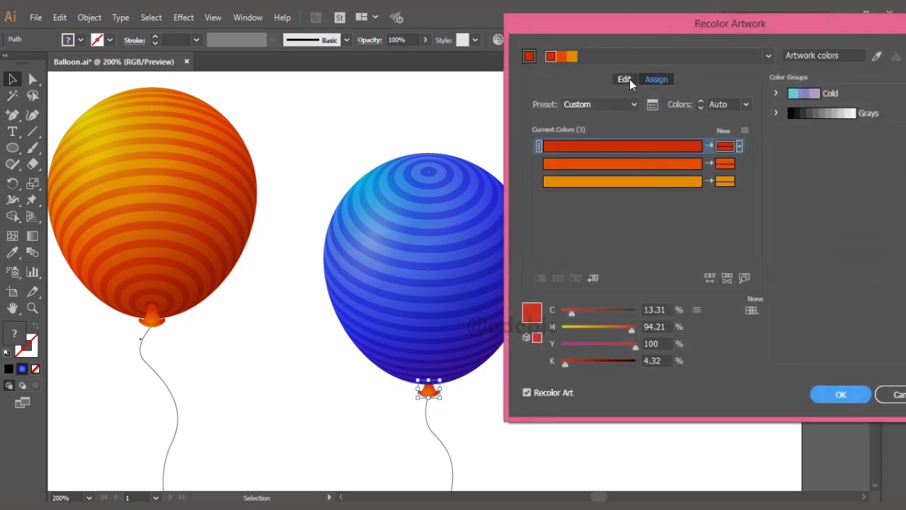
left_click(628, 79)
left_click_drag(710, 151, 635, 250)
left_click_drag(704, 144, 632, 243)
left_click_drag(674, 114, 642, 240)
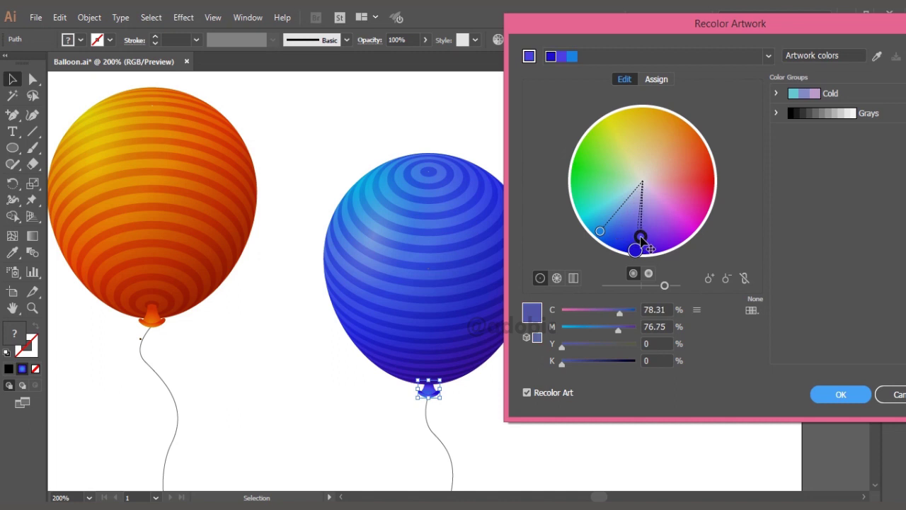
left_click(826, 400)
left_click(625, 388)
Step: Set the opacity of the blue balloon's Screen highlight ellipse to 55% and deselect it
scroll(447, 401, "up", 4)
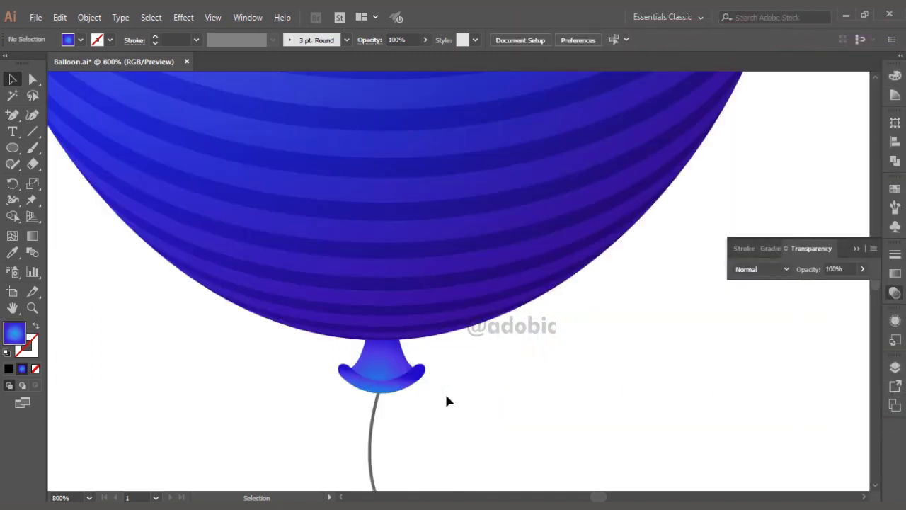
key("ctrl+0")
left_click(512, 228)
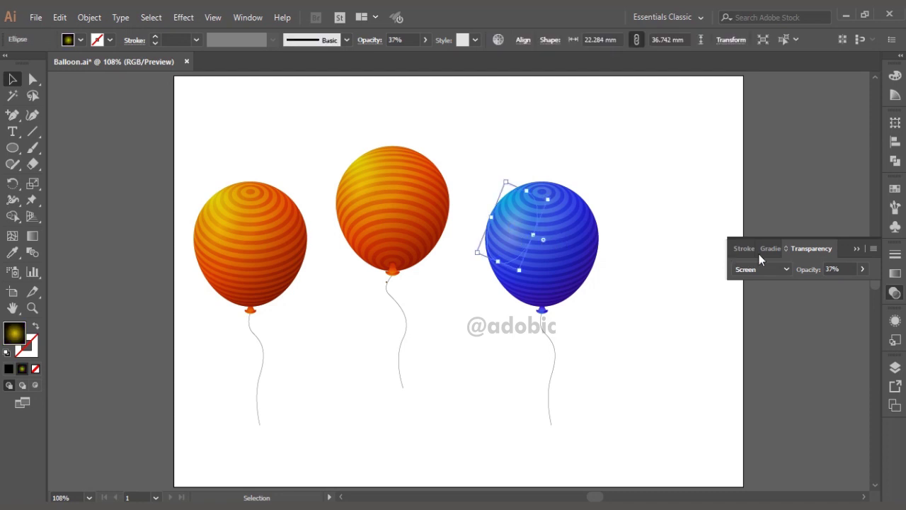
left_click(861, 268)
left_click_drag(833, 289, 841, 291)
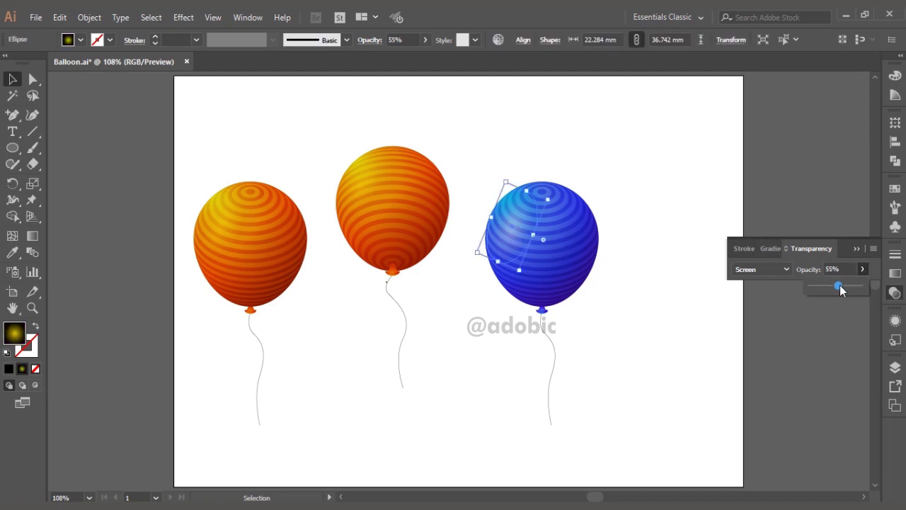
left_click(719, 341)
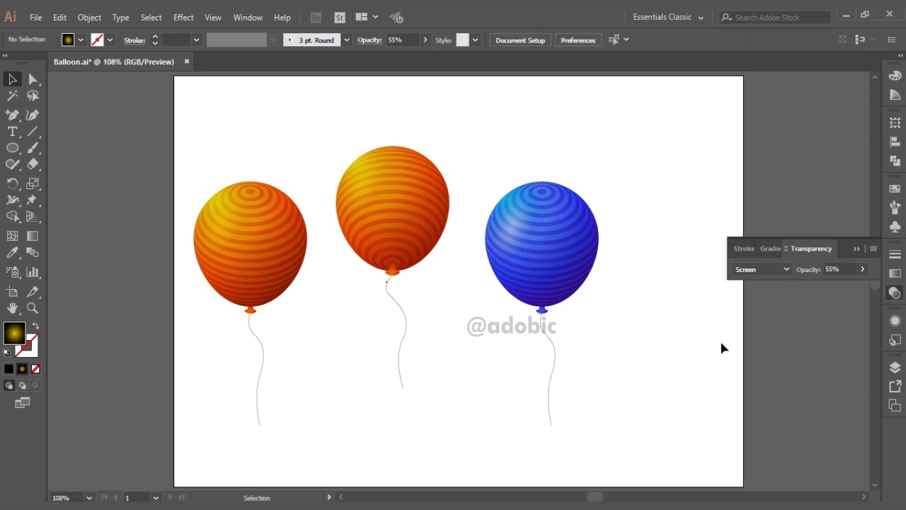